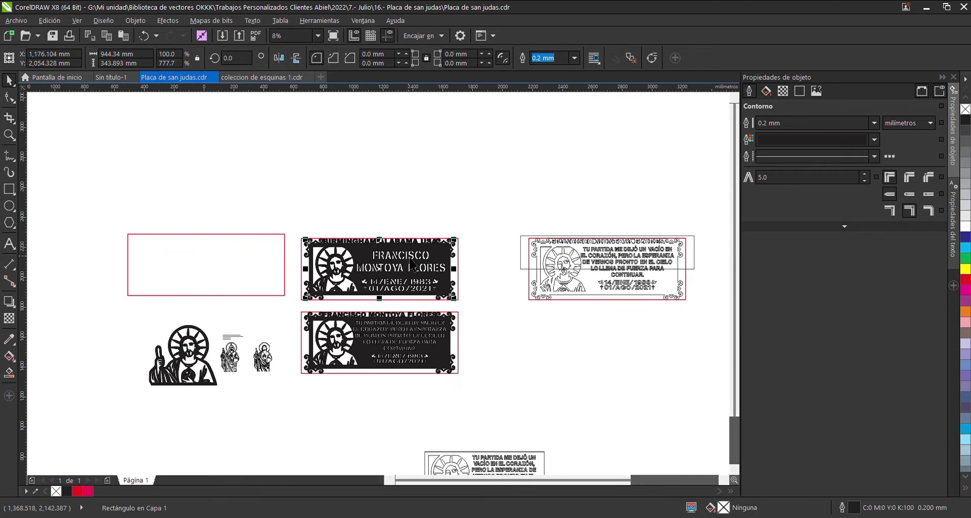
Step: Review the finished Birmingham Alabama plaque, then switch to the untitled drawing 'Sin título-1'
{"action": "scroll", "coordinate": [413, 267], "scroll_direction": "up", "scroll_amount": 4}
{"action": "left_click_drag", "start_coordinate": [416, 278], "coordinate": [444, 303]}
{"action": "left_click", "coordinate": [406, 141]}
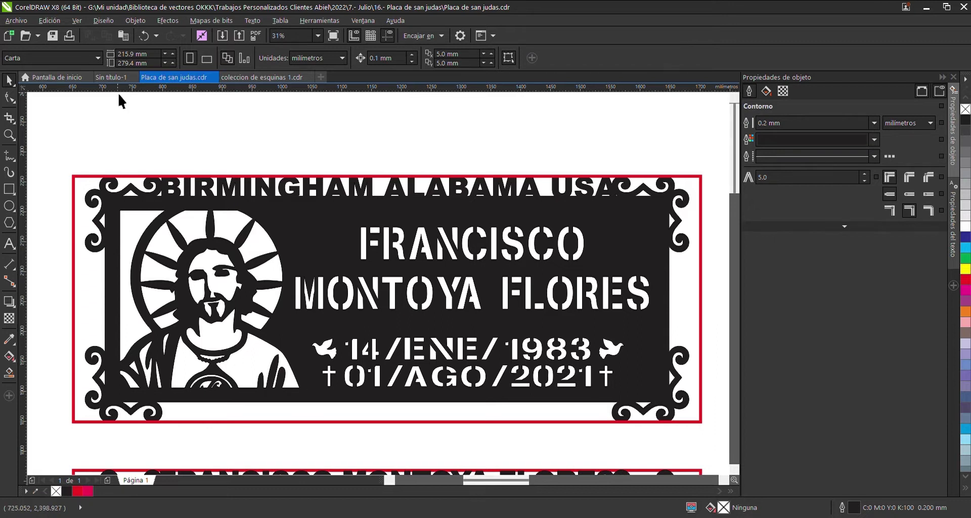
{"action": "left_click", "coordinate": [114, 78]}
Step: Combine the four parts of the outline figure into one curve and fill it solid black
{"action": "scroll", "coordinate": [284, 301], "scroll_direction": "up", "scroll_amount": 5}
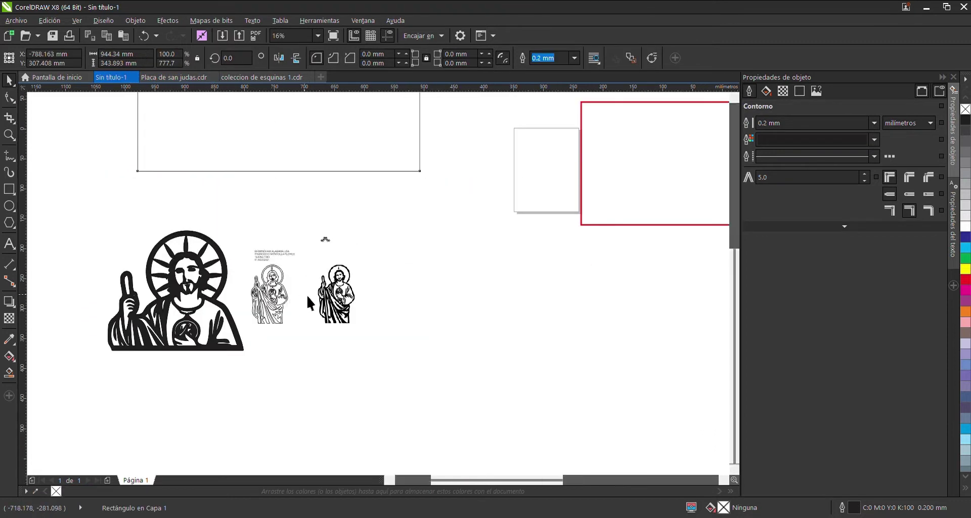
{"action": "left_click", "coordinate": [518, 309]}
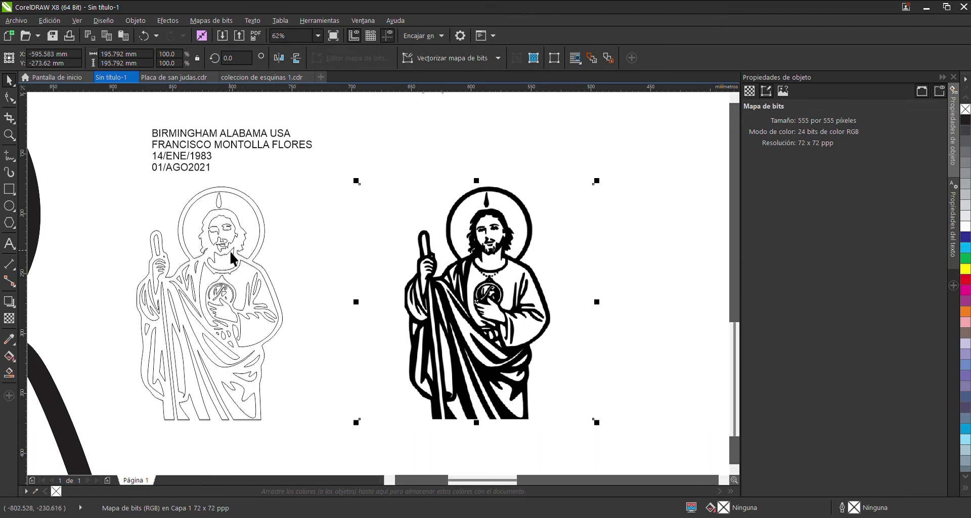
{"action": "scroll", "coordinate": [404, 368], "scroll_direction": "left", "scroll_amount": 3}
{"action": "scroll", "coordinate": [404, 369], "scroll_direction": "down", "scroll_amount": 1}
{"action": "left_click_drag", "start_coordinate": [302, 335], "coordinate": [197, 151]}
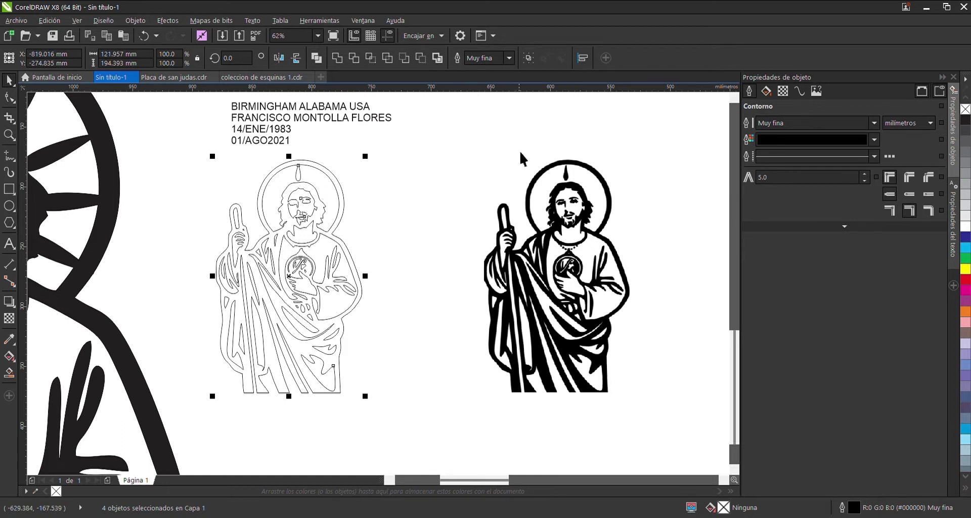
{"action": "left_click", "coordinate": [316, 57]}
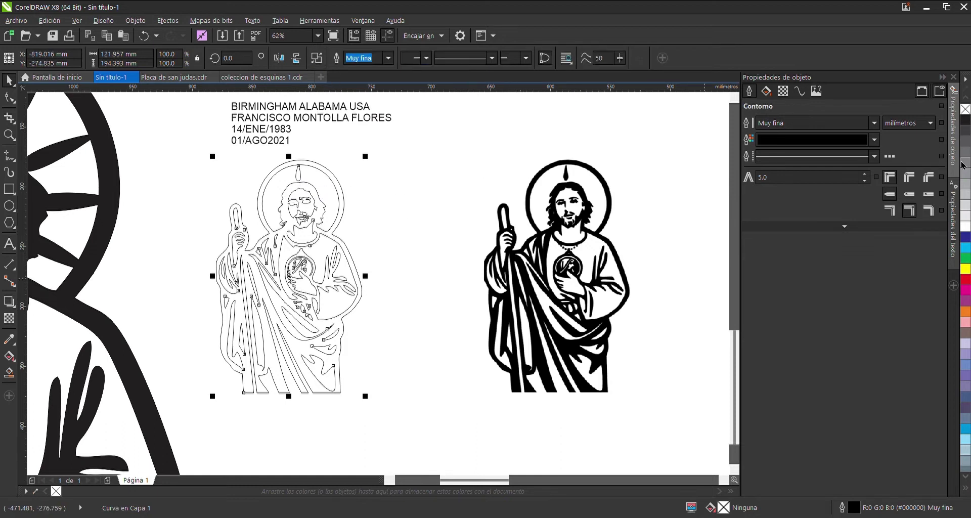
{"action": "left_click", "coordinate": [964, 121]}
Step: Pan across the black figure to inspect it, then deselect it
{"action": "scroll", "coordinate": [298, 197], "scroll_direction": "up", "scroll_amount": 5}
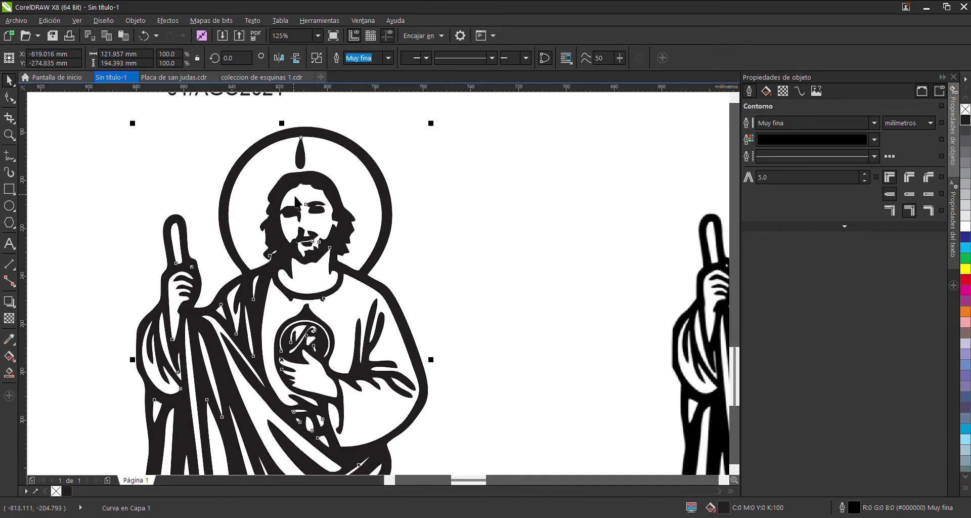
{"action": "scroll", "coordinate": [293, 195], "scroll_direction": "down", "scroll_amount": 4}
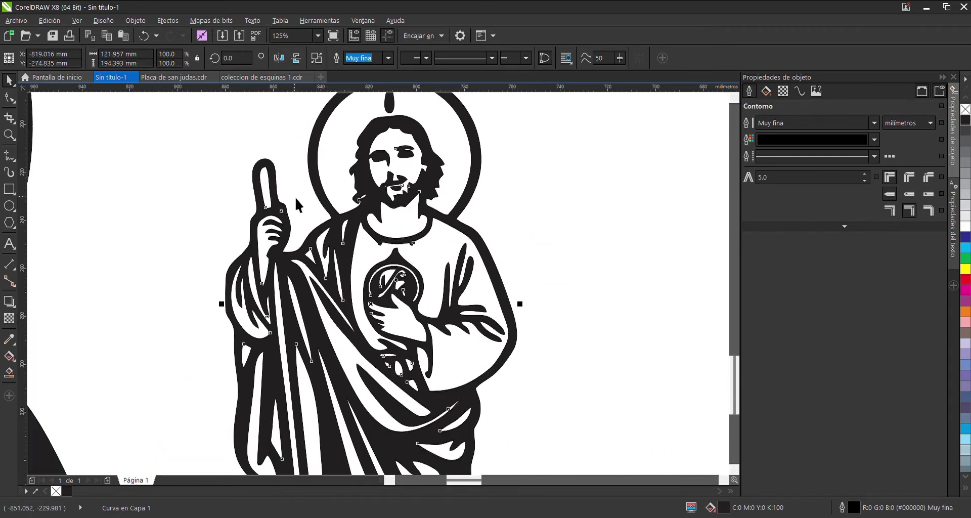
{"action": "left_click_drag", "start_coordinate": [281, 213], "coordinate": [342, 195]}
{"action": "left_click_drag", "start_coordinate": [445, 218], "coordinate": [458, 225]}
{"action": "left_click_drag", "start_coordinate": [482, 169], "coordinate": [486, 269]}
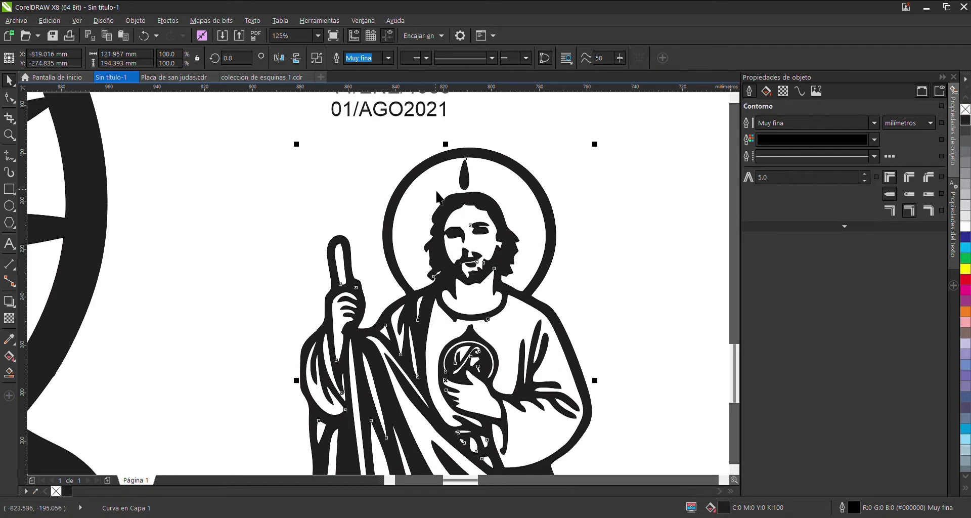
{"action": "left_click", "coordinate": [397, 178]}
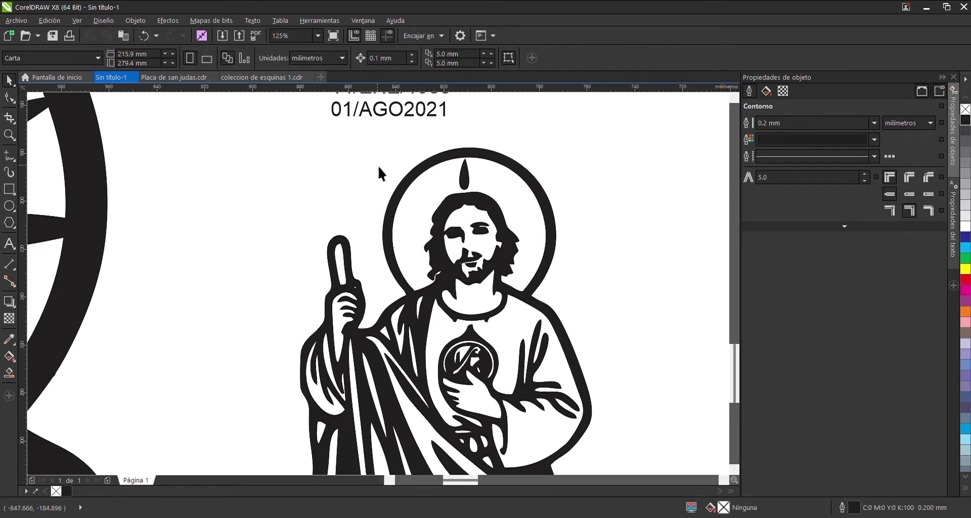
{"action": "scroll", "coordinate": [442, 197], "scroll_direction": "down", "scroll_amount": 5}
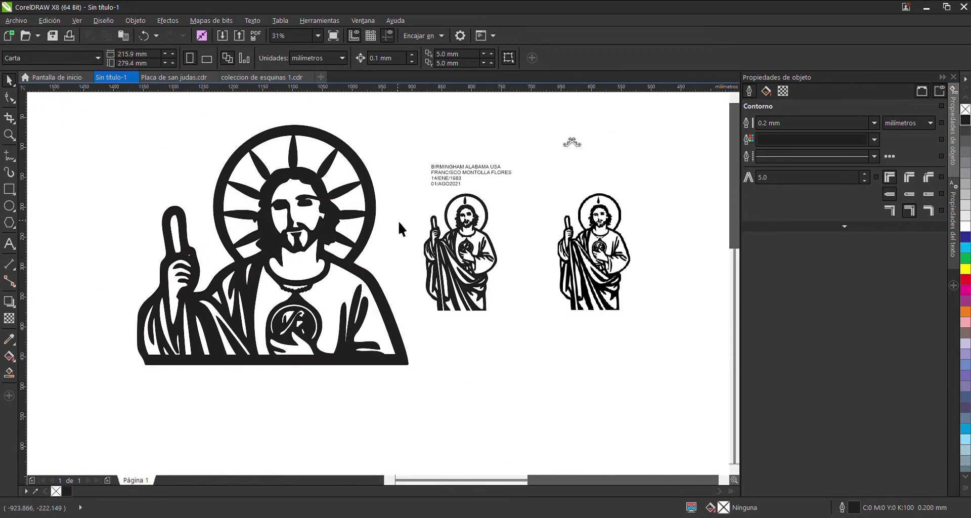
{"action": "scroll", "coordinate": [406, 244], "scroll_direction": "up", "scroll_amount": 5}
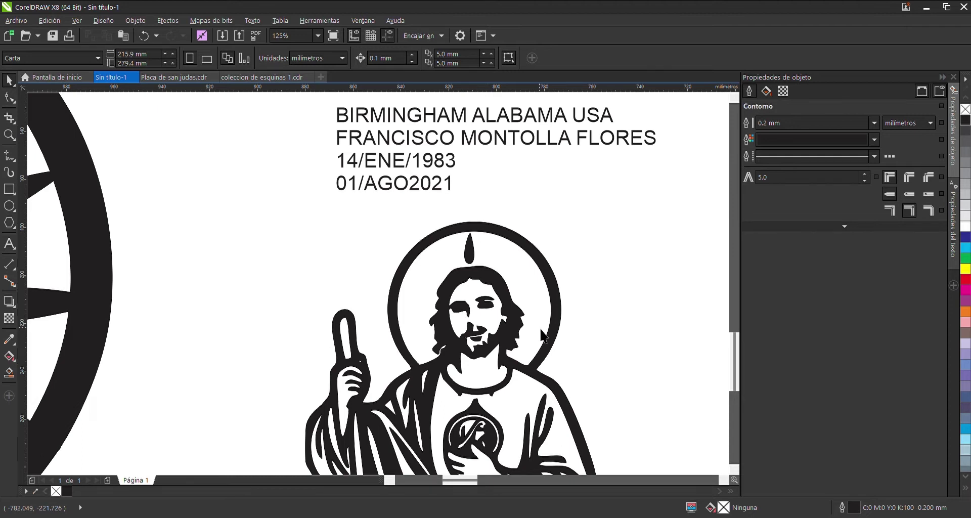
{"action": "scroll", "coordinate": [541, 335], "scroll_direction": "down", "scroll_amount": 3}
{"action": "scroll", "coordinate": [493, 223], "scroll_direction": "up", "scroll_amount": 1}
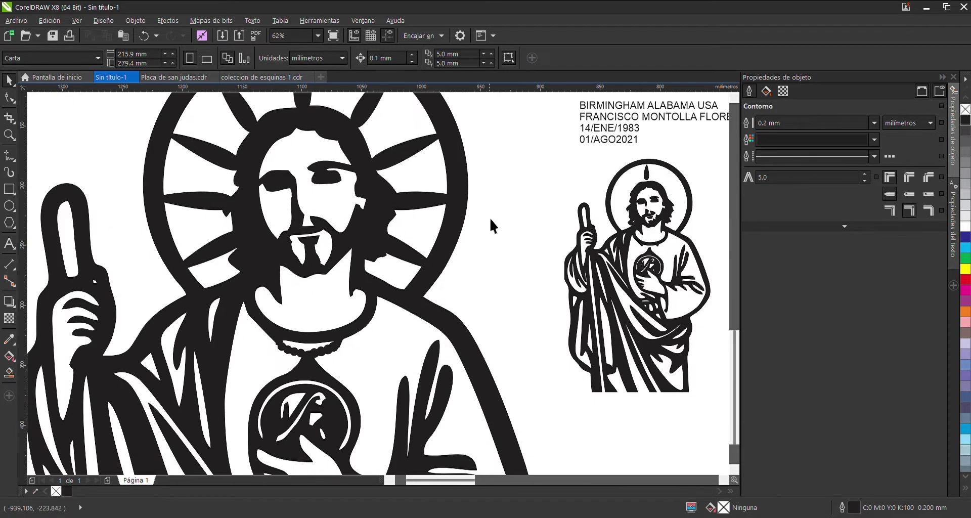
{"action": "scroll", "coordinate": [546, 230], "scroll_direction": "down", "scroll_amount": 3}
{"action": "scroll", "coordinate": [490, 230], "scroll_direction": "up", "scroll_amount": 2}
{"action": "scroll", "coordinate": [566, 205], "scroll_direction": "up", "scroll_amount": 1}
{"action": "scroll", "coordinate": [500, 374], "scroll_direction": "down", "scroll_amount": 1}
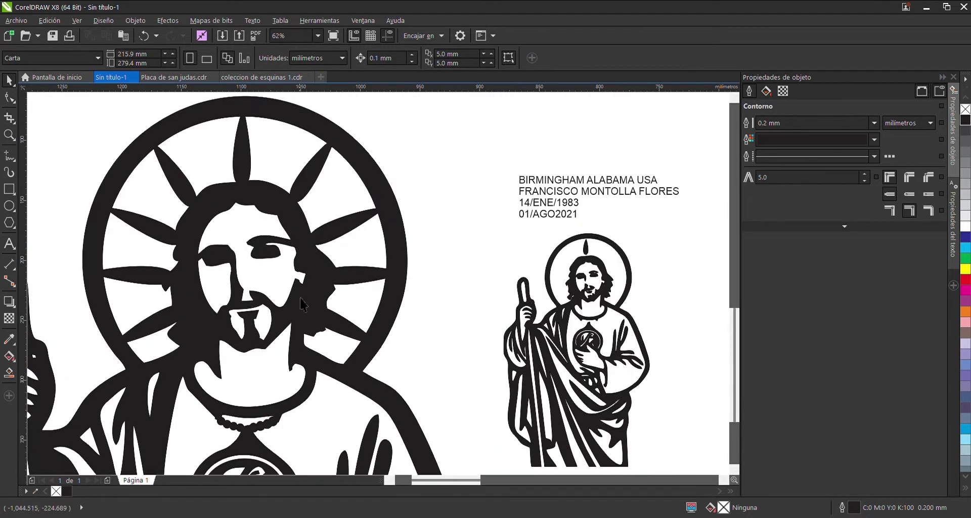
{"action": "scroll", "coordinate": [600, 281], "scroll_direction": "up", "scroll_amount": 2}
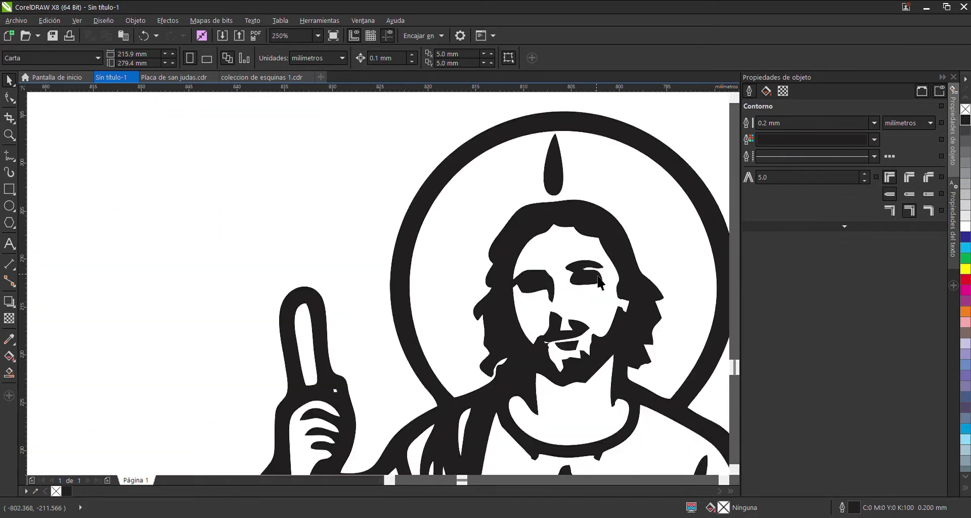
{"action": "scroll", "coordinate": [600, 280], "scroll_direction": "down", "scroll_amount": 1}
{"action": "scroll", "coordinate": [475, 281], "scroll_direction": "left", "scroll_amount": 3}
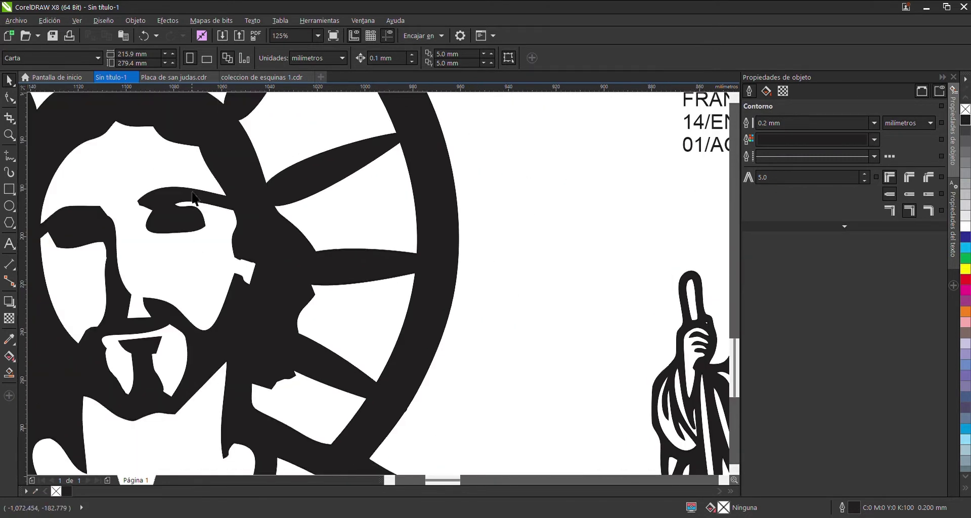
{"action": "scroll", "coordinate": [162, 268], "scroll_direction": "down", "scroll_amount": 1}
{"action": "scroll", "coordinate": [508, 247], "scroll_direction": "up", "scroll_amount": 1}
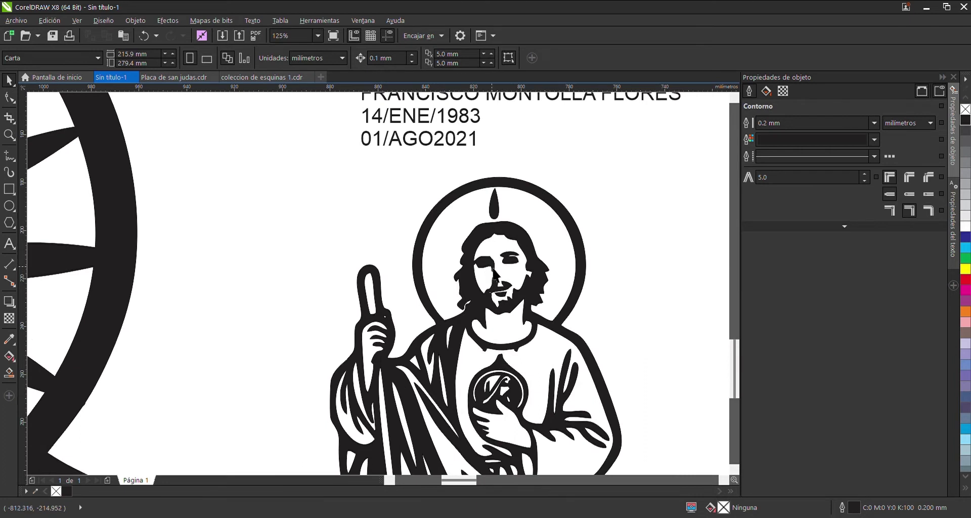
{"action": "scroll", "coordinate": [440, 318], "scroll_direction": "up", "scroll_amount": 1}
{"action": "scroll", "coordinate": [440, 317], "scroll_direction": "down", "scroll_amount": 1}
{"action": "scroll", "coordinate": [441, 318], "scroll_direction": "left", "scroll_amount": 5}
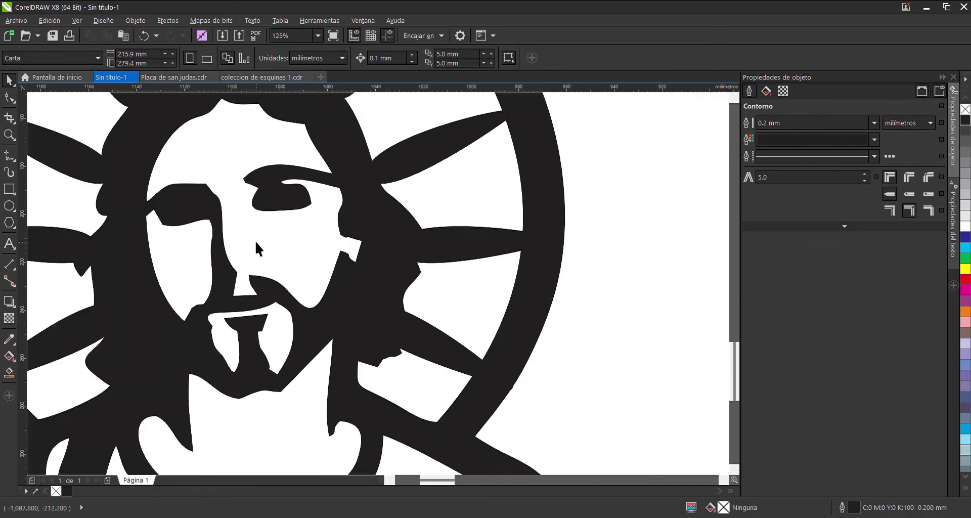
{"action": "scroll", "coordinate": [274, 247], "scroll_direction": "down", "scroll_amount": 1}
{"action": "scroll", "coordinate": [572, 304], "scroll_direction": "up", "scroll_amount": 3}
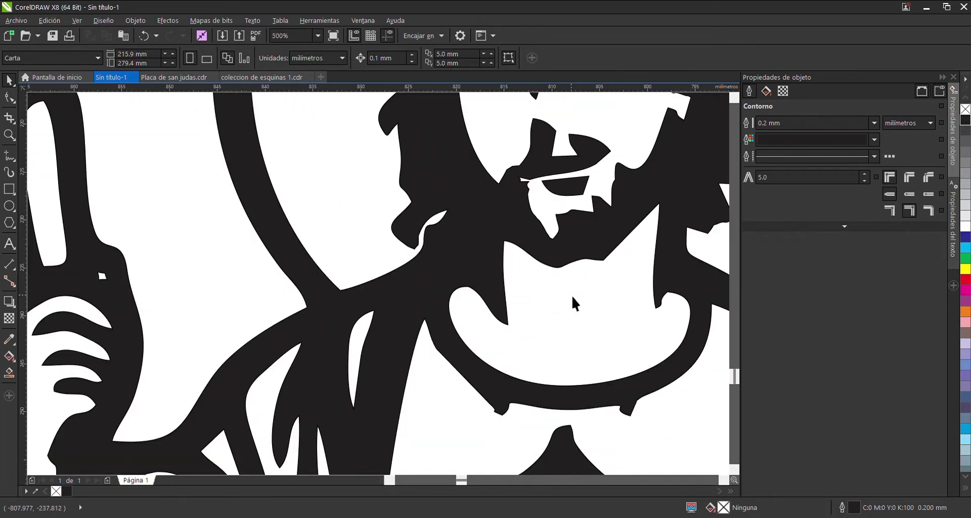
{"action": "scroll", "coordinate": [455, 276], "scroll_direction": "down", "scroll_amount": 3}
{"action": "scroll", "coordinate": [379, 303], "scroll_direction": "left", "scroll_amount": 2}
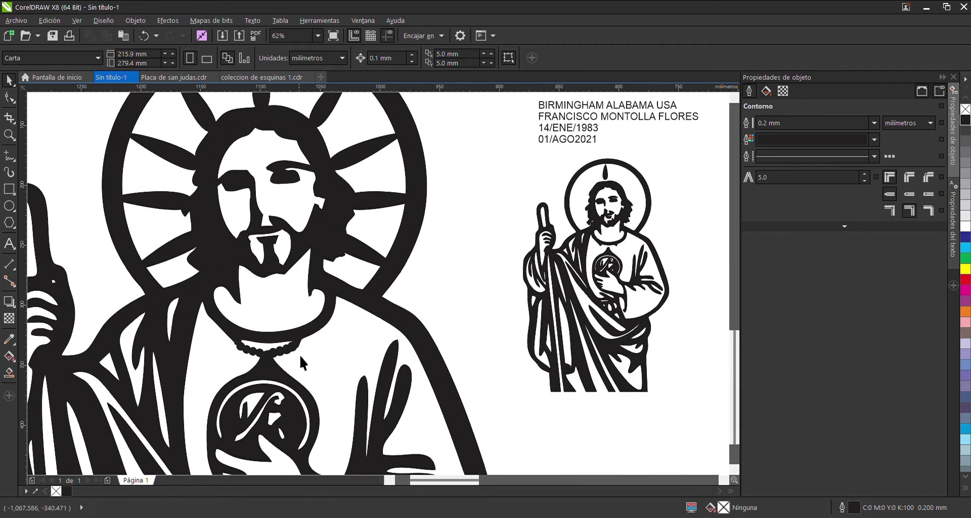
{"action": "scroll", "coordinate": [263, 353], "scroll_direction": "up", "scroll_amount": 1}
{"action": "scroll", "coordinate": [231, 353], "scroll_direction": "up", "scroll_amount": 1}
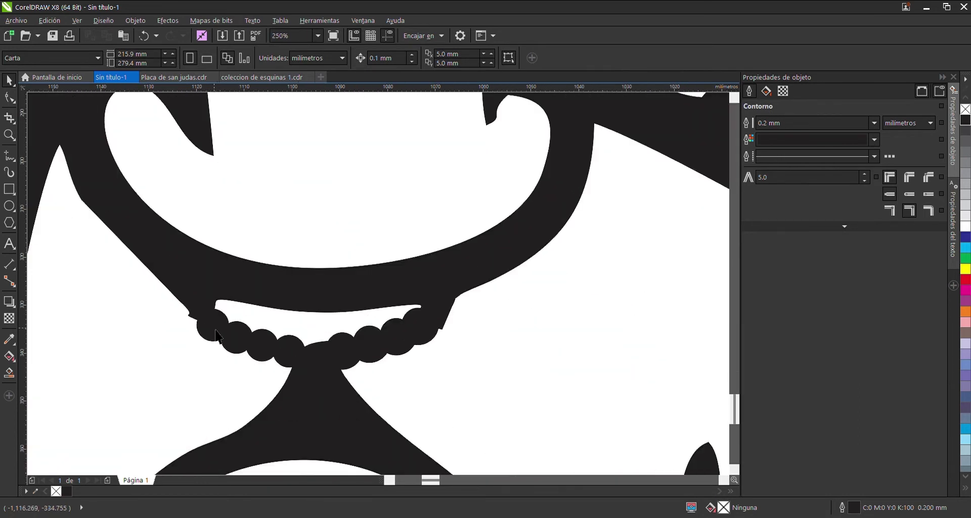
{"action": "scroll", "coordinate": [415, 324], "scroll_direction": "down", "scroll_amount": 2}
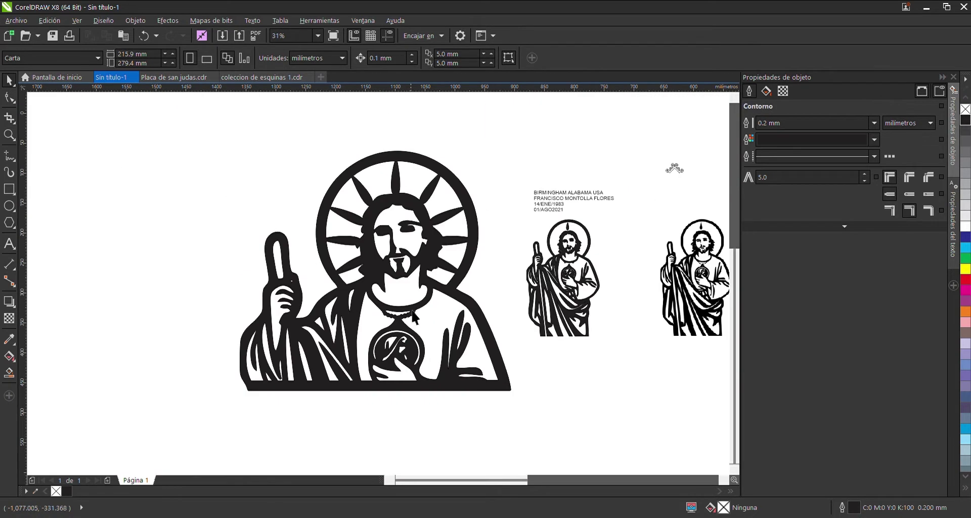
{"action": "scroll", "coordinate": [553, 273], "scroll_direction": "up", "scroll_amount": 2}
{"action": "scroll", "coordinate": [554, 261], "scroll_direction": "down", "scroll_amount": 2}
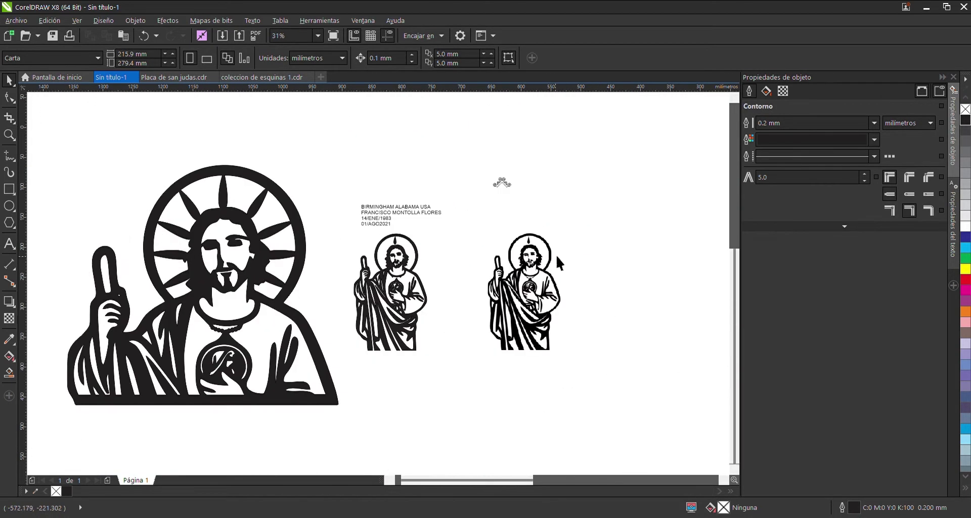
{"action": "scroll", "coordinate": [555, 253], "scroll_direction": "up", "scroll_amount": 3}
{"action": "scroll", "coordinate": [401, 303], "scroll_direction": "down", "scroll_amount": 3}
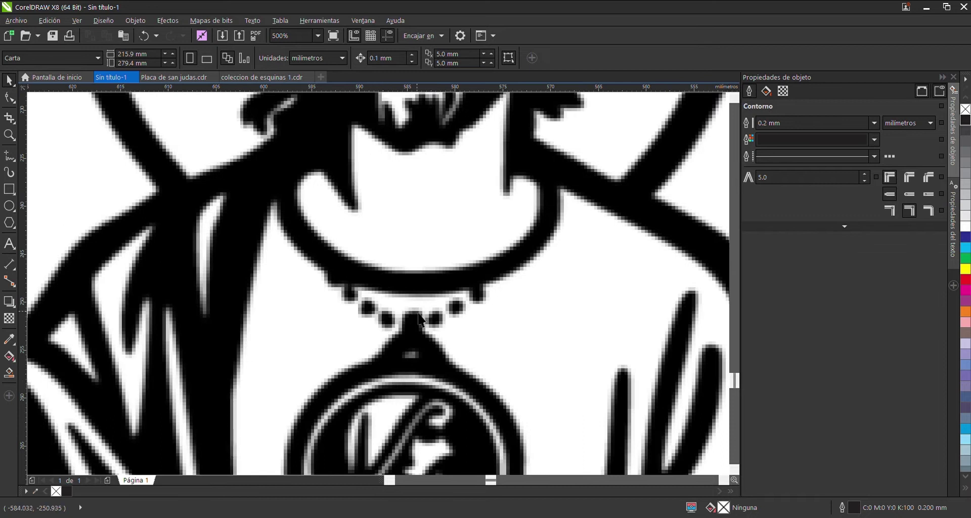
{"action": "scroll", "coordinate": [314, 321], "scroll_direction": "down", "scroll_amount": 3}
{"action": "scroll", "coordinate": [278, 320], "scroll_direction": "up", "scroll_amount": 1}
{"action": "scroll", "coordinate": [278, 320], "scroll_direction": "down", "scroll_amount": 2}
{"action": "scroll", "coordinate": [404, 202], "scroll_direction": "left", "scroll_amount": 2}
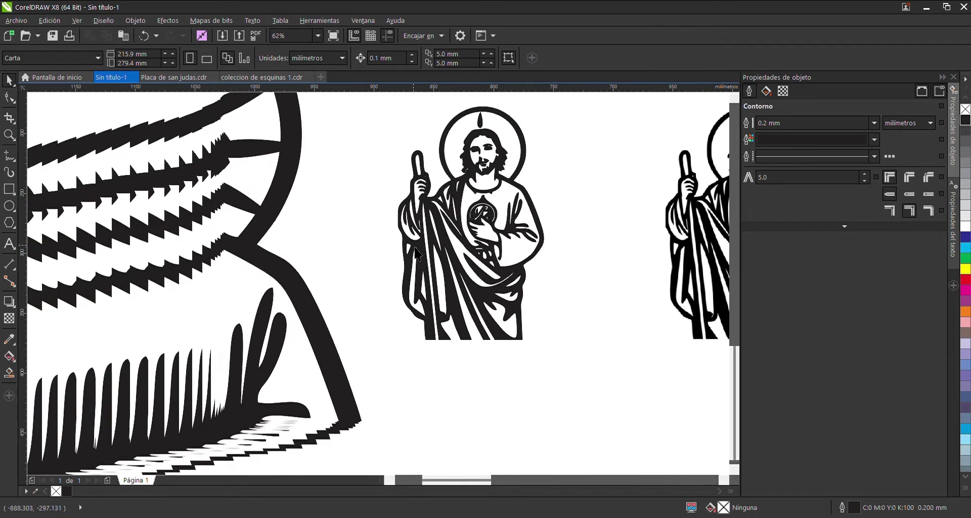
{"action": "scroll", "coordinate": [556, 101], "scroll_direction": "down", "scroll_amount": 1}
{"action": "scroll", "coordinate": [451, 199], "scroll_direction": "up", "scroll_amount": 5}
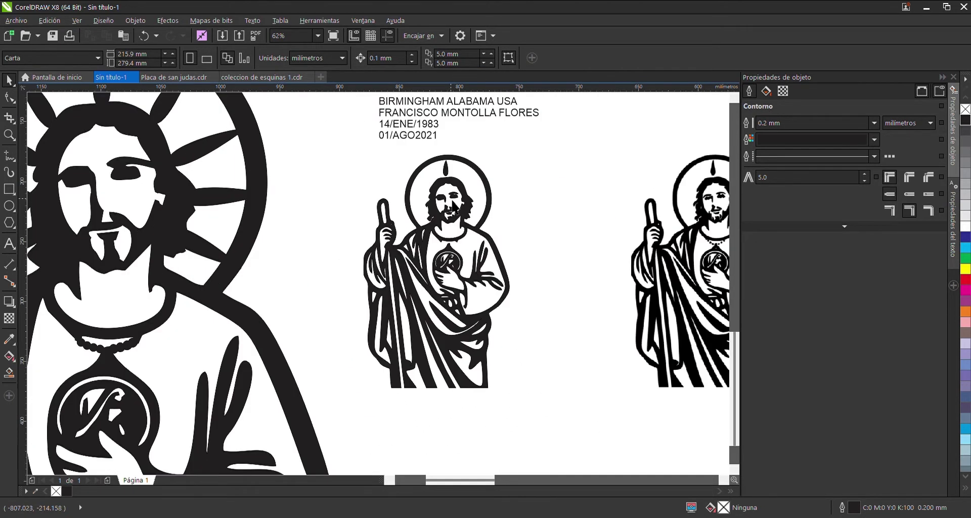
{"action": "scroll", "coordinate": [451, 199], "scroll_direction": "down", "scroll_amount": 10}
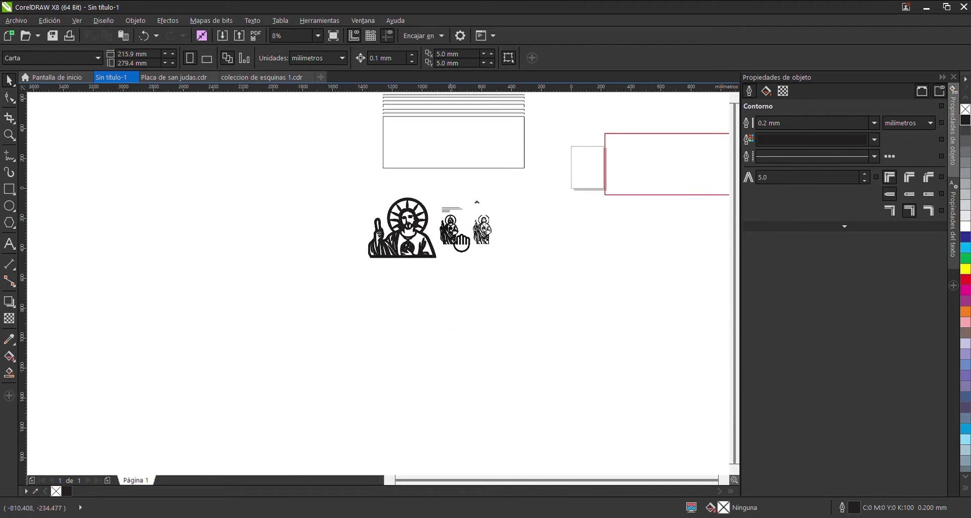
Step: Move the red-outlined rectangle up and to the left
{"action": "left_click", "coordinate": [524, 179]}
{"action": "scroll", "coordinate": [536, 192], "scroll_direction": "right", "scroll_amount": 3}
{"action": "scroll", "coordinate": [536, 192], "scroll_direction": "up", "scroll_amount": 1}
{"action": "left_click", "coordinate": [541, 201]}
{"action": "left_click_drag", "start_coordinate": [549, 202], "coordinate": [478, 143]}
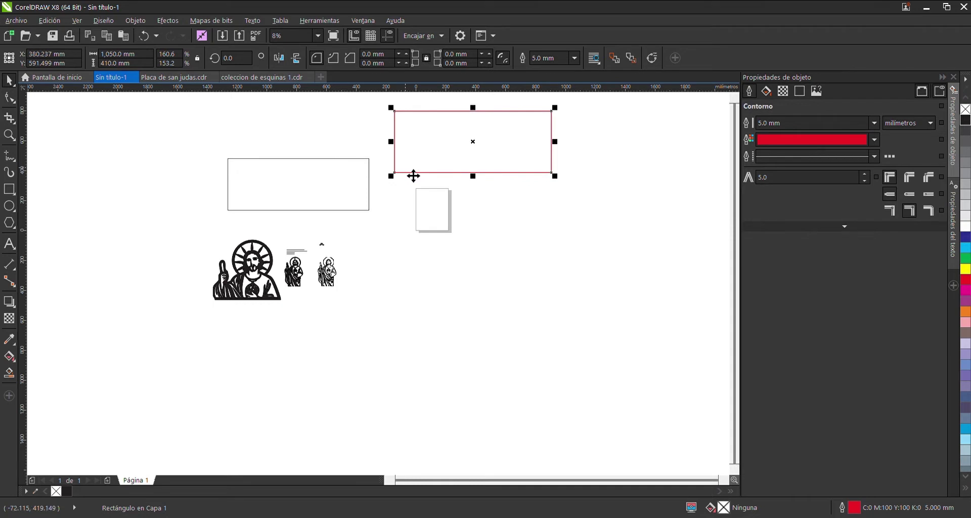
{"action": "left_click", "coordinate": [387, 215]}
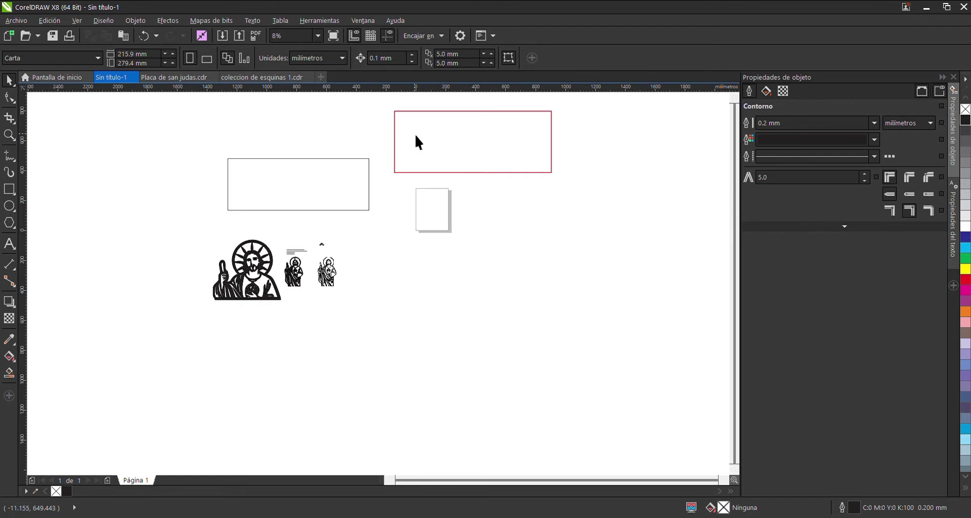
Step: Bring up the finished Placa de san judas plaque as reference
{"action": "scroll", "coordinate": [227, 277], "scroll_direction": "up", "scroll_amount": 5}
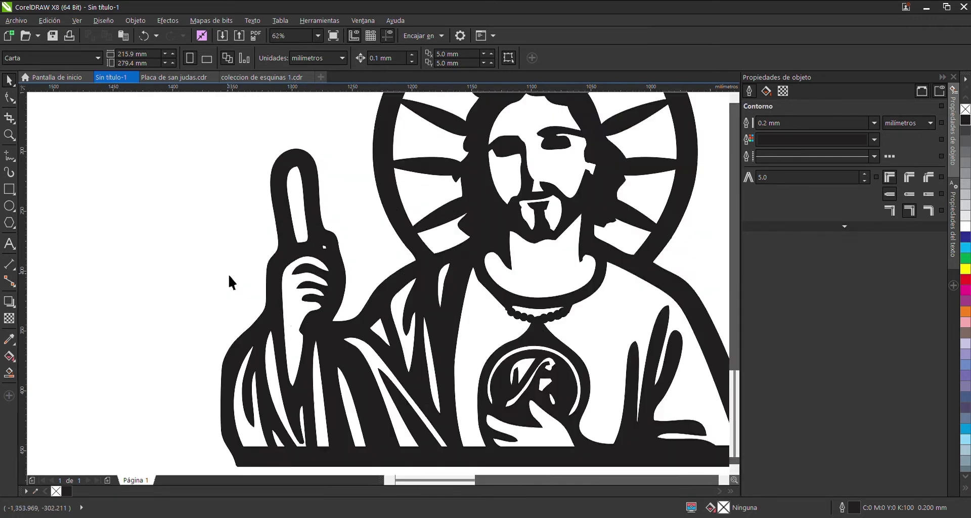
{"action": "scroll", "coordinate": [261, 288], "scroll_direction": "down", "scroll_amount": 2}
{"action": "scroll", "coordinate": [344, 283], "scroll_direction": "down", "scroll_amount": 4}
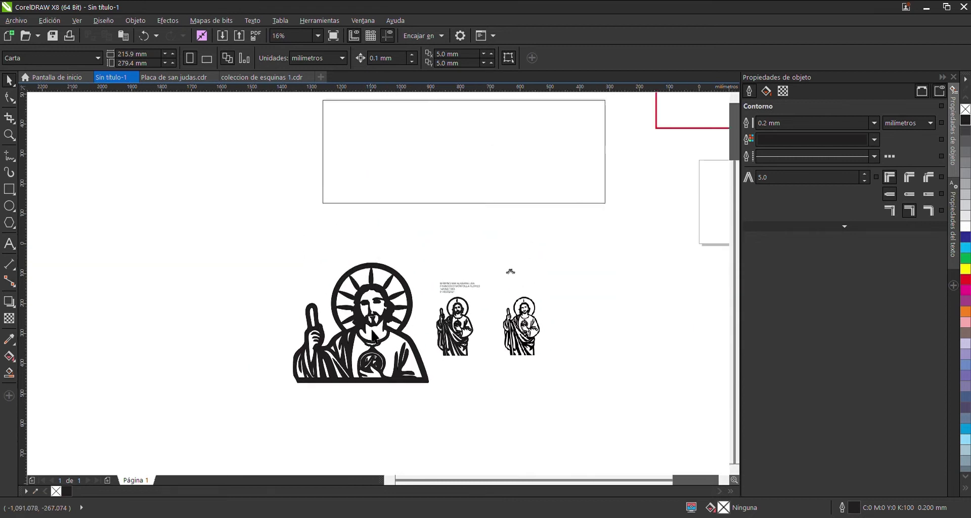
{"action": "left_click", "coordinate": [169, 78]}
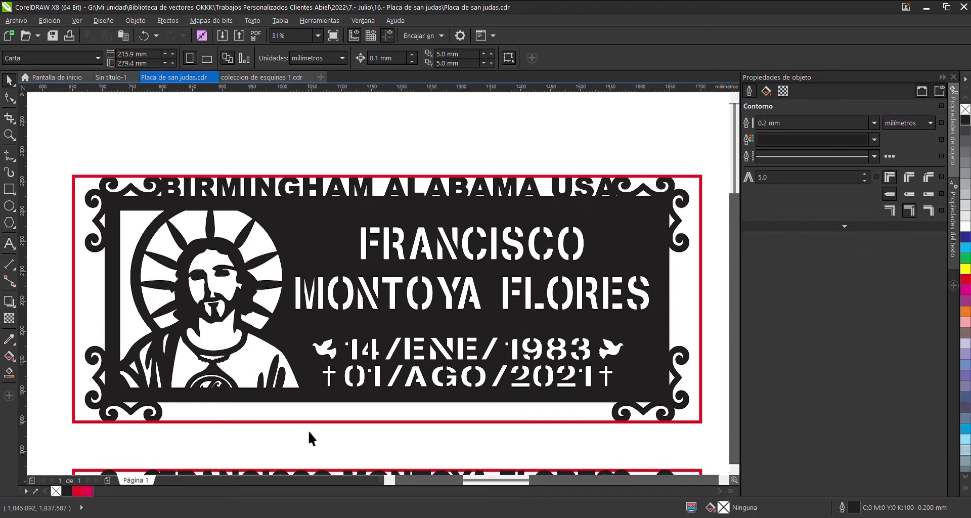
Step: Return to the working drawing and compare its figures against the finished plaque
{"action": "left_click", "coordinate": [113, 78]}
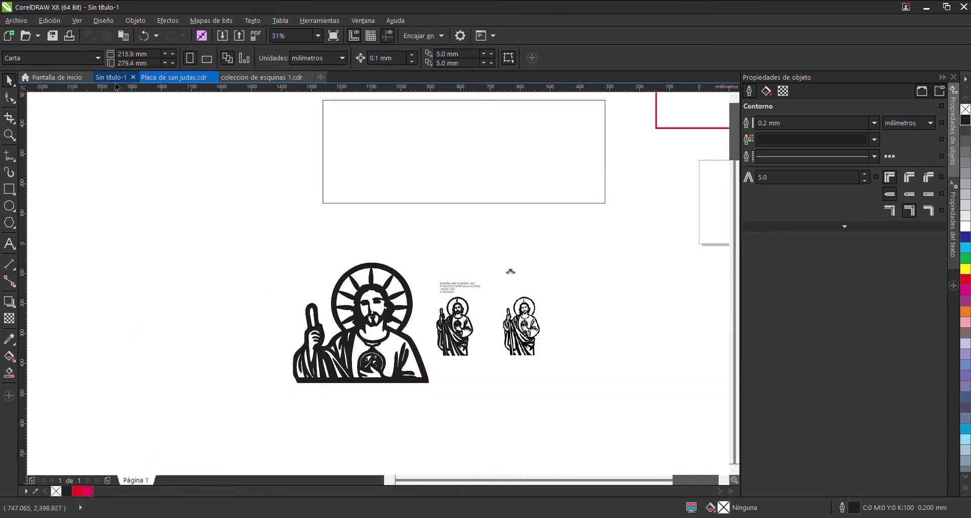
{"action": "left_click", "coordinate": [391, 308]}
{"action": "scroll", "coordinate": [391, 308], "scroll_direction": "right", "scroll_amount": 3}
{"action": "scroll", "coordinate": [392, 308], "scroll_direction": "up", "scroll_amount": 2}
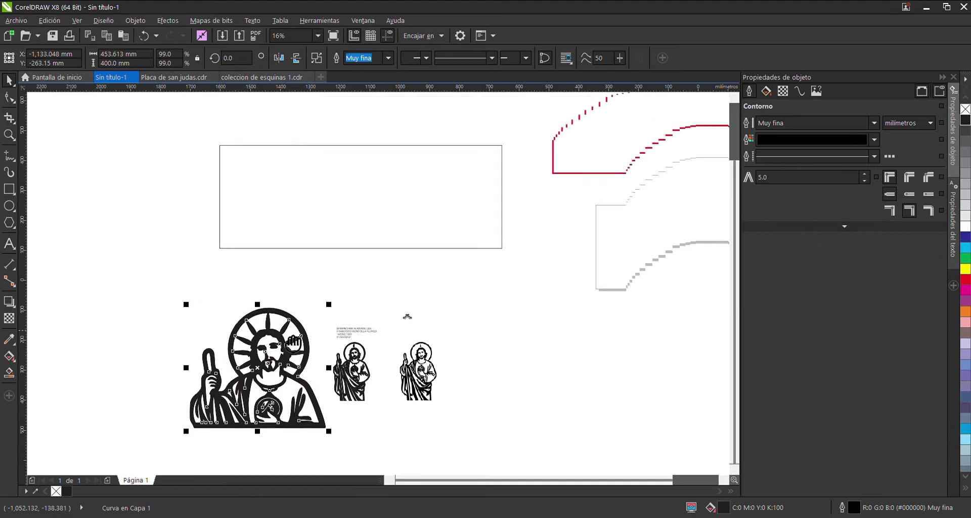
{"action": "left_click", "coordinate": [336, 225]}
{"action": "scroll", "coordinate": [408, 229], "scroll_direction": "up", "scroll_amount": 3}
{"action": "scroll", "coordinate": [407, 230], "scroll_direction": "right", "scroll_amount": 2}
{"action": "scroll", "coordinate": [401, 259], "scroll_direction": "up", "scroll_amount": 1}
{"action": "scroll", "coordinate": [402, 259], "scroll_direction": "right", "scroll_amount": 1}
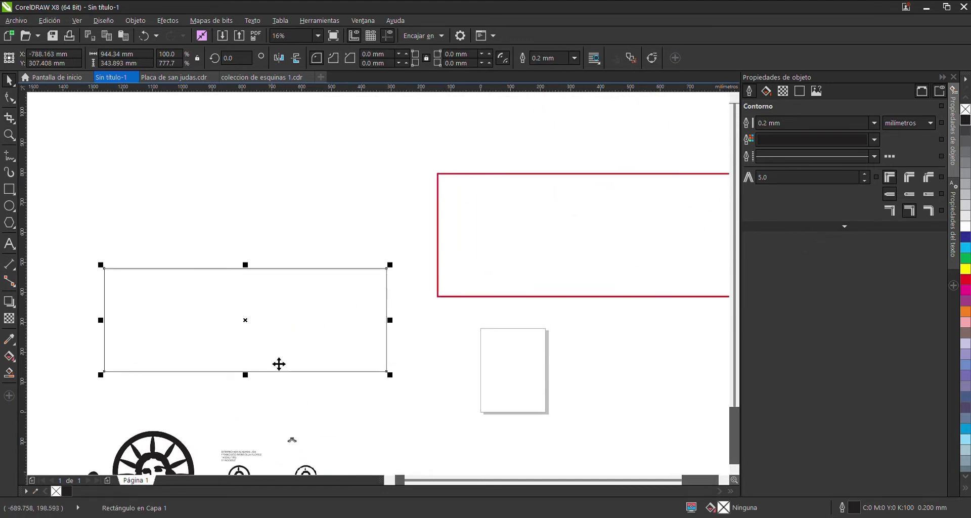
{"action": "left_click", "coordinate": [173, 80]}
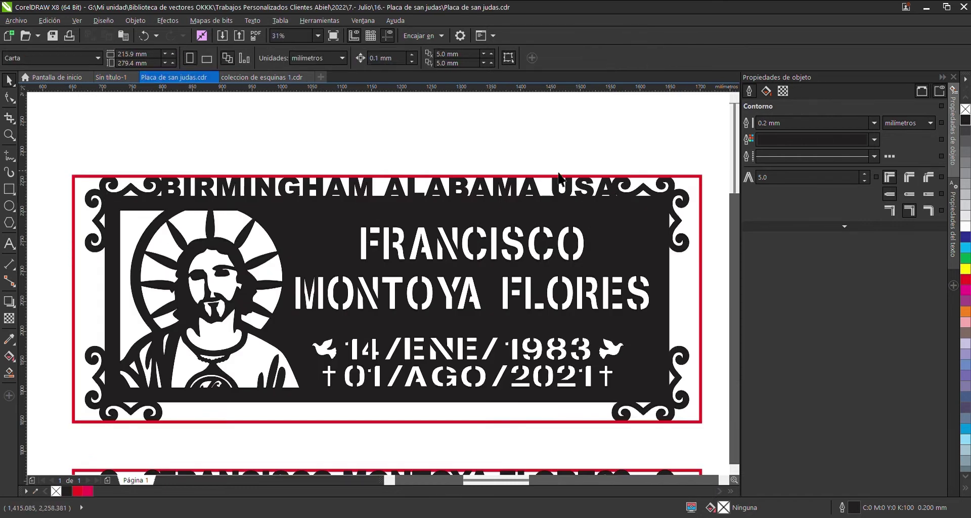
{"action": "left_click", "coordinate": [111, 77]}
{"action": "scroll", "coordinate": [275, 317], "scroll_direction": "down", "scroll_amount": 3}
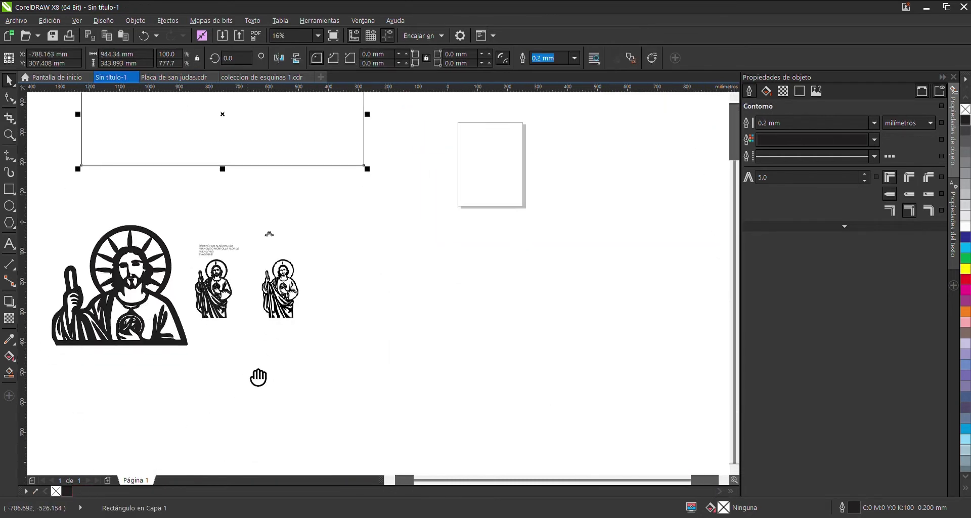
{"action": "scroll", "coordinate": [314, 195], "scroll_direction": "up", "scroll_amount": 1}
Step: Enlarge the corner ornament, rotate it 45° and combine it into one curve
{"action": "left_click", "coordinate": [314, 196]}
{"action": "left_click_drag", "start_coordinate": [271, 147], "coordinate": [465, 319]}
{"action": "double_click", "coordinate": [229, 63]}
{"action": "type", "text": "45"}
{"action": "key", "text": "Return"}
{"action": "scroll", "coordinate": [364, 151], "scroll_direction": "down", "scroll_amount": 1}
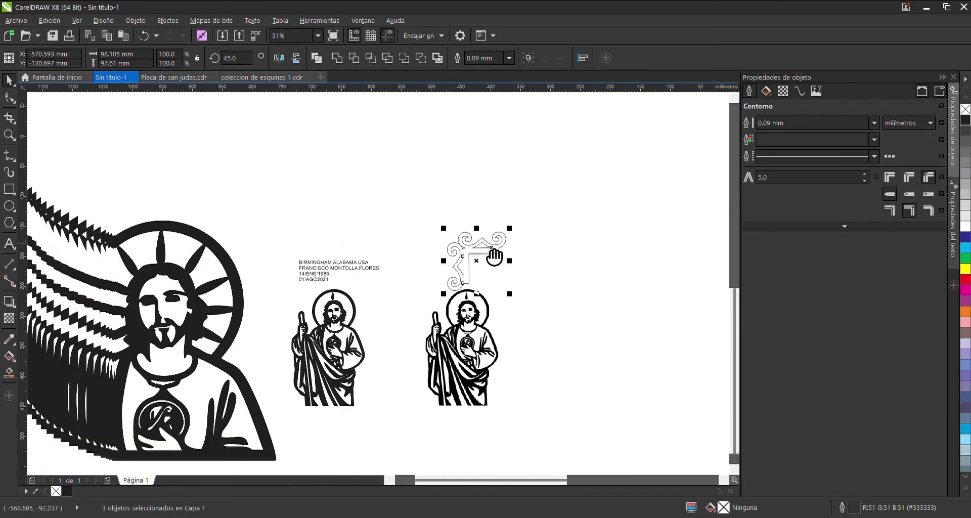
{"action": "key", "text": "ctrl+l"}
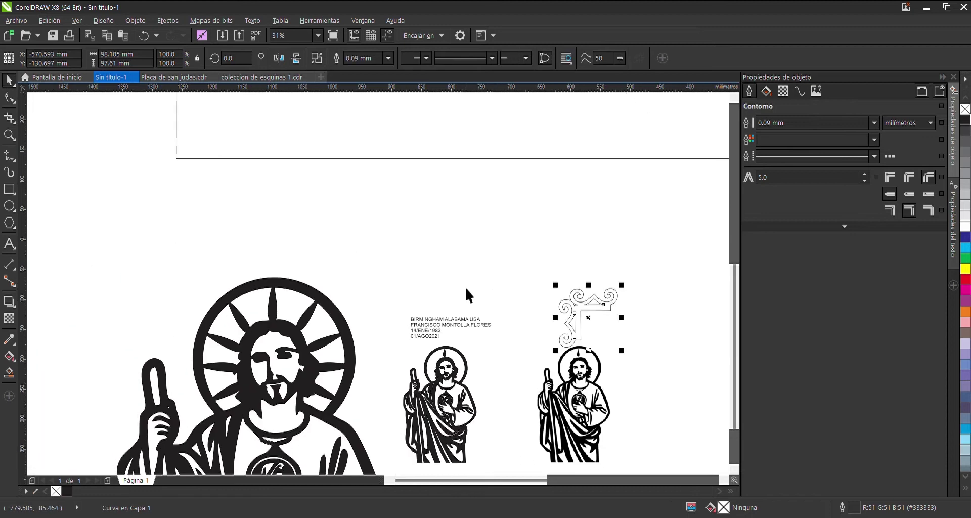
Step: Move the large Jesus figure up and to the left
{"action": "scroll", "coordinate": [427, 282], "scroll_direction": "down", "scroll_amount": 1}
{"action": "left_click_drag", "start_coordinate": [364, 391], "coordinate": [258, 340]}
{"action": "left_click", "coordinate": [320, 281]}
Step: Add an inner contour to the rectangle with a 25 mm offset
{"action": "left_click", "coordinate": [9, 301]}
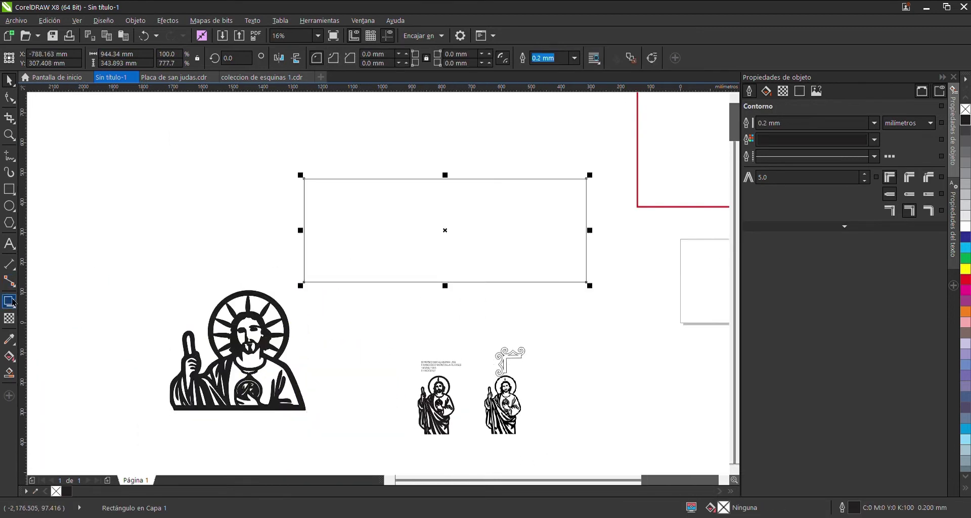
{"action": "left_click_drag", "start_coordinate": [410, 221], "coordinate": [417, 190]}
{"action": "left_click", "coordinate": [412, 60]}
{"action": "key", "text": "BackSpace"}
{"action": "type", "text": "25"}
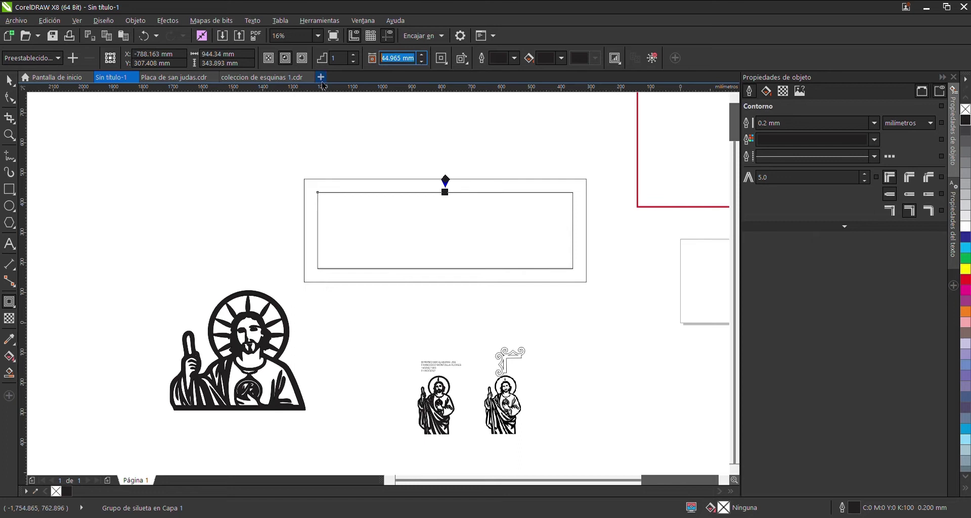
{"action": "key", "text": "Return"}
Step: Select the double-line frame and drag the Jesus image onto it
{"action": "left_click", "coordinate": [9, 80]}
{"action": "scroll", "coordinate": [416, 210], "scroll_direction": "up", "scroll_amount": 2}
{"action": "scroll", "coordinate": [417, 210], "scroll_direction": "right", "scroll_amount": 5}
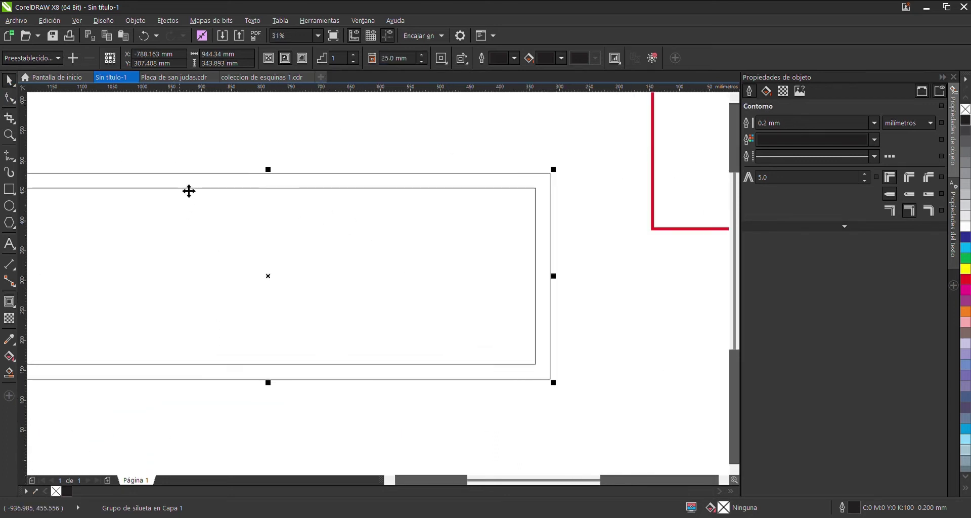
{"action": "left_click", "coordinate": [199, 211]}
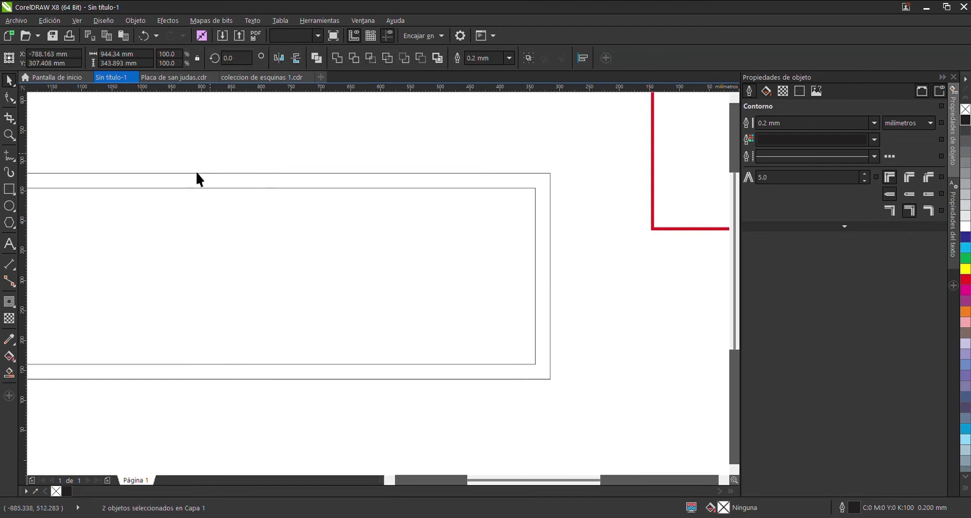
{"action": "scroll", "coordinate": [177, 240], "scroll_direction": "down", "scroll_amount": 2}
{"action": "scroll", "coordinate": [175, 212], "scroll_direction": "down", "scroll_amount": 1}
{"action": "scroll", "coordinate": [172, 192], "scroll_direction": "left", "scroll_amount": 2}
{"action": "left_click_drag", "start_coordinate": [404, 296], "coordinate": [451, 240]}
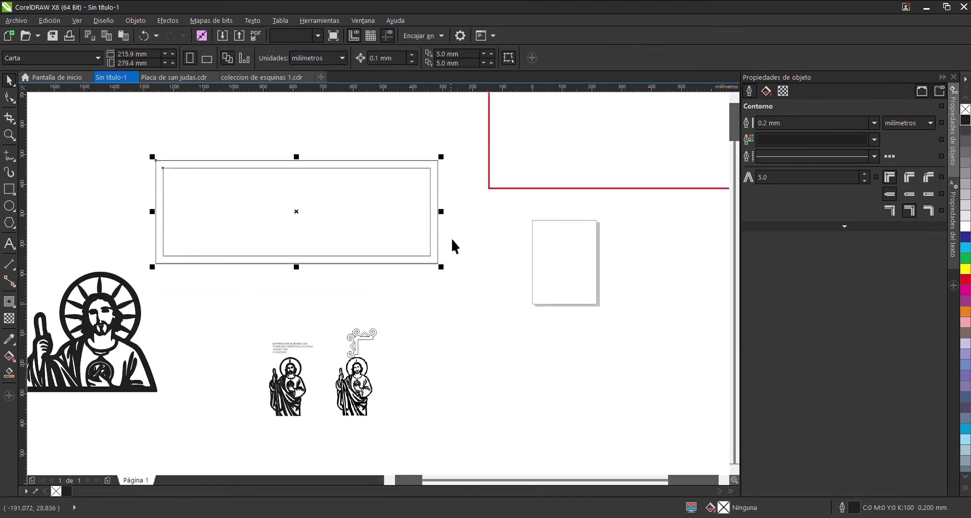
{"action": "left_click_drag", "start_coordinate": [143, 304], "coordinate": [253, 208]}
Step: Check the reference plaque, then shift the Jesus image further left over the frame's end
{"action": "left_click", "coordinate": [173, 77]}
{"action": "left_click", "coordinate": [113, 77]}
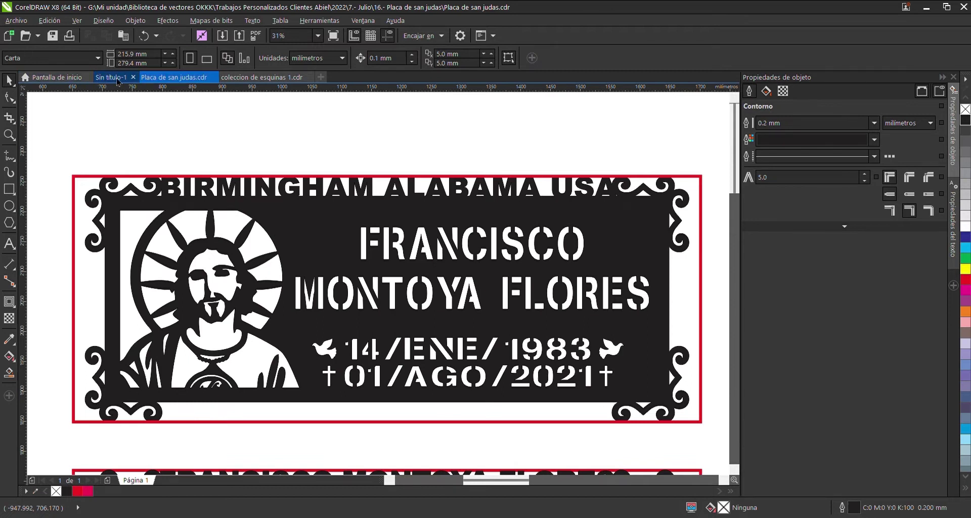
{"action": "scroll", "coordinate": [174, 219], "scroll_direction": "up", "scroll_amount": 4}
{"action": "left_click_drag", "start_coordinate": [224, 245], "coordinate": [186, 233]}
{"action": "scroll", "coordinate": [340, 329], "scroll_direction": "up", "scroll_amount": 3}
{"action": "scroll", "coordinate": [339, 329], "scroll_direction": "up", "scroll_amount": 1}
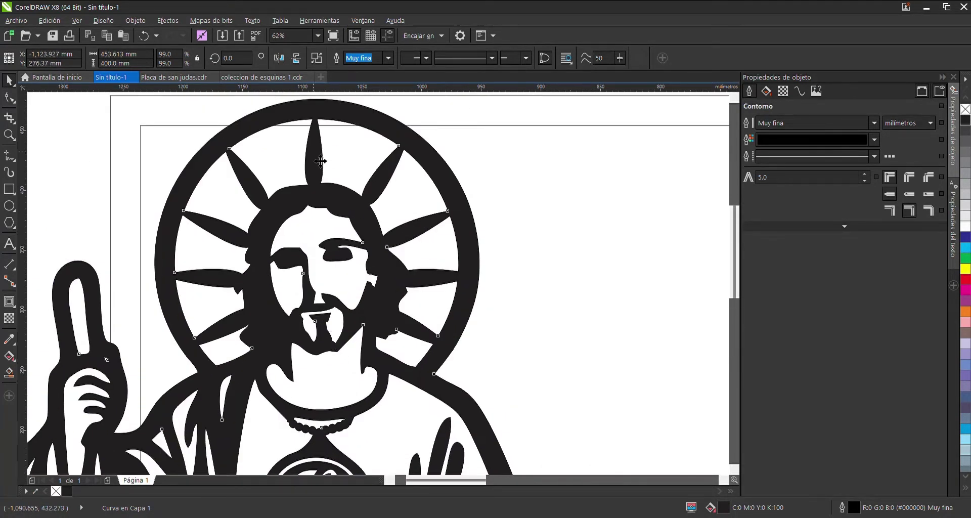
Step: Nudge the Jesus image slightly down and compare with the finished plaque
{"action": "left_click_drag", "start_coordinate": [321, 160], "coordinate": [320, 165]}
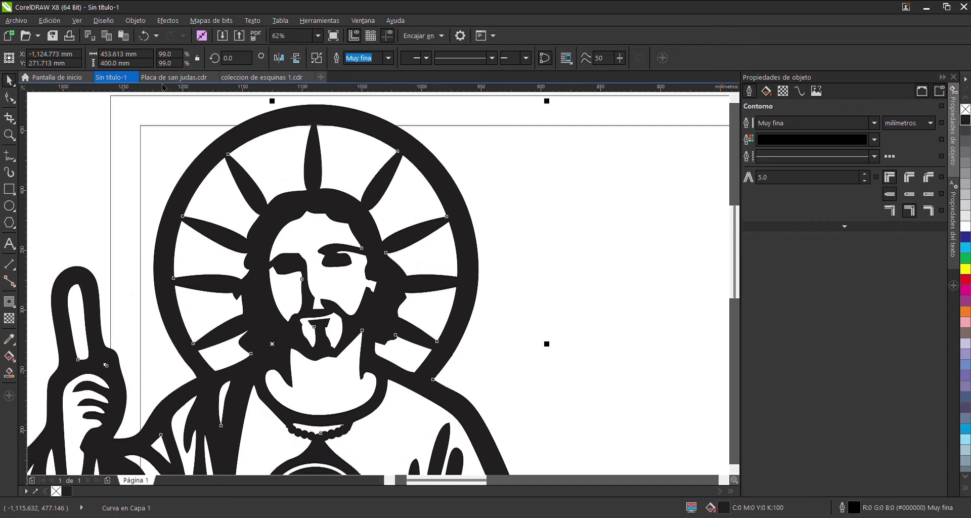
{"action": "left_click", "coordinate": [170, 78]}
{"action": "left_click", "coordinate": [96, 80]}
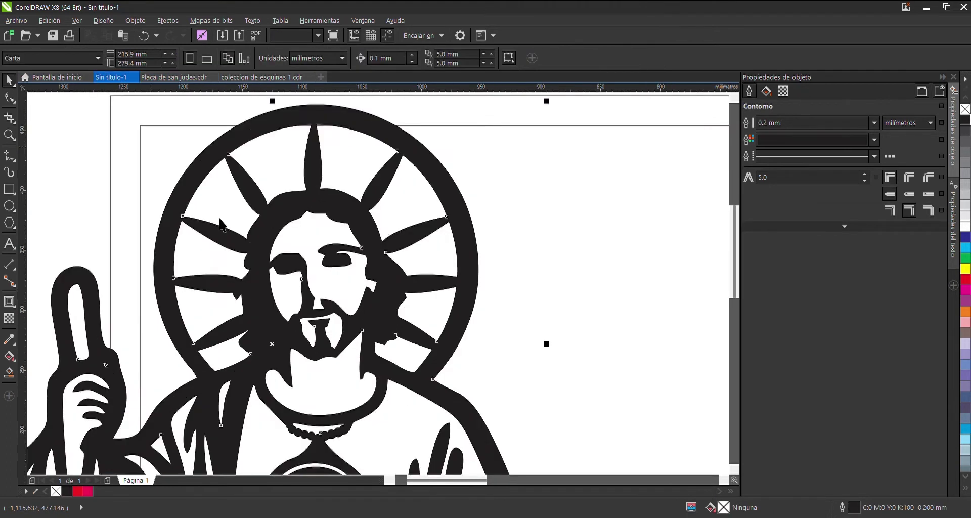
{"action": "scroll", "coordinate": [243, 215], "scroll_direction": "up", "scroll_amount": 1}
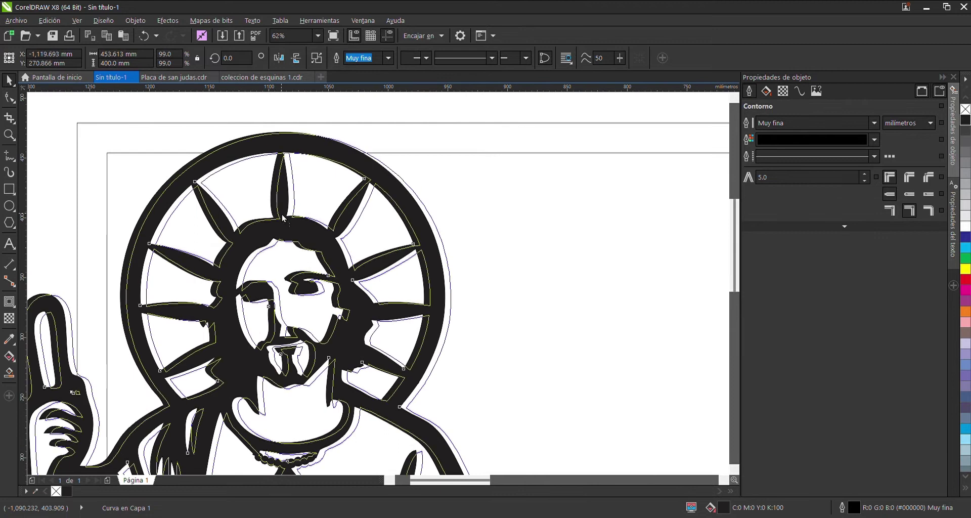
{"action": "scroll", "coordinate": [263, 124], "scroll_direction": "down", "scroll_amount": 1}
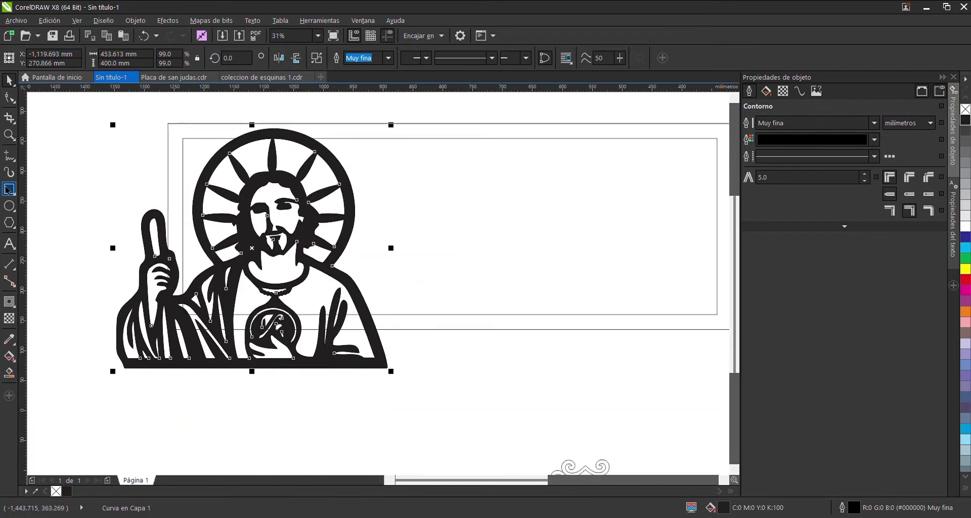
Step: Draw a tall rectangle along the figure's left side, widen it, and draw a wide one over its lower part
{"action": "left_click", "coordinate": [9, 188]}
{"action": "left_click", "coordinate": [185, 152]}
{"action": "mouse_move", "coordinate": [180, 145]}
{"action": "left_mouse_down"}
{"action": "mouse_move", "coordinate": [95, 459]}
{"action": "mouse_move", "coordinate": [78, 467]}
{"action": "left_mouse_up"}
{"action": "key", "text": "space"}
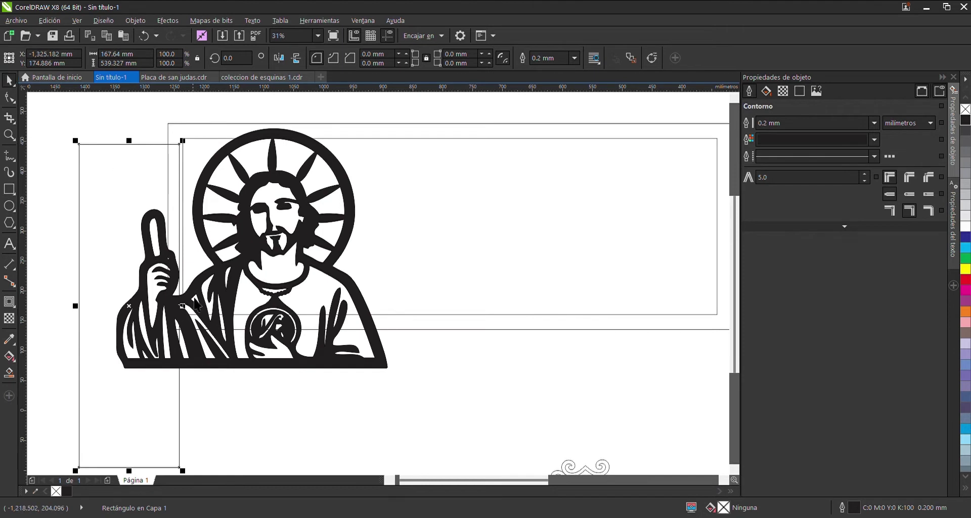
{"action": "left_click_drag", "start_coordinate": [183, 306], "coordinate": [186, 305]}
{"action": "left_click", "coordinate": [9, 188]}
{"action": "left_click_drag", "start_coordinate": [494, 314], "coordinate": [74, 459]}
Step: Select the Jesus figure together with the double-line frame
{"action": "left_click", "coordinate": [9, 80]}
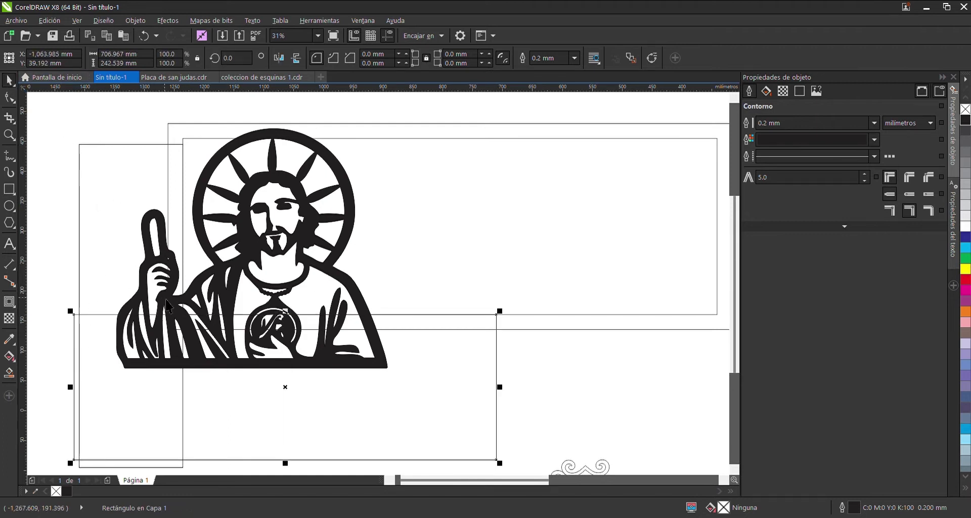
{"action": "left_click", "coordinate": [354, 200]}
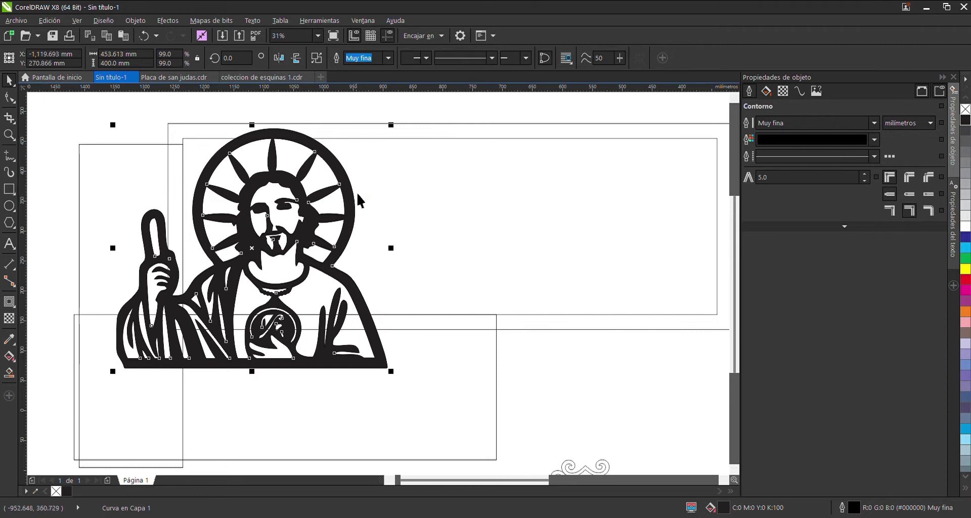
{"action": "left_click", "coordinate": [373, 158], "text": "shift"}
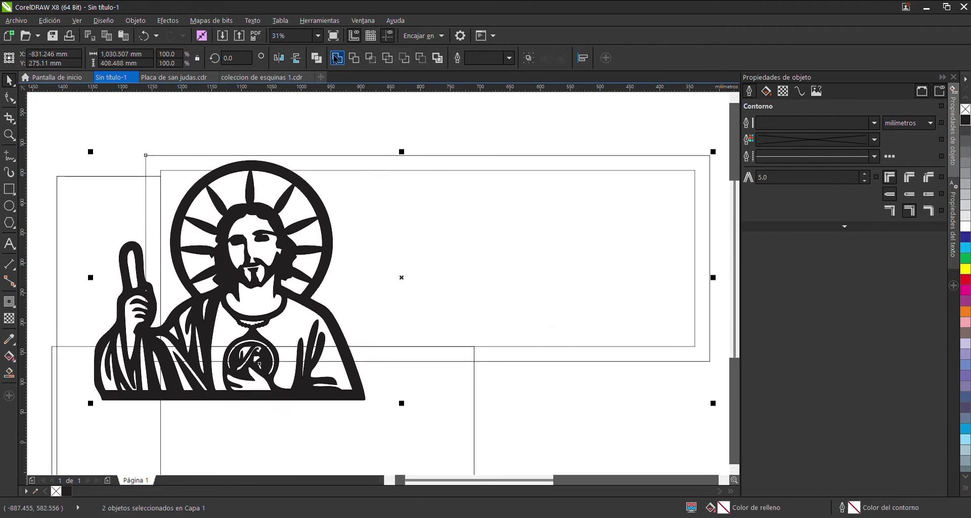
Step: Weld the frame and figure, delete the helper rectangles, then undo the trial black fill
{"action": "left_click", "coordinate": [332, 57]}
{"action": "left_click", "coordinate": [196, 402]}
{"action": "left_click", "coordinate": [117, 224]}
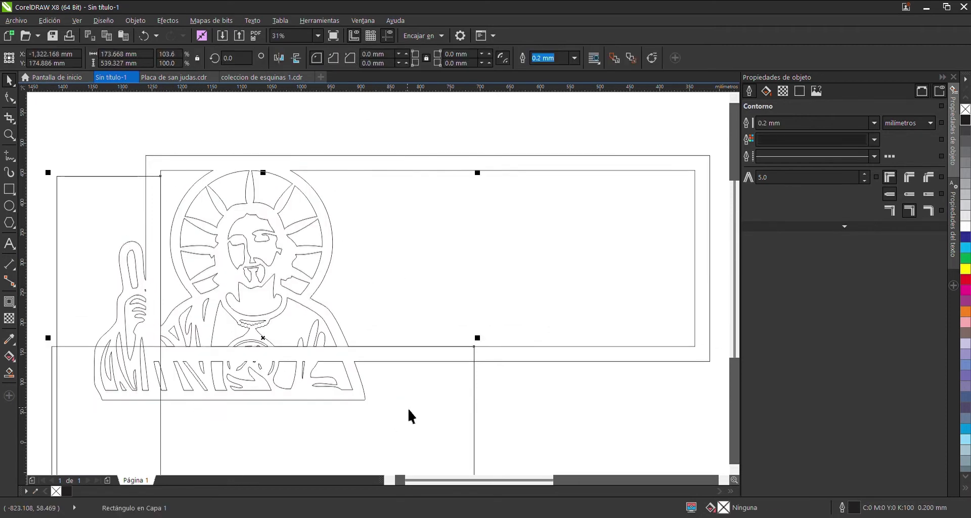
{"action": "key", "text": "Delete"}
{"action": "left_click", "coordinate": [593, 167]}
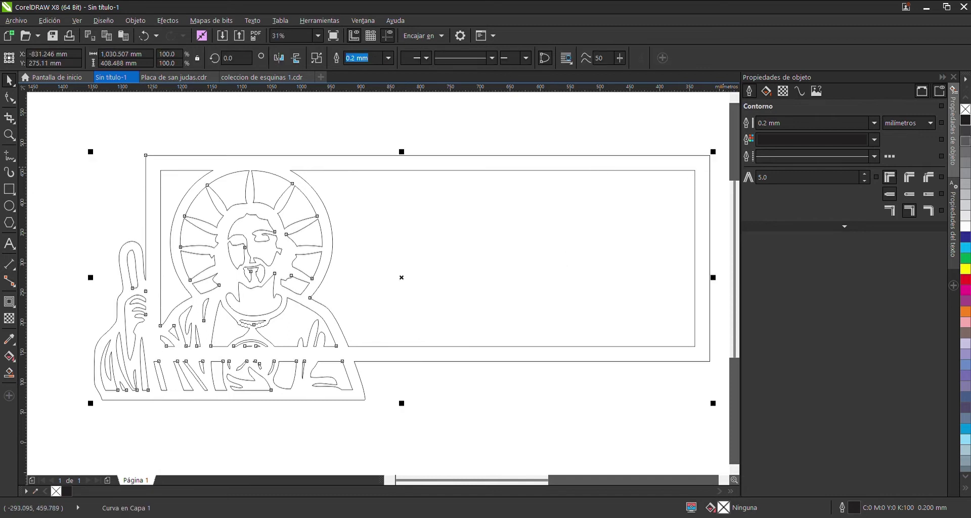
{"action": "left_click", "coordinate": [965, 120]}
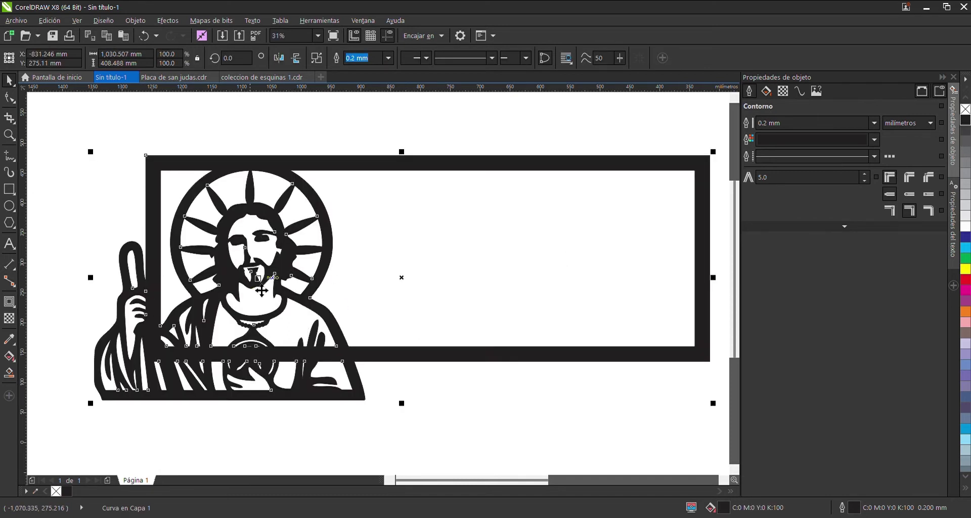
{"action": "key", "text": "ctrl+z"}
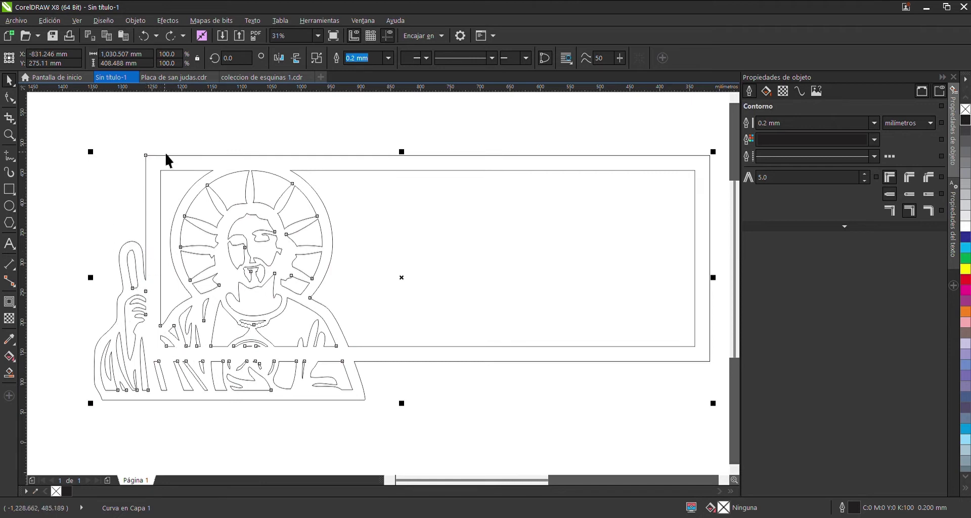
Step: Restore the two rectangles and trim the Jesus figure to the inner rectangle
{"action": "key", "text": "ctrl+v"}
{"action": "left_click", "coordinate": [183, 117]}
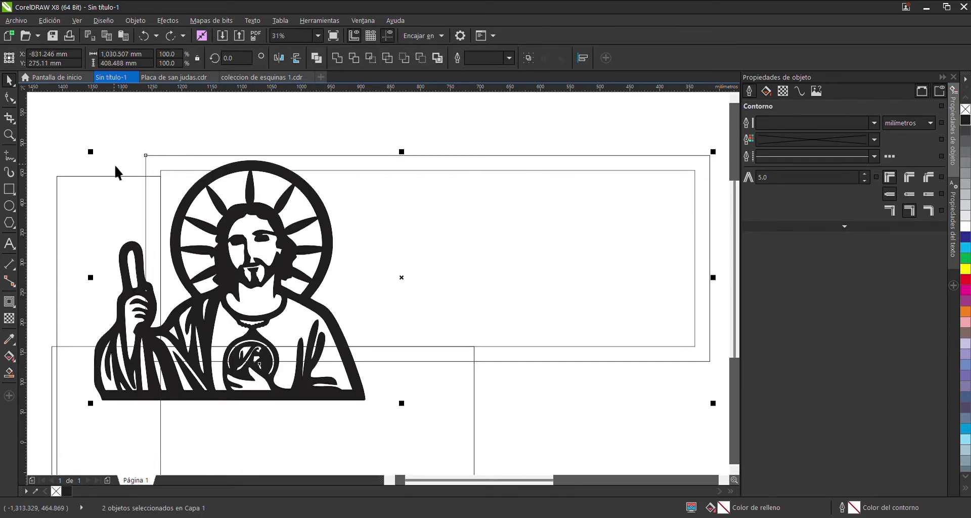
{"action": "left_click", "coordinate": [233, 170]}
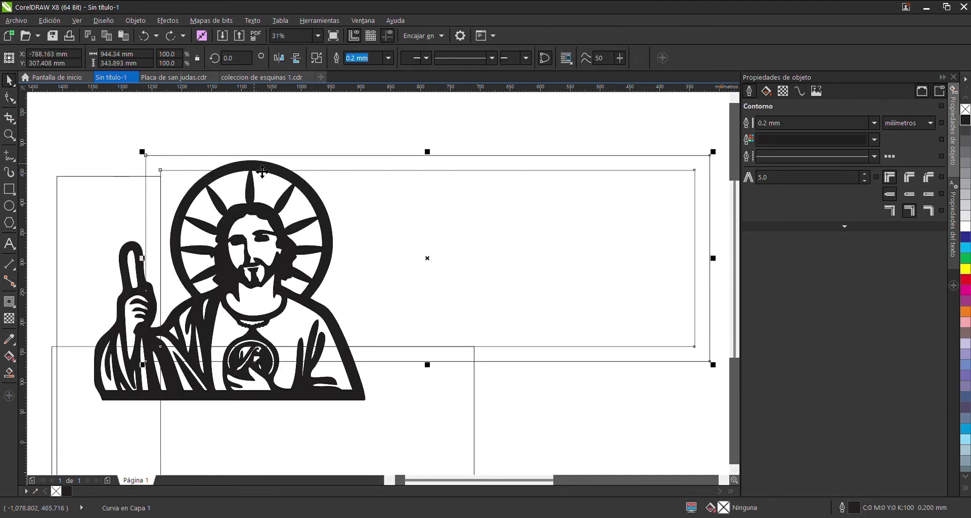
{"action": "left_click", "coordinate": [86, 217], "text": "shift"}
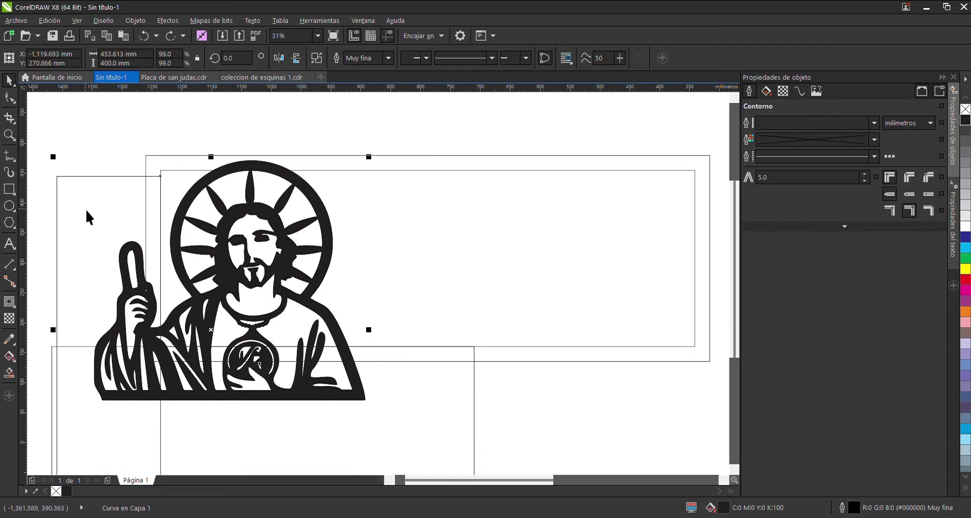
{"action": "left_click", "coordinate": [413, 348], "text": "shift"}
{"action": "left_click", "coordinate": [420, 58]}
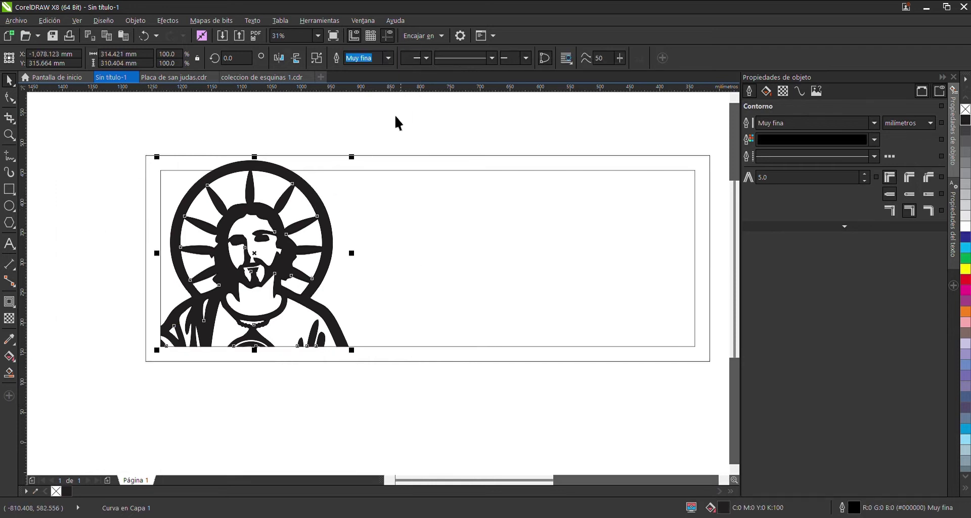
Step: Combine the frame and trimmed figure into one curve filled black
{"action": "left_click", "coordinate": [365, 169], "text": "shift"}
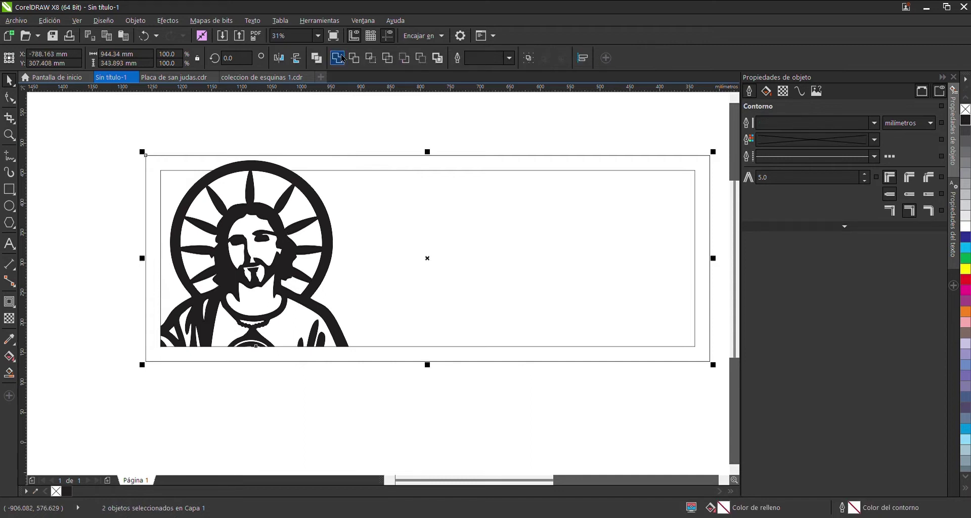
{"action": "left_click", "coordinate": [341, 58]}
{"action": "left_click", "coordinate": [289, 137]}
{"action": "left_click", "coordinate": [292, 184]}
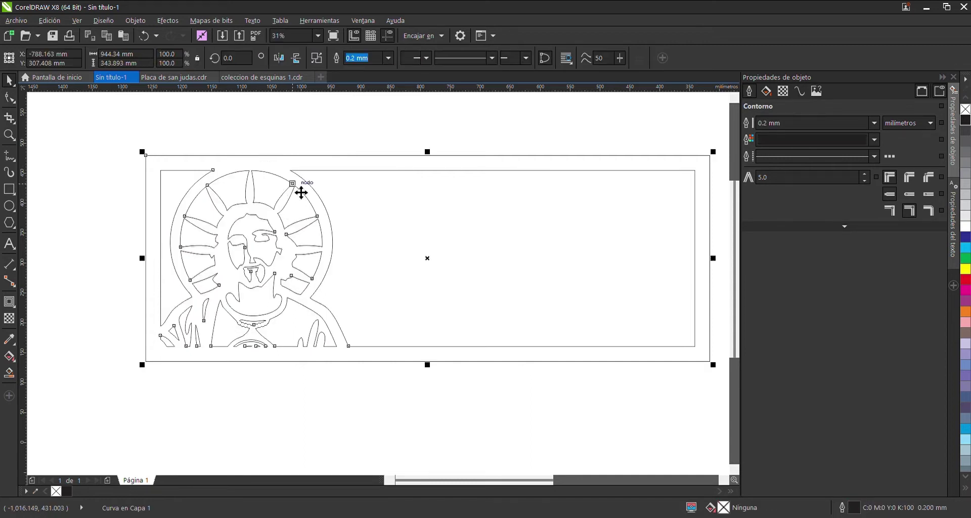
{"action": "left_click", "coordinate": [965, 119]}
{"action": "scroll", "coordinate": [335, 263], "scroll_direction": "down", "scroll_amount": 2}
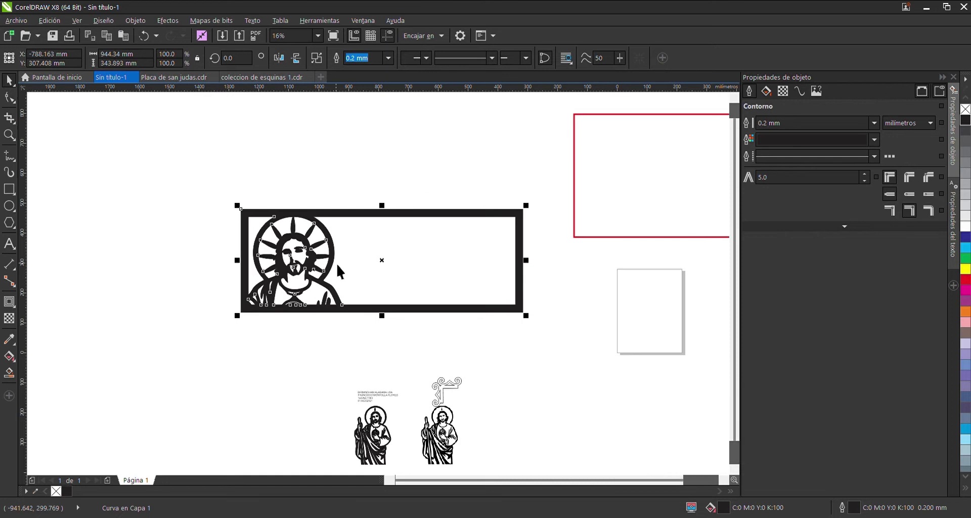
{"action": "left_click_drag", "start_coordinate": [335, 263], "coordinate": [327, 209]}
{"action": "scroll", "coordinate": [268, 159], "scroll_direction": "up", "scroll_amount": 3}
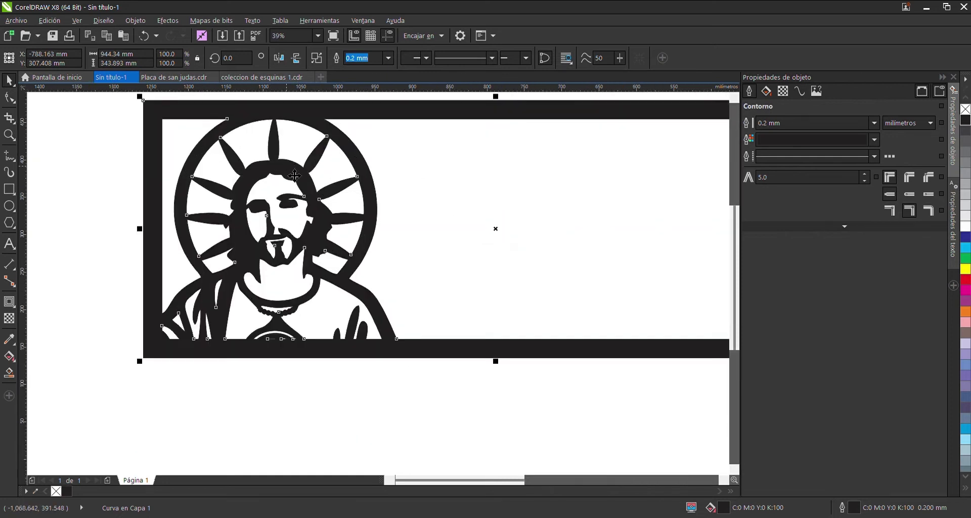
{"action": "left_click_drag", "start_coordinate": [278, 162], "coordinate": [240, 80]}
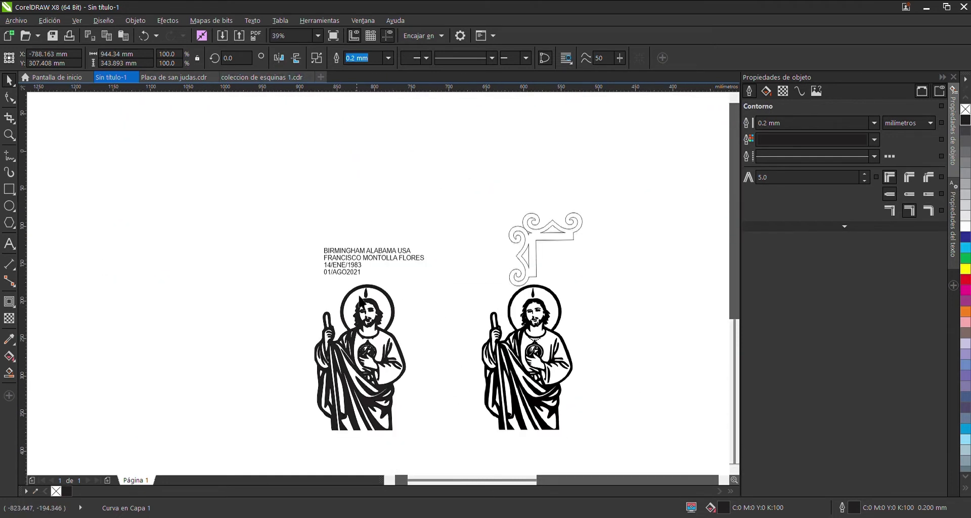
{"action": "scroll", "coordinate": [360, 298], "scroll_direction": "up", "scroll_amount": 2}
{"action": "left_click", "coordinate": [360, 298]}
{"action": "scroll", "coordinate": [360, 299], "scroll_direction": "down", "scroll_amount": 2}
{"action": "scroll", "coordinate": [361, 304], "scroll_direction": "up", "scroll_amount": 4}
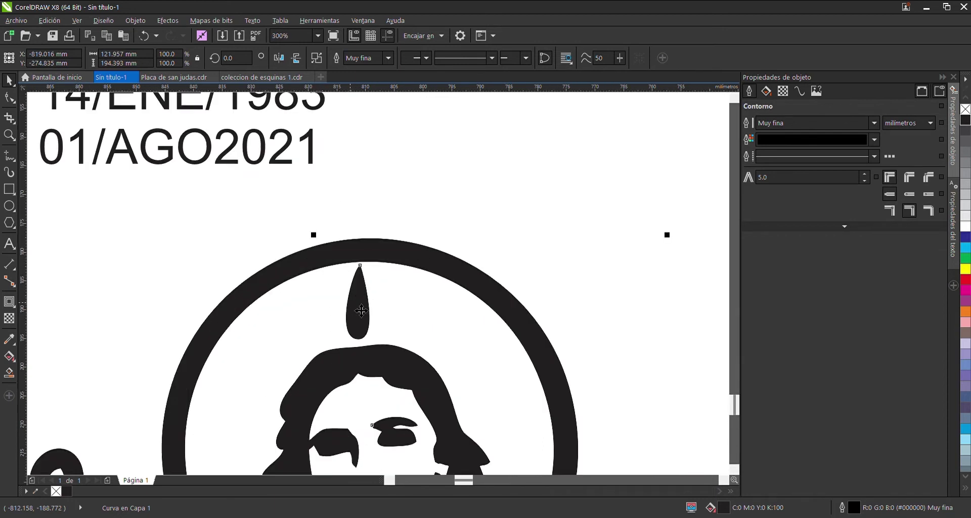
{"action": "scroll", "coordinate": [361, 310], "scroll_direction": "up", "scroll_amount": 4}
{"action": "scroll", "coordinate": [294, 423], "scroll_direction": "down", "scroll_amount": 10}
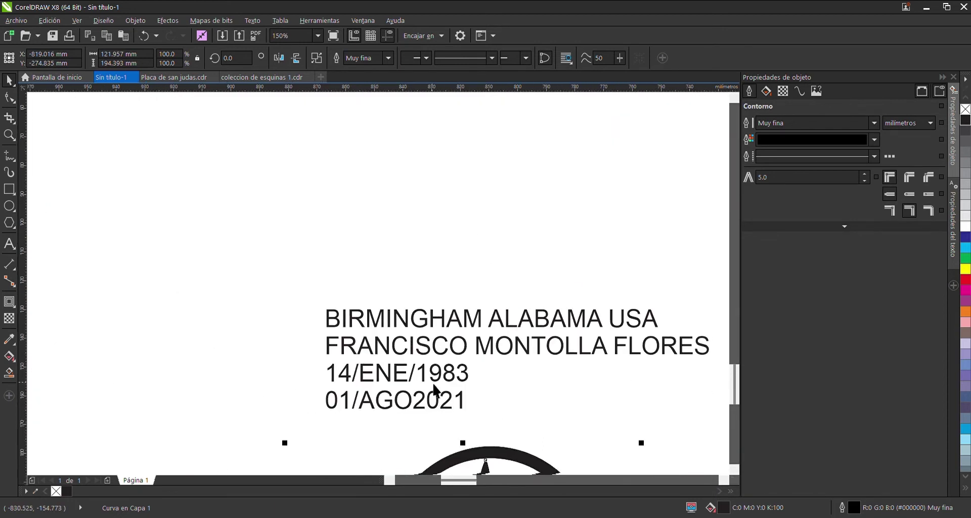
{"action": "scroll", "coordinate": [291, 270], "scroll_direction": "up", "scroll_amount": 3}
{"action": "scroll", "coordinate": [288, 281], "scroll_direction": "up", "scroll_amount": 2}
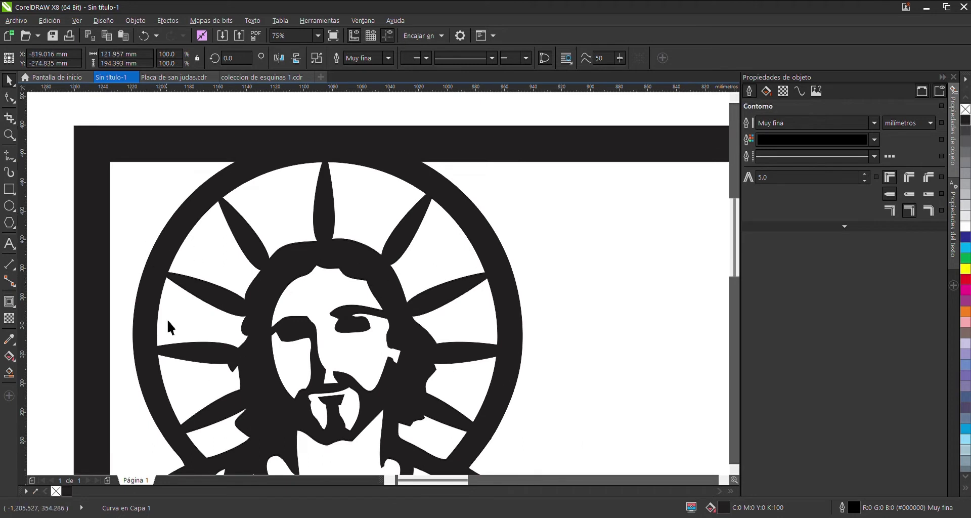
{"action": "scroll", "coordinate": [167, 319], "scroll_direction": "down", "scroll_amount": 3}
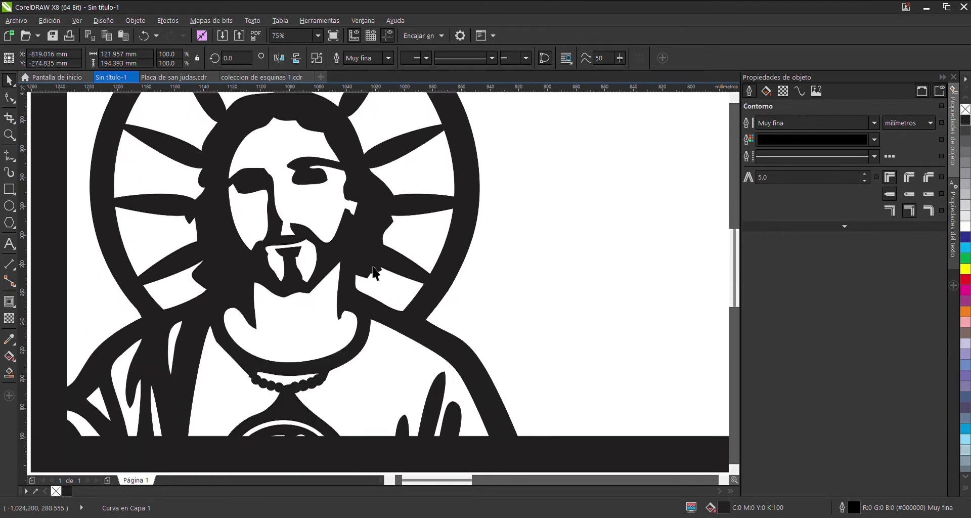
{"action": "scroll", "coordinate": [350, 218], "scroll_direction": "up", "scroll_amount": 3}
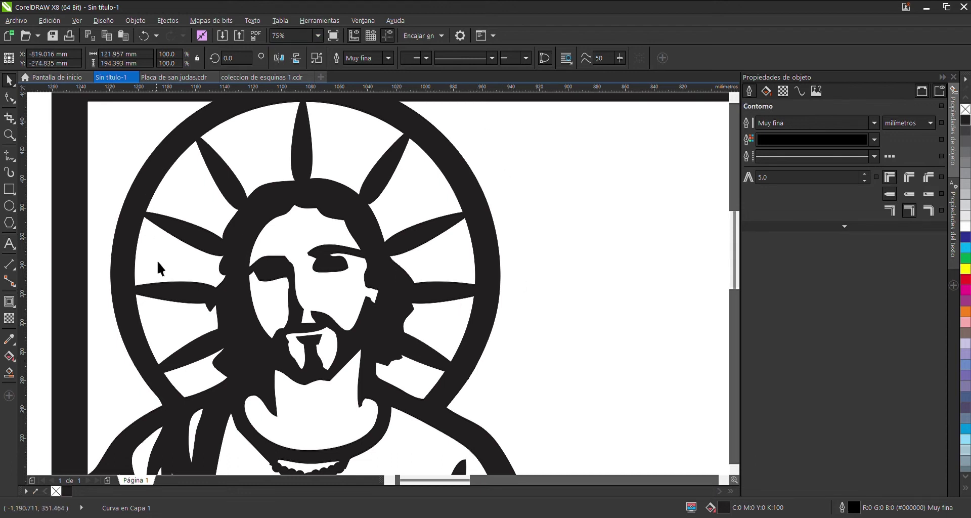
{"action": "left_click_drag", "start_coordinate": [363, 383], "coordinate": [380, 345]}
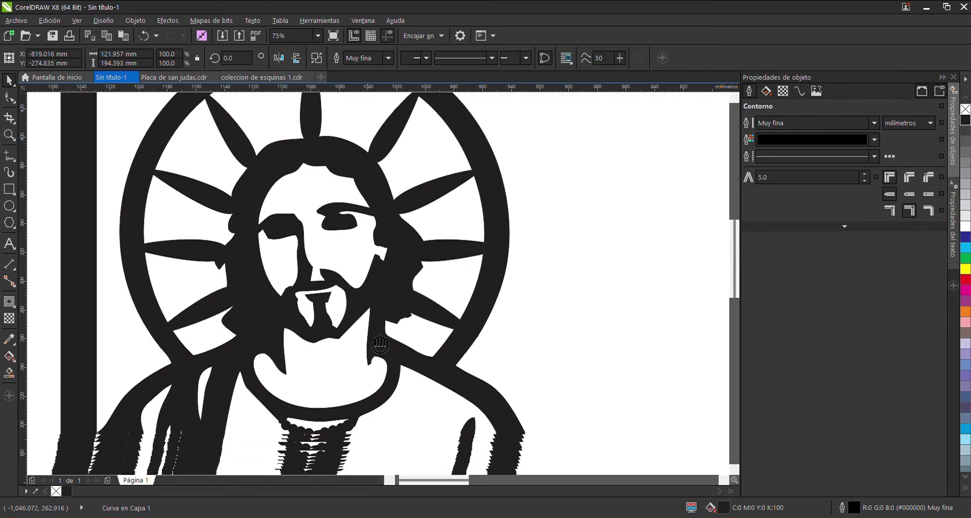
{"action": "scroll", "coordinate": [349, 313], "scroll_direction": "down", "scroll_amount": 4}
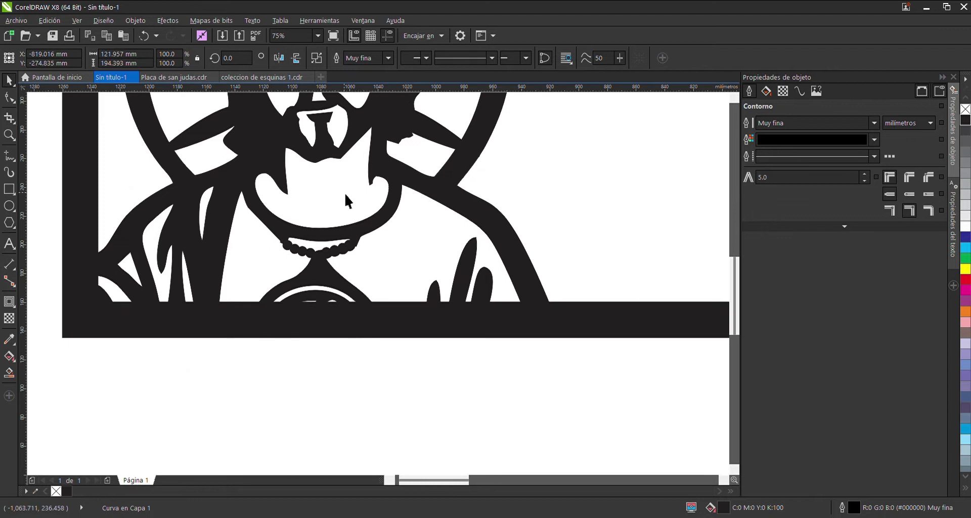
{"action": "scroll", "coordinate": [345, 200], "scroll_direction": "up", "scroll_amount": 4}
{"action": "left_click_drag", "start_coordinate": [326, 232], "coordinate": [339, 276]}
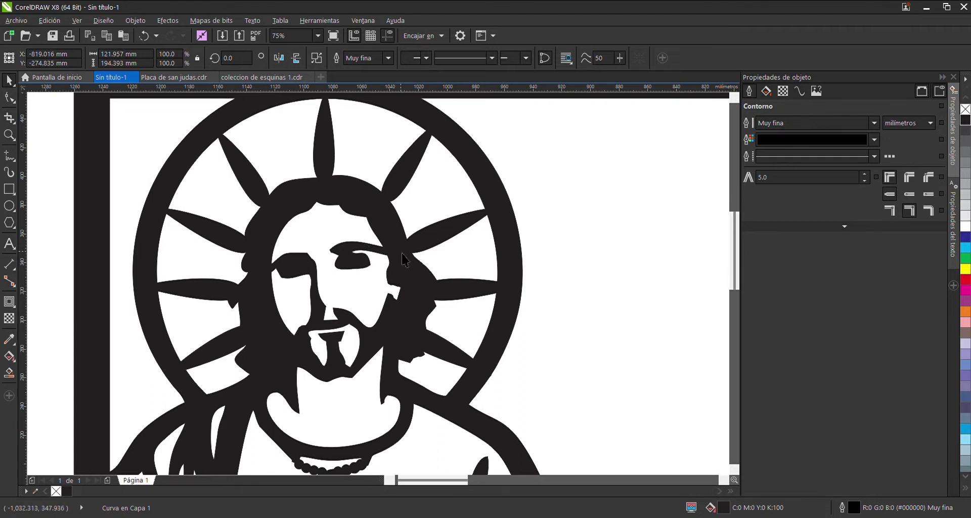
{"action": "scroll", "coordinate": [353, 275], "scroll_direction": "down", "scroll_amount": 3}
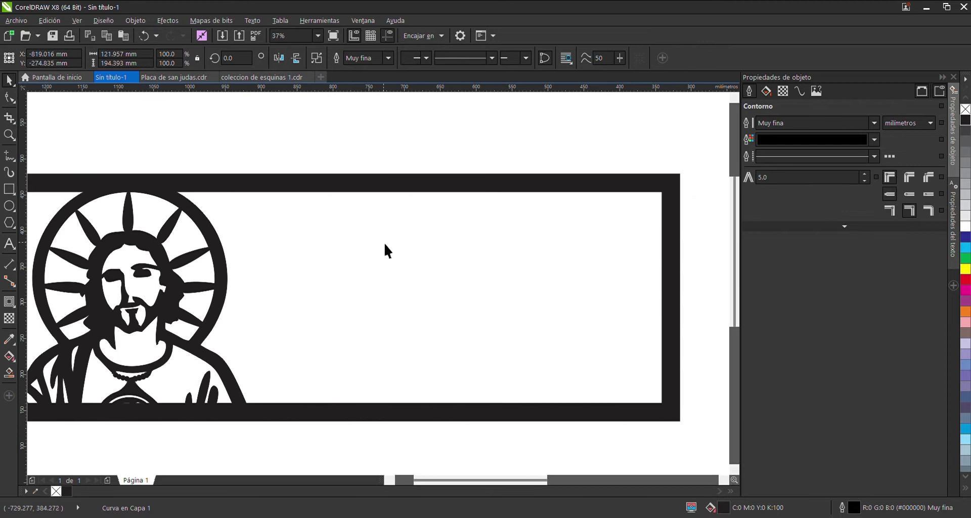
{"action": "scroll", "coordinate": [386, 252], "scroll_direction": "down", "scroll_amount": 3}
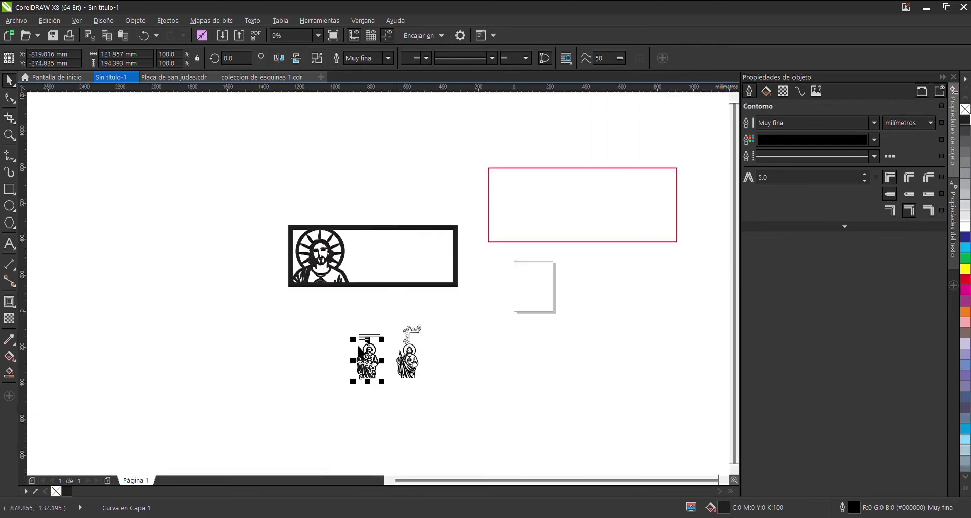
Step: Move the text block above the plaque and remove the plaque's fill, leaving outlines only
{"action": "left_click_drag", "start_coordinate": [364, 340], "coordinate": [361, 182]}
{"action": "scroll", "coordinate": [373, 250], "scroll_direction": "up", "scroll_amount": 4}
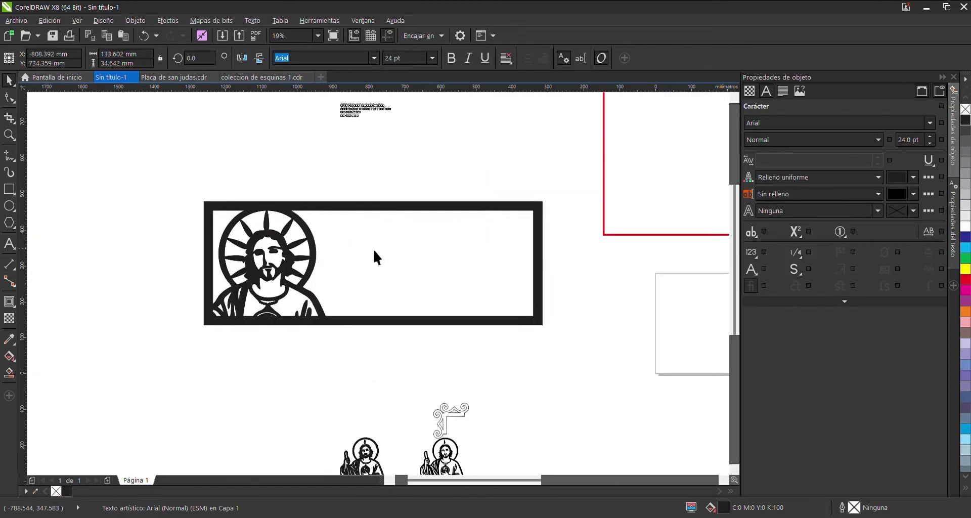
{"action": "left_click", "coordinate": [324, 218]}
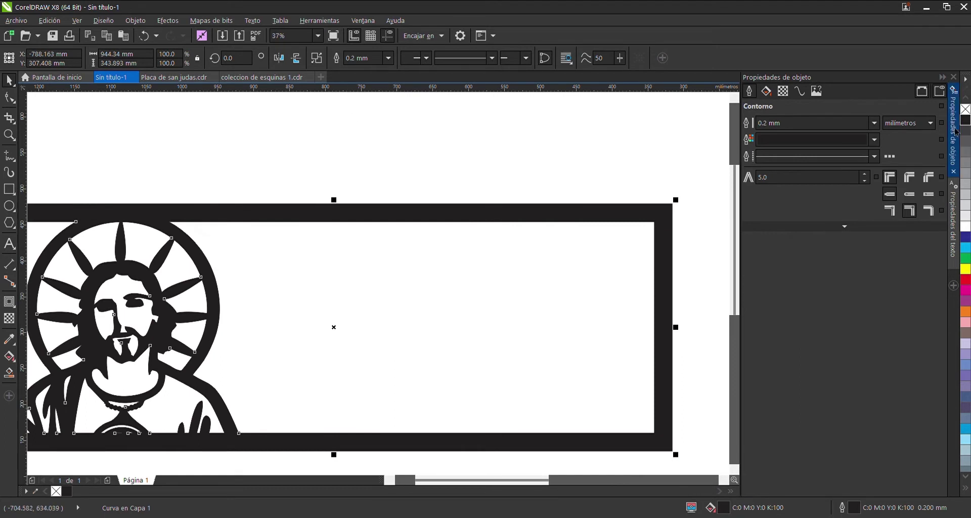
{"action": "left_click", "coordinate": [964, 109]}
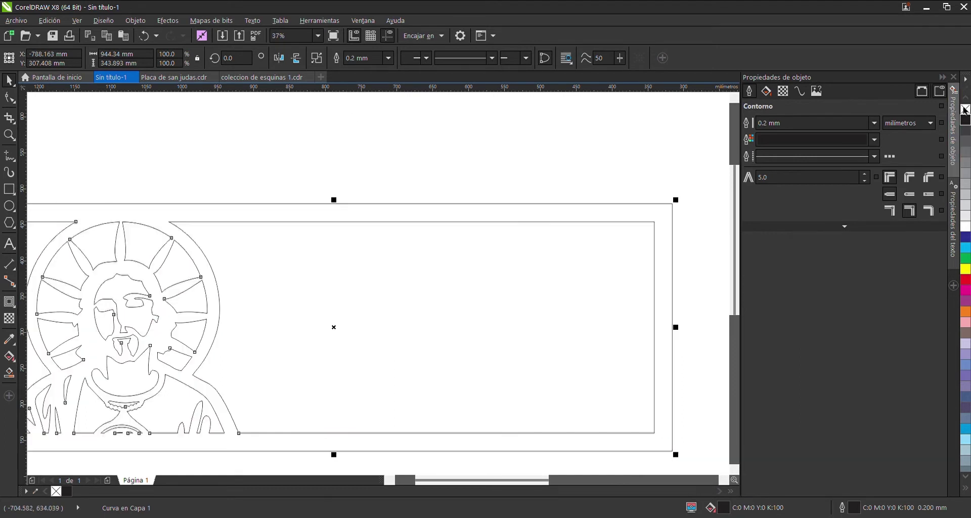
{"action": "left_click", "coordinate": [292, 174]}
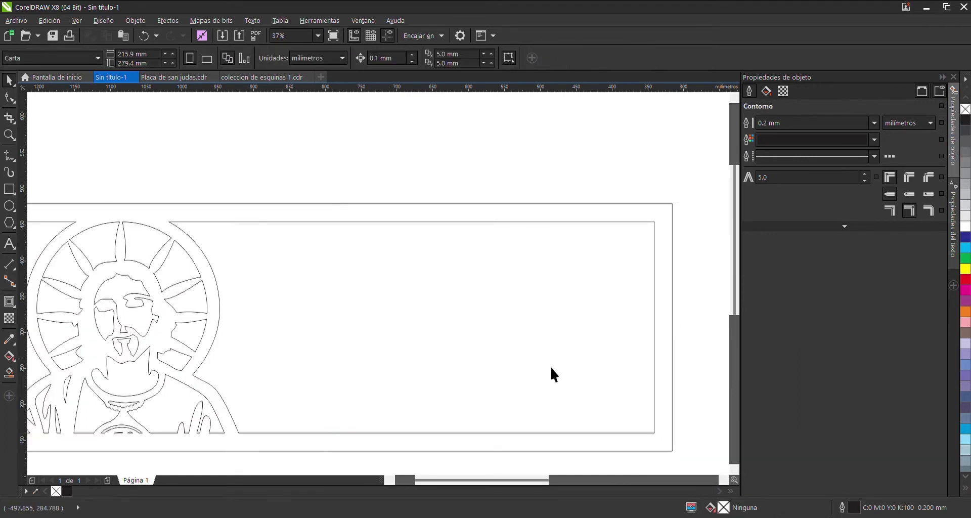
Step: Glance at the Placa de san judas reference, then return to the working drawing
{"action": "left_click", "coordinate": [174, 77]}
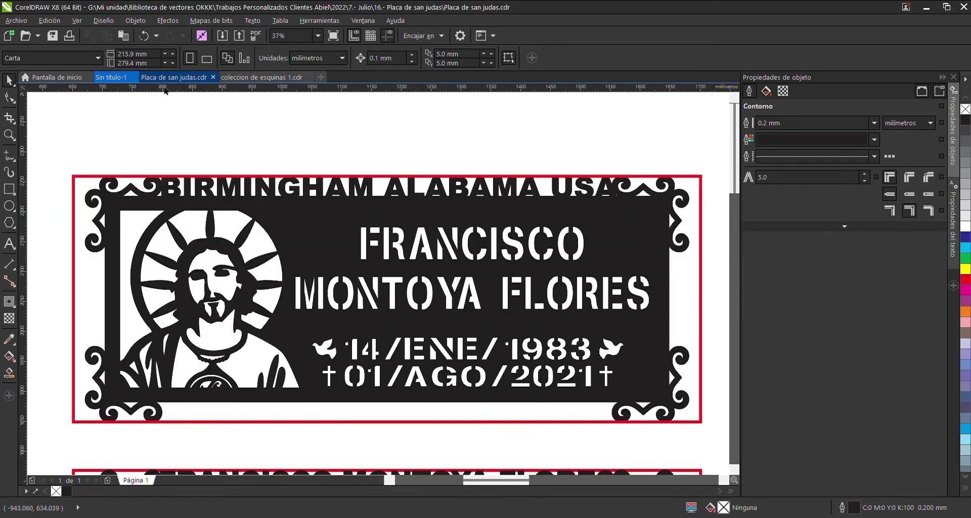
{"action": "left_click", "coordinate": [110, 77]}
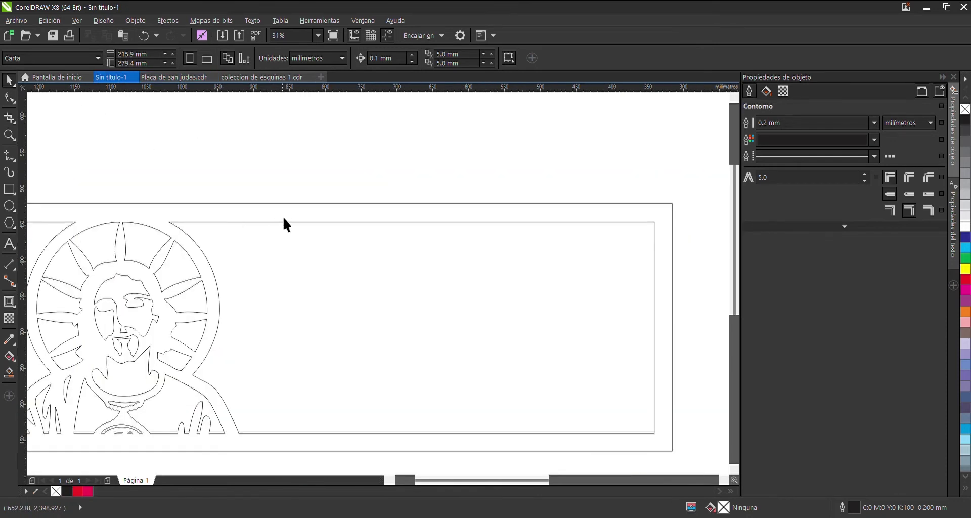
{"action": "scroll", "coordinate": [350, 332], "scroll_direction": "down", "scroll_amount": 3}
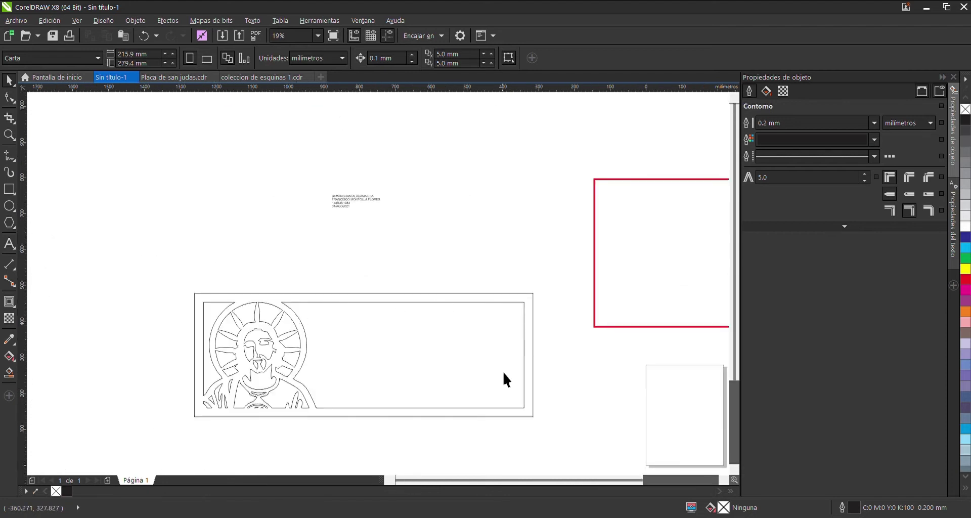
Step: Move the four-line text block toward the plaque, nudging it slightly left
{"action": "left_click_drag", "start_coordinate": [356, 218], "coordinate": [400, 286]}
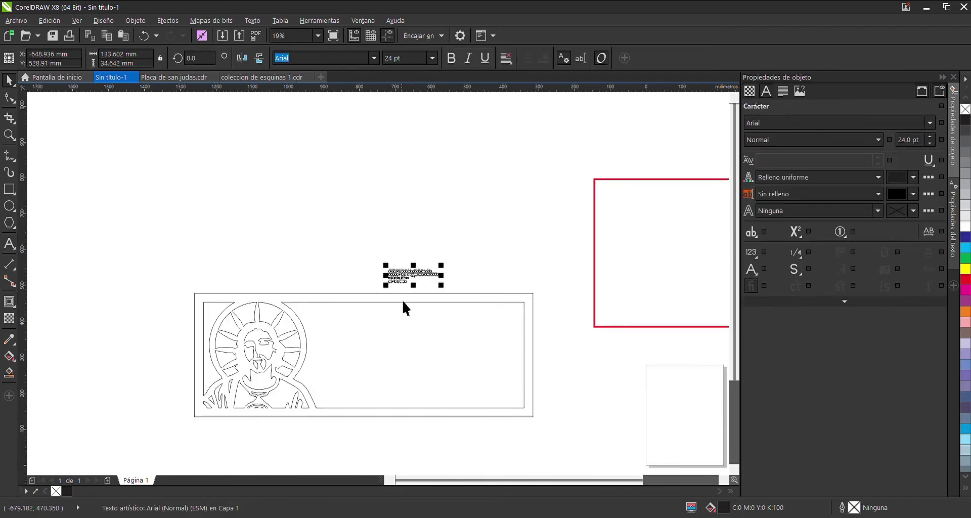
{"action": "scroll", "coordinate": [403, 305], "scroll_direction": "up", "scroll_amount": 3}
{"action": "scroll", "coordinate": [414, 292], "scroll_direction": "down", "scroll_amount": 2}
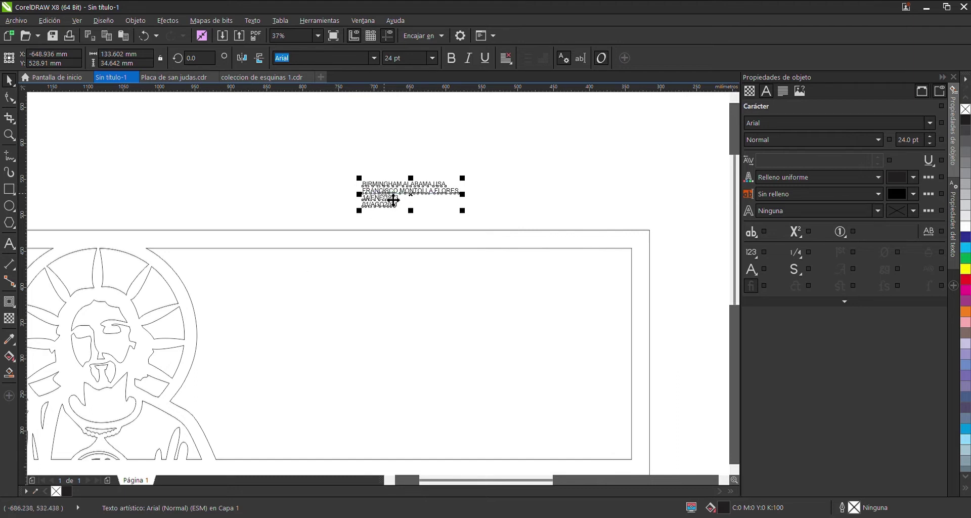
{"action": "left_click_drag", "start_coordinate": [397, 198], "coordinate": [368, 198]}
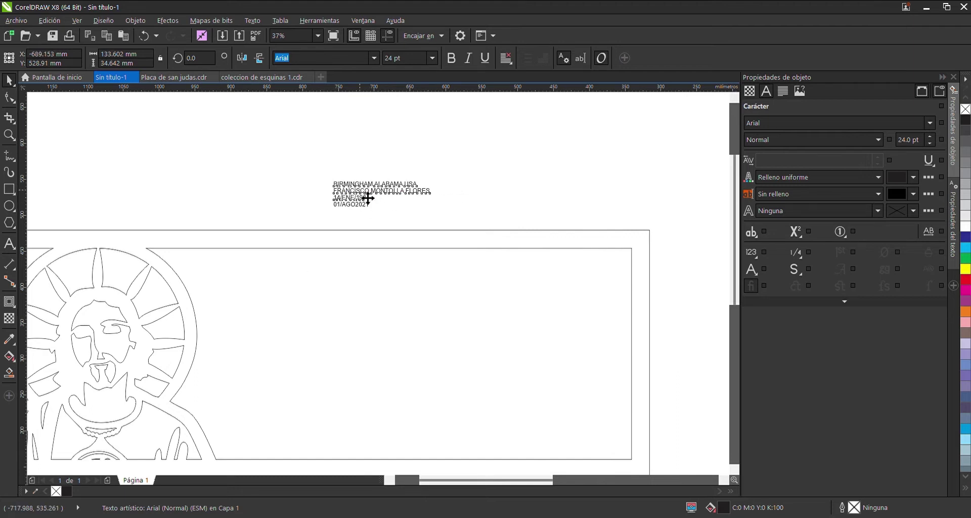
{"action": "key", "text": "Escape"}
Step: Start editing the memorial text and select its first line
{"action": "double_click", "coordinate": [397, 192]}
{"action": "scroll", "coordinate": [402, 191], "scroll_direction": "up", "scroll_amount": 2}
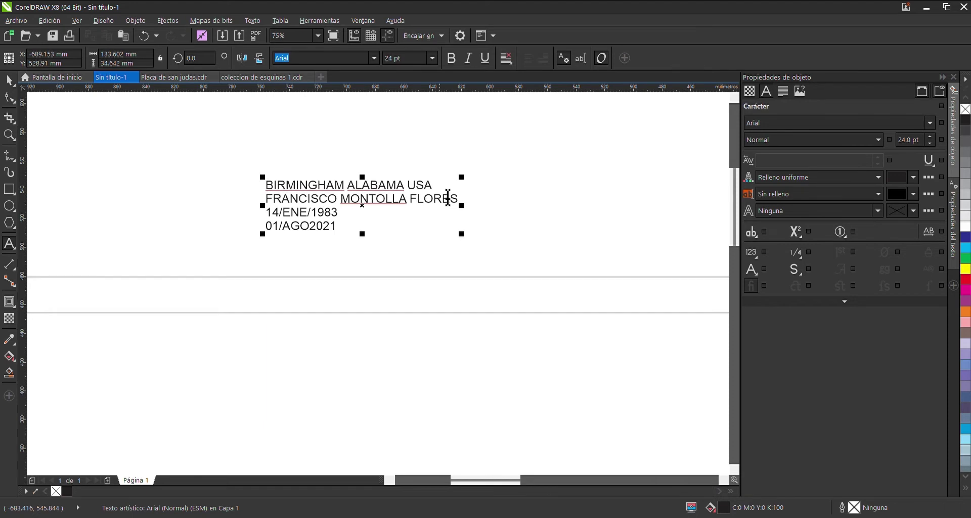
{"action": "left_click_drag", "start_coordinate": [446, 192], "coordinate": [292, 175]}
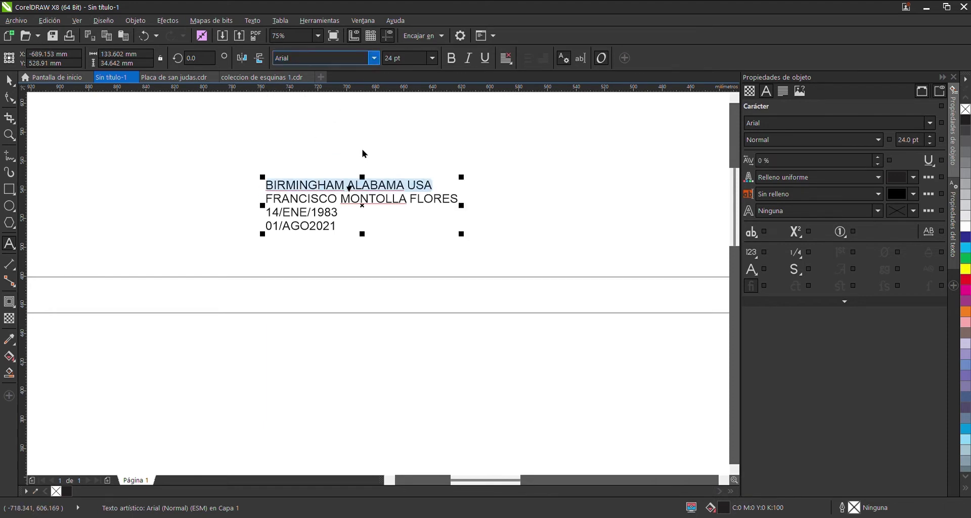
Step: Set the first text line to Arial Black and the name and two date lines to Stencil
{"action": "key", "text": "Down"}
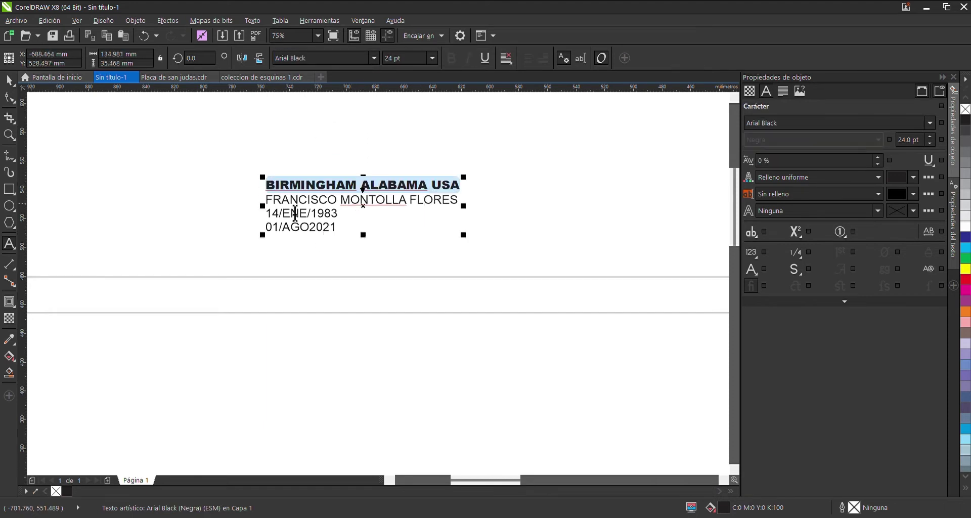
{"action": "left_click_drag", "start_coordinate": [267, 200], "coordinate": [354, 248]}
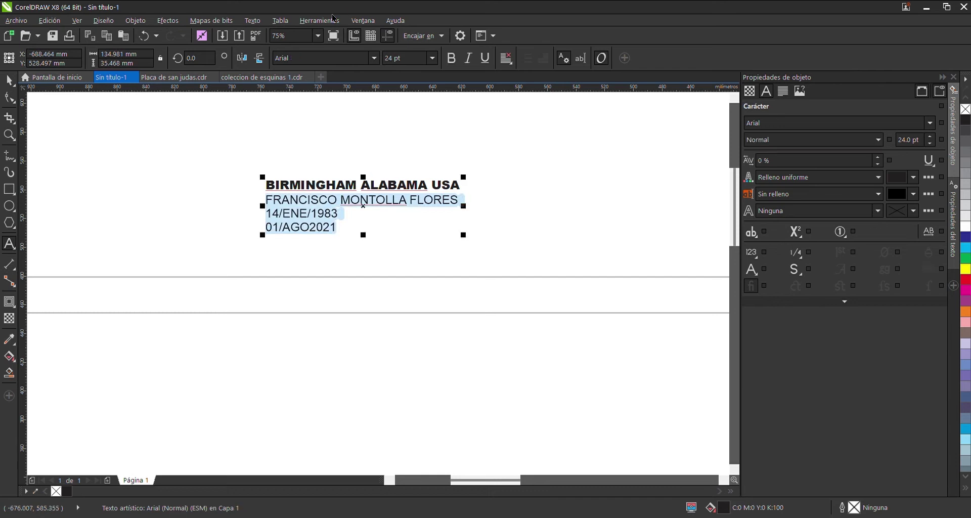
{"action": "left_click", "coordinate": [377, 61]}
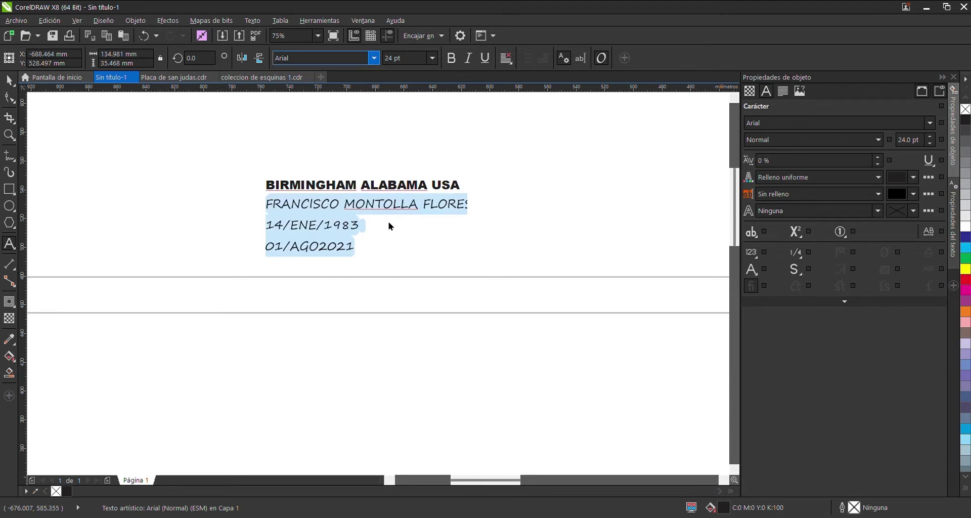
{"action": "scroll", "coordinate": [389, 225], "scroll_direction": "down", "scroll_amount": 3}
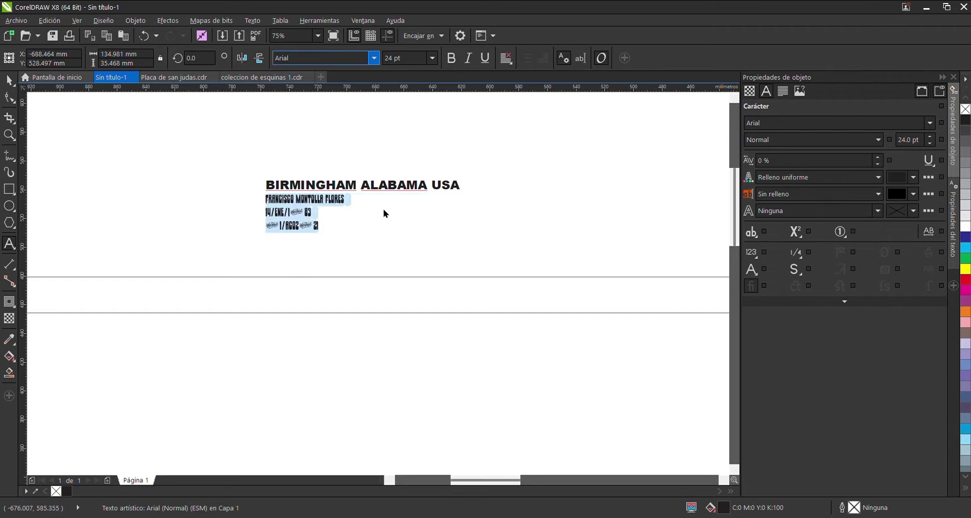
{"action": "scroll", "coordinate": [384, 209], "scroll_direction": "down", "scroll_amount": 1}
{"action": "scroll", "coordinate": [383, 207], "scroll_direction": "down", "scroll_amount": 1}
{"action": "scroll", "coordinate": [384, 212], "scroll_direction": "down", "scroll_amount": 2}
{"action": "scroll", "coordinate": [384, 212], "scroll_direction": "down", "scroll_amount": 1}
{"action": "scroll", "coordinate": [384, 209], "scroll_direction": "down", "scroll_amount": 1}
{"action": "scroll", "coordinate": [383, 207], "scroll_direction": "up", "scroll_amount": 2}
{"action": "scroll", "coordinate": [383, 207], "scroll_direction": "up", "scroll_amount": 1}
{"action": "scroll", "coordinate": [383, 207], "scroll_direction": "up", "scroll_amount": 2}
{"action": "scroll", "coordinate": [383, 207], "scroll_direction": "down", "scroll_amount": 3}
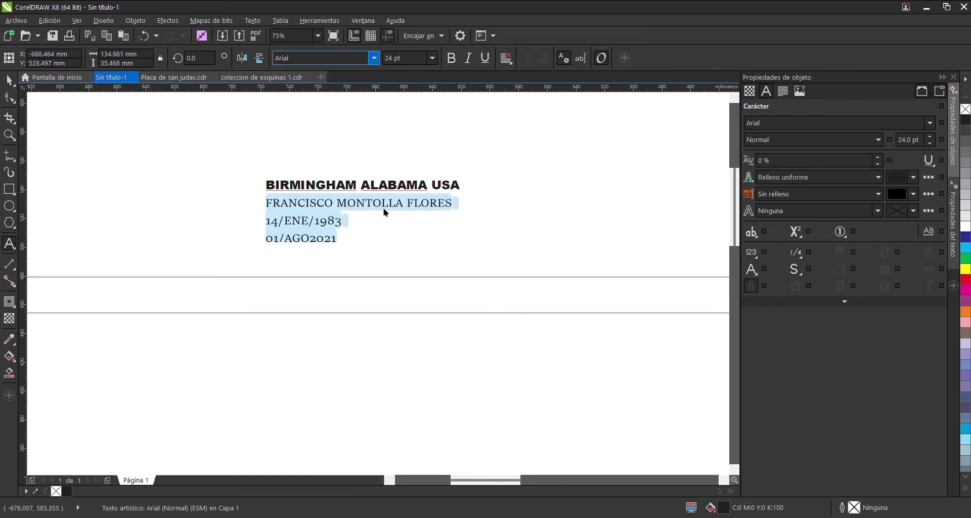
{"action": "left_click", "coordinate": [389, 197]}
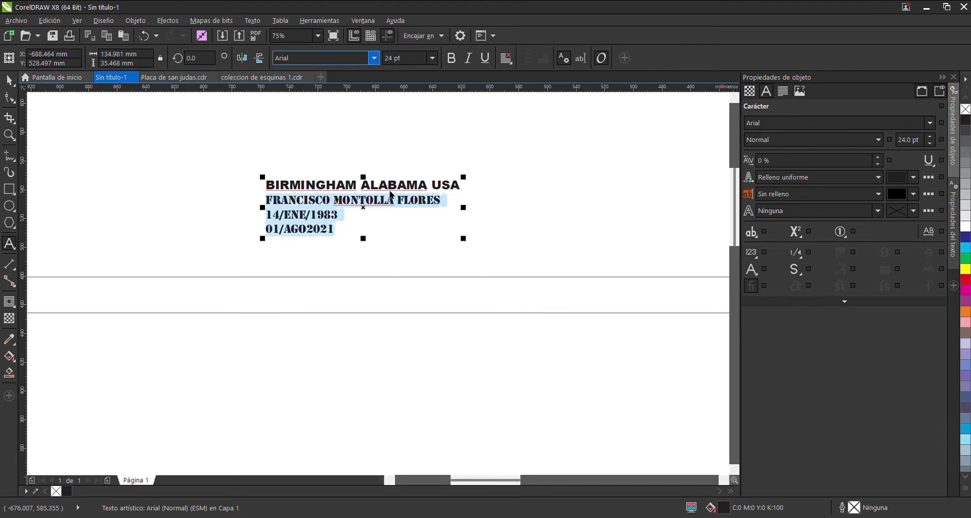
Step: Convert the whole memorial text block to curves with Ctrl+Q
{"action": "scroll", "coordinate": [387, 195], "scroll_direction": "up", "scroll_amount": 2}
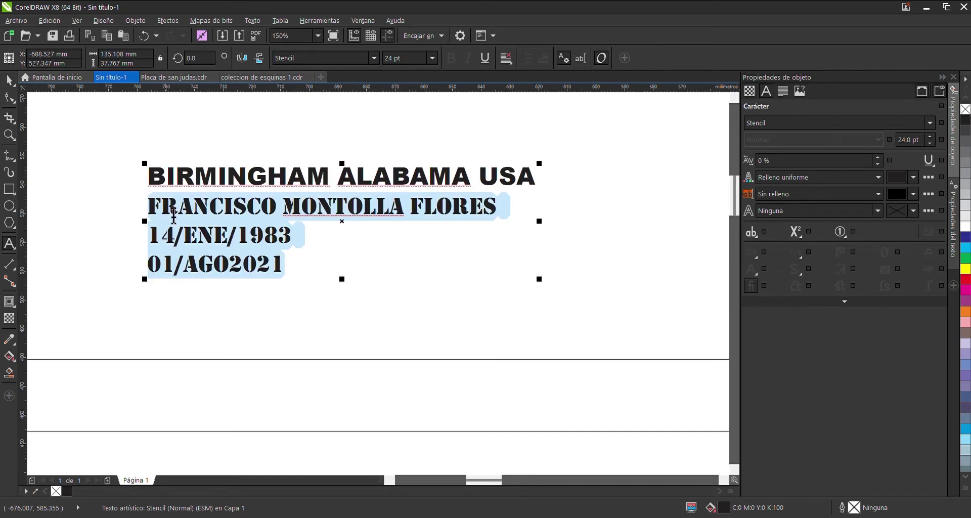
{"action": "scroll", "coordinate": [173, 215], "scroll_direction": "up", "scroll_amount": 4}
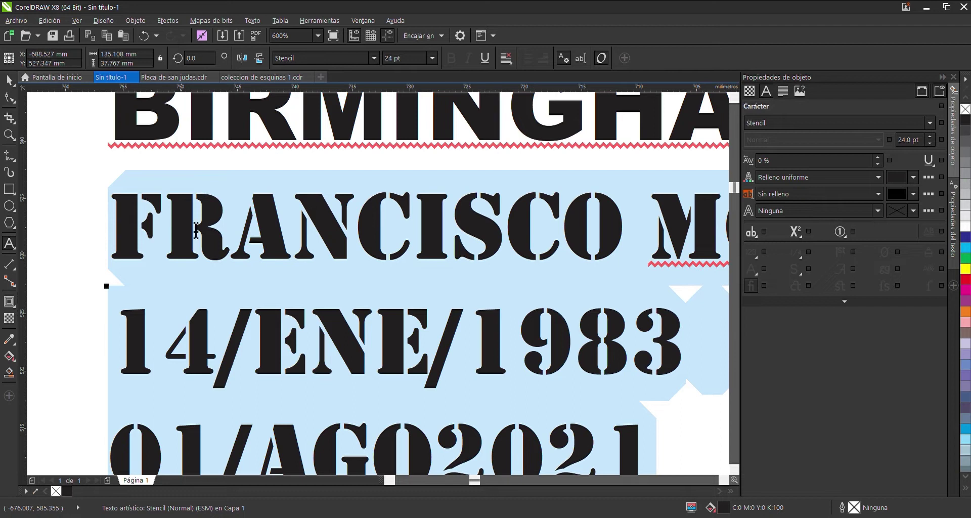
{"action": "left_click", "coordinate": [9, 80]}
{"action": "scroll", "coordinate": [326, 243], "scroll_direction": "down", "scroll_amount": 4}
{"action": "scroll", "coordinate": [326, 243], "scroll_direction": "right", "scroll_amount": 3}
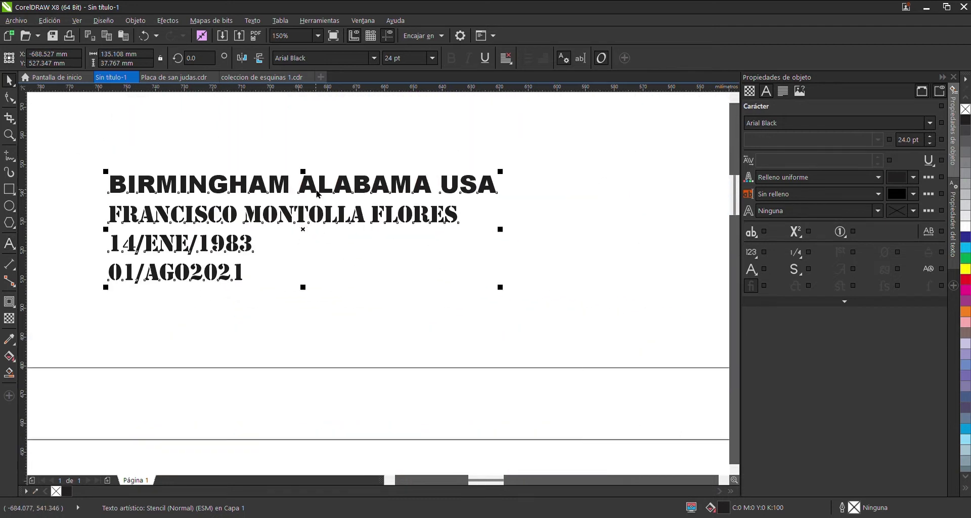
{"action": "key", "text": "ctrl+q"}
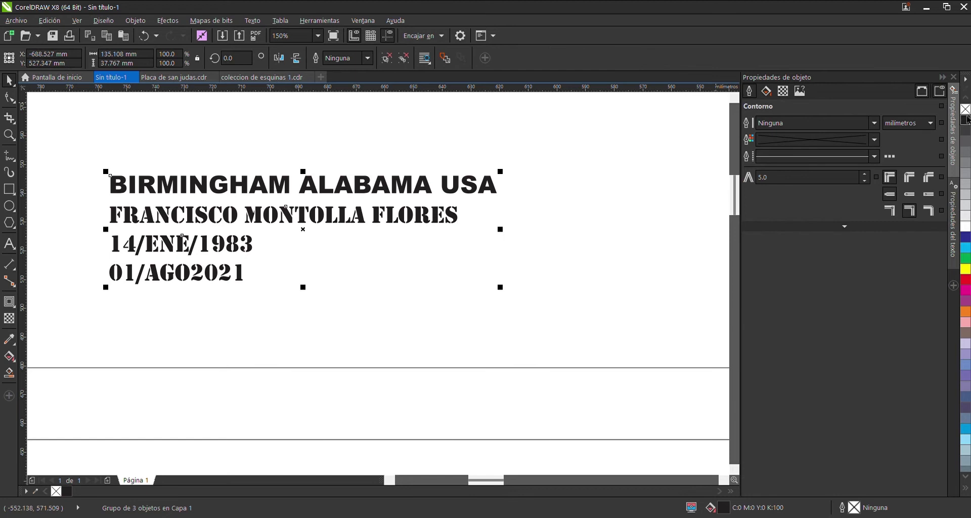
Step: Remove the text curves' fill and give them a Hairline outline
{"action": "left_click", "coordinate": [965, 109]}
{"action": "left_click", "coordinate": [367, 58]}
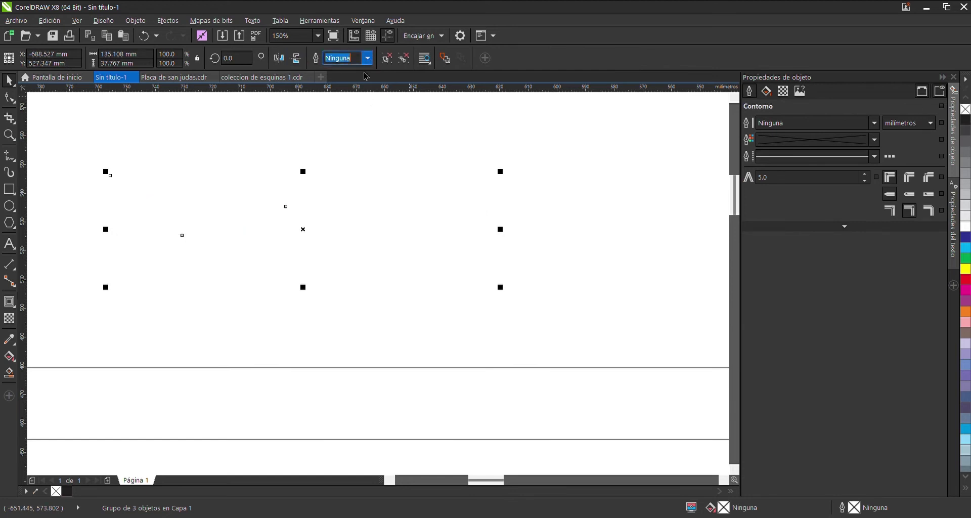
{"action": "left_click", "coordinate": [349, 83]}
{"action": "left_click", "coordinate": [69, 147]}
Step: Centre the red rectangle horizontally and vertically on the Jesus image frame
{"action": "scroll", "coordinate": [152, 212], "scroll_direction": "down", "scroll_amount": 5}
{"action": "left_click_drag", "start_coordinate": [166, 227], "coordinate": [383, 202]}
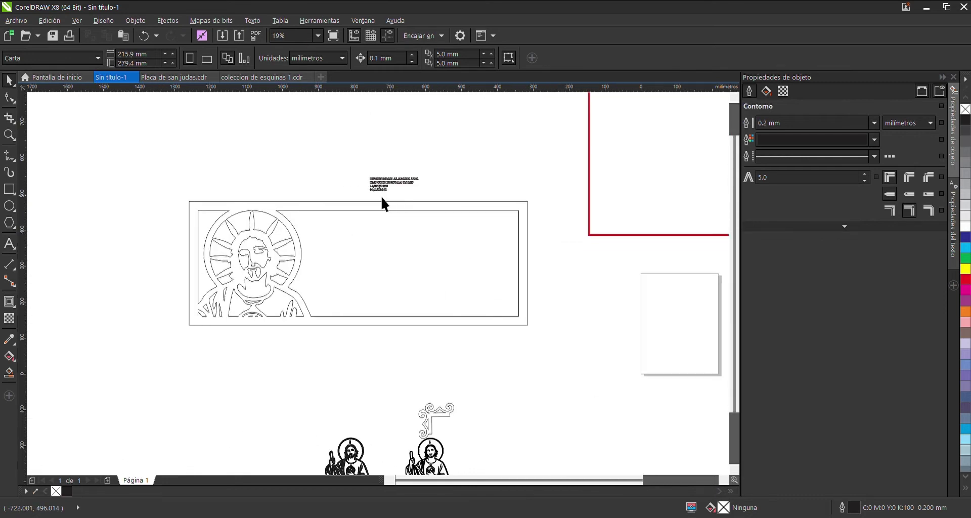
{"action": "scroll", "coordinate": [380, 196], "scroll_direction": "down", "scroll_amount": 2}
{"action": "left_click_drag", "start_coordinate": [404, 293], "coordinate": [344, 212]}
{"action": "left_click", "coordinate": [445, 163]}
{"action": "left_click", "coordinate": [394, 220]}
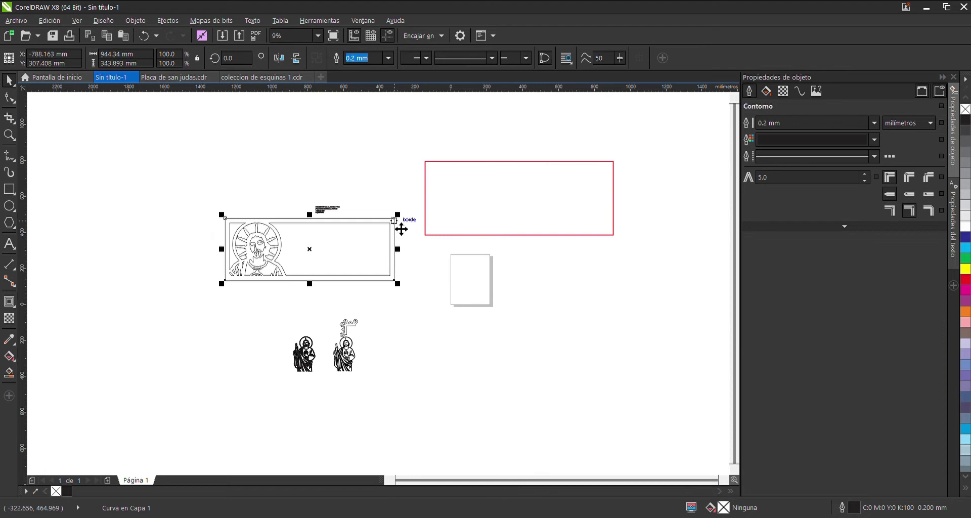
{"action": "left_click", "coordinate": [425, 190]}
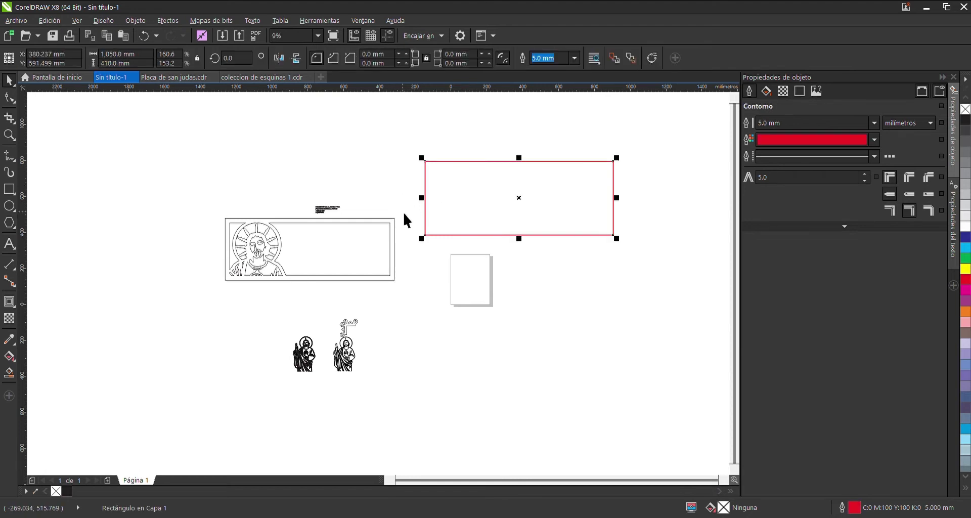
{"action": "left_click", "coordinate": [395, 240], "text": "shift"}
{"action": "key", "text": "c"}
{"action": "key", "text": "e"}
{"action": "left_click", "coordinate": [351, 191]}
{"action": "scroll", "coordinate": [326, 239], "scroll_direction": "up", "scroll_amount": 2}
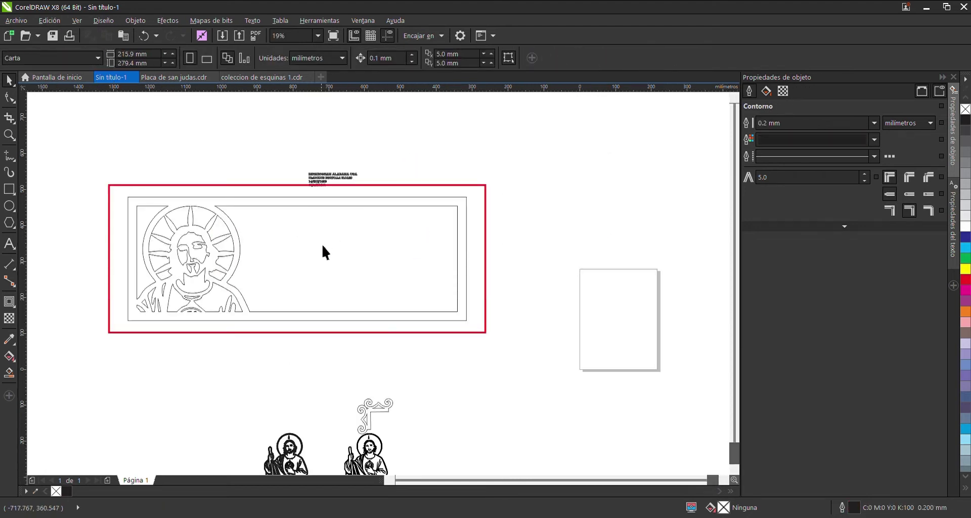
Step: Drag the scroll ornament onto the frame's top-left corner and fine-tune its position
{"action": "left_click", "coordinate": [380, 418]}
{"action": "left_click_drag", "start_coordinate": [381, 419], "coordinate": [130, 202]}
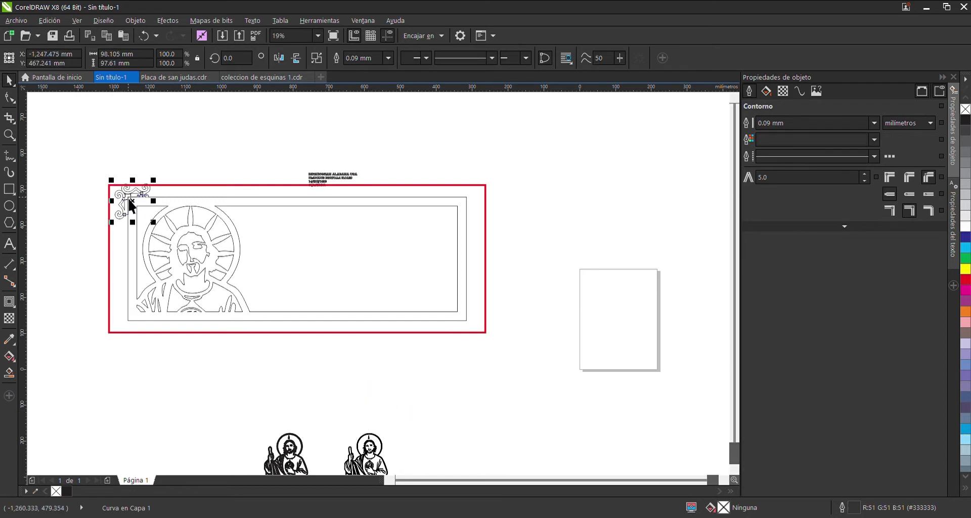
{"action": "scroll", "coordinate": [130, 203], "scroll_direction": "up", "scroll_amount": 5}
{"action": "left_click_drag", "start_coordinate": [122, 203], "coordinate": [149, 234]}
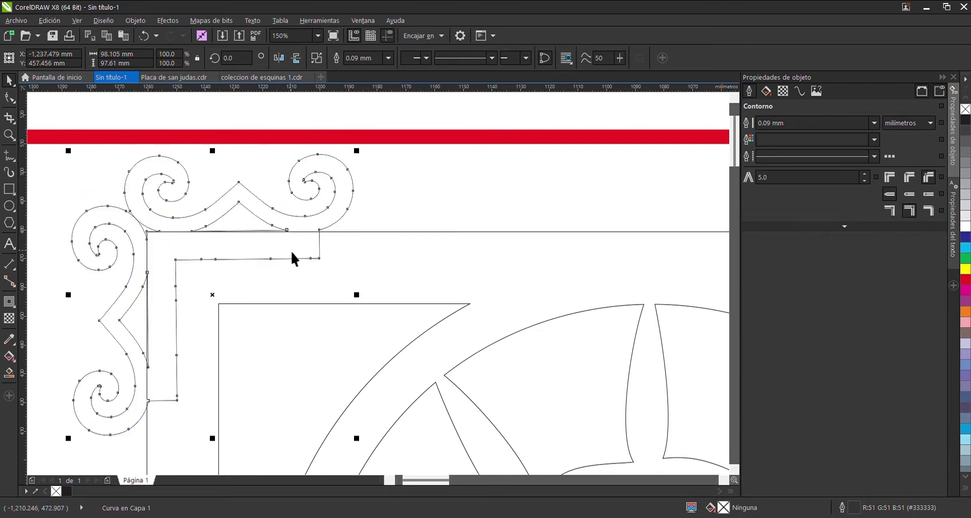
{"action": "scroll", "coordinate": [160, 303], "scroll_direction": "up", "scroll_amount": 2}
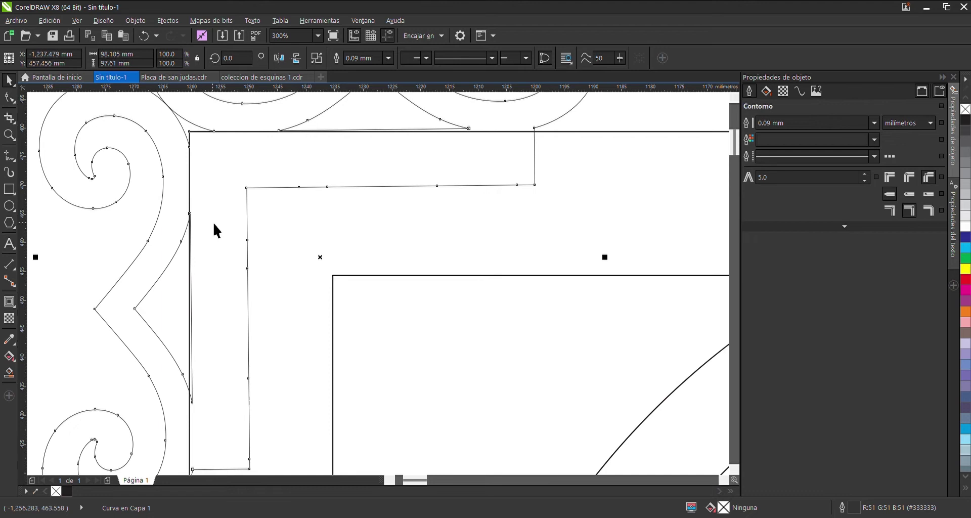
Step: Rotate the corner ornament slightly so it lines up with the frame corner
{"action": "left_click", "coordinate": [383, 177]}
{"action": "scroll", "coordinate": [438, 180], "scroll_direction": "down", "scroll_amount": 5}
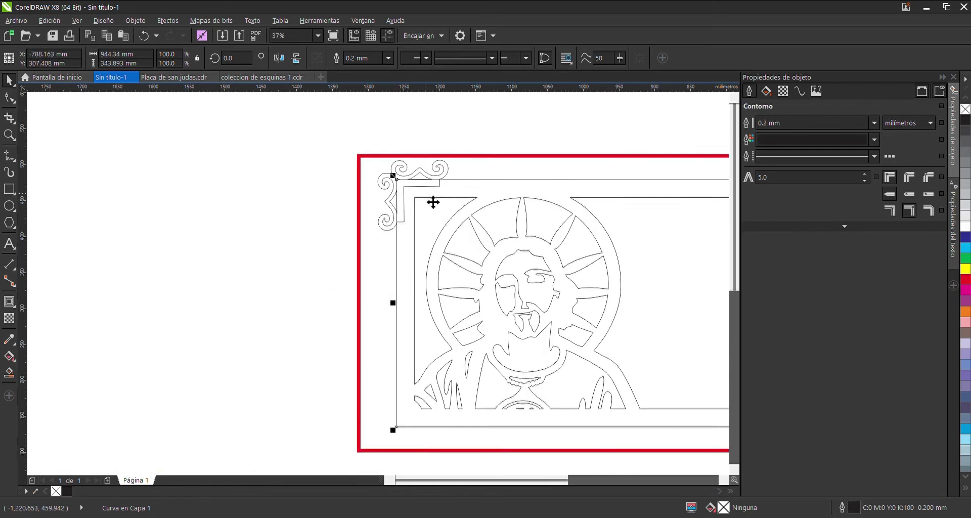
{"action": "left_click", "coordinate": [355, 174]}
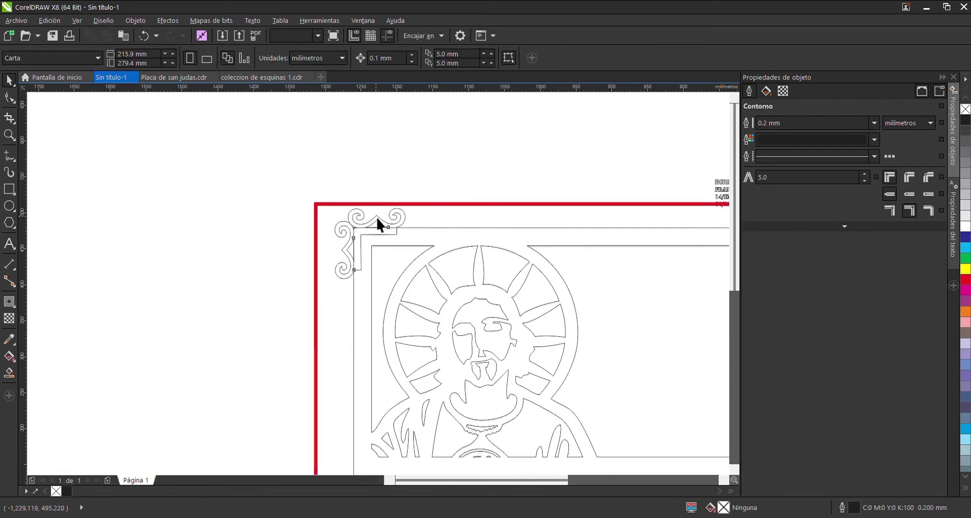
{"action": "left_click", "coordinate": [376, 222]}
{"action": "scroll", "coordinate": [358, 260], "scroll_direction": "up", "scroll_amount": 5}
{"action": "left_click_drag", "start_coordinate": [364, 349], "coordinate": [521, 284]}
{"action": "left_click_drag", "start_coordinate": [307, 351], "coordinate": [352, 369]}
{"action": "scroll", "coordinate": [328, 316], "scroll_direction": "down", "scroll_amount": 1}
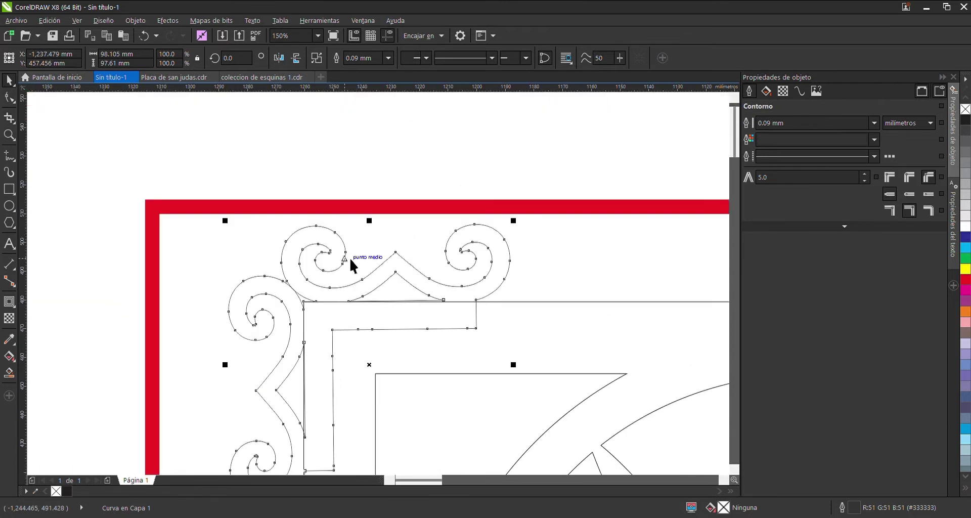
{"action": "left_click", "coordinate": [345, 254]}
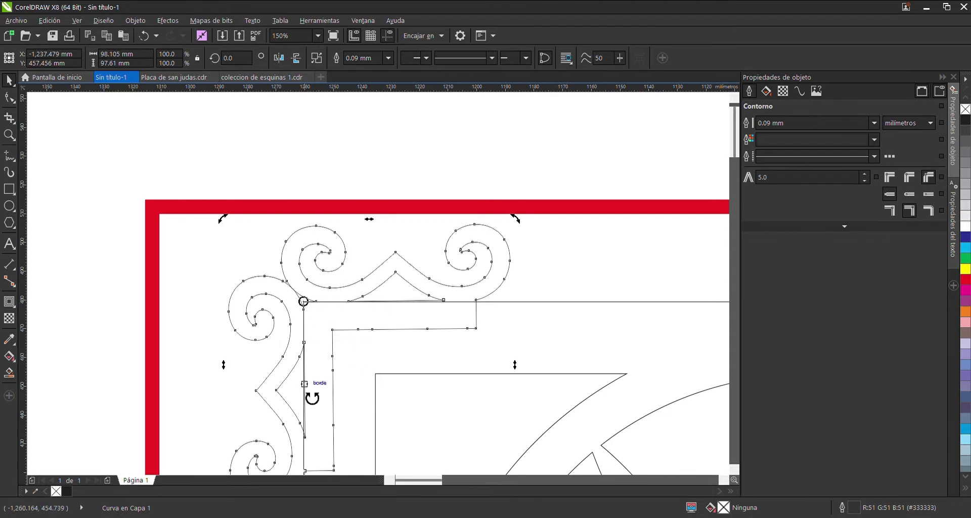
{"action": "scroll", "coordinate": [314, 413], "scroll_direction": "up", "scroll_amount": 1}
{"action": "scroll", "coordinate": [314, 415], "scroll_direction": "up", "scroll_amount": 3}
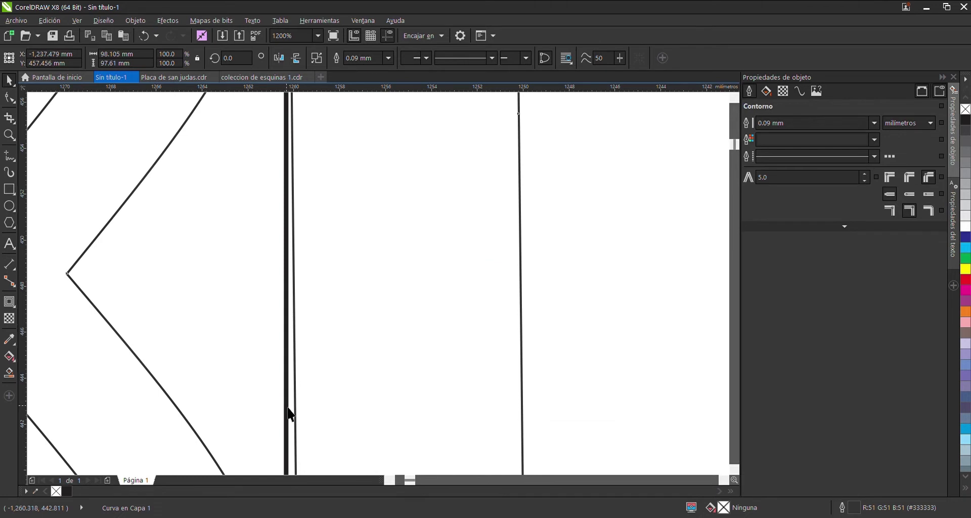
{"action": "left_click_drag", "start_coordinate": [294, 404], "coordinate": [293, 406]}
{"action": "scroll", "coordinate": [293, 406], "scroll_direction": "down", "scroll_amount": 3}
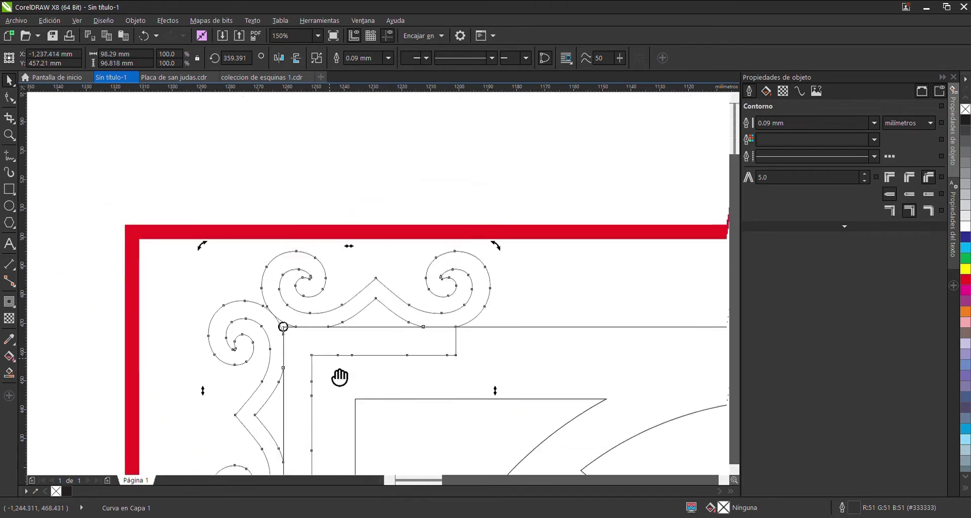
{"action": "left_click", "coordinate": [218, 235]}
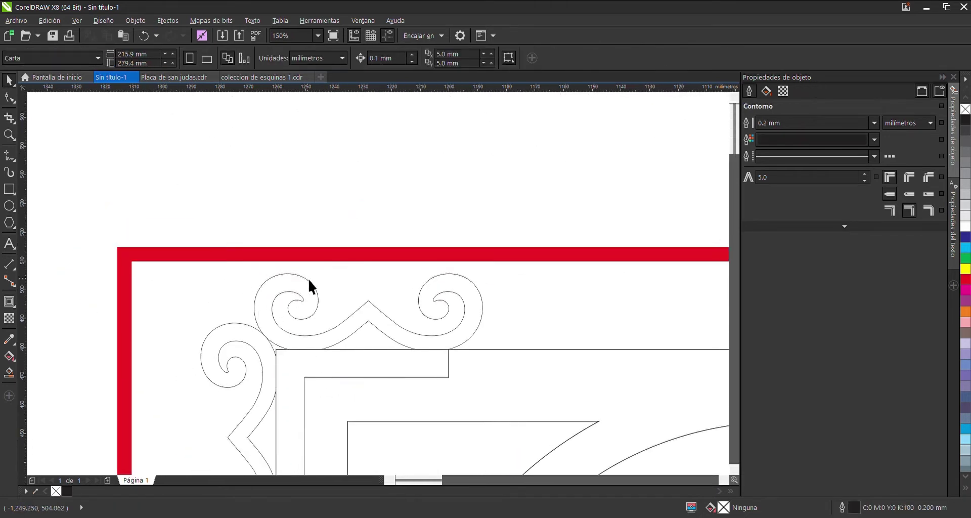
Step: Select the ornament curve on its own and bring the whole top-left corner into view
{"action": "scroll", "coordinate": [305, 294], "scroll_direction": "up", "scroll_amount": 3}
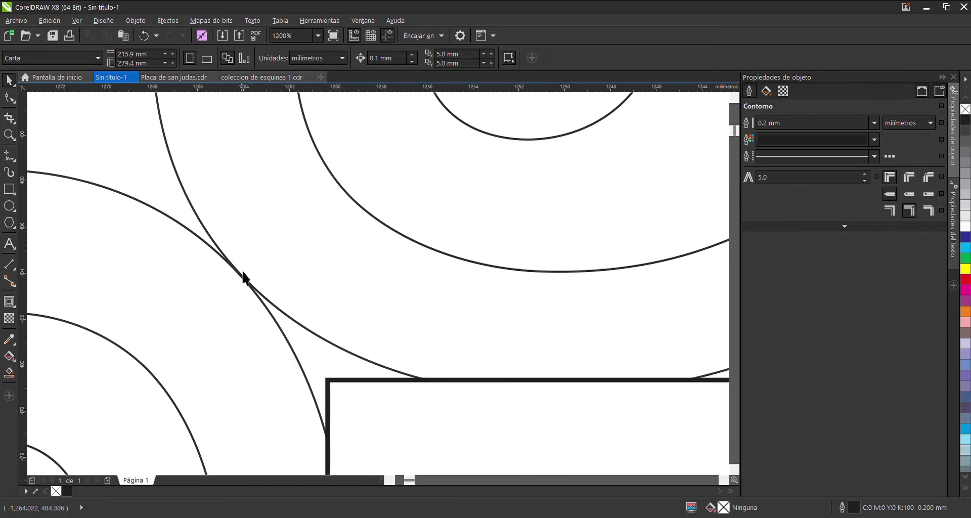
{"action": "scroll", "coordinate": [238, 281], "scroll_direction": "down", "scroll_amount": 2}
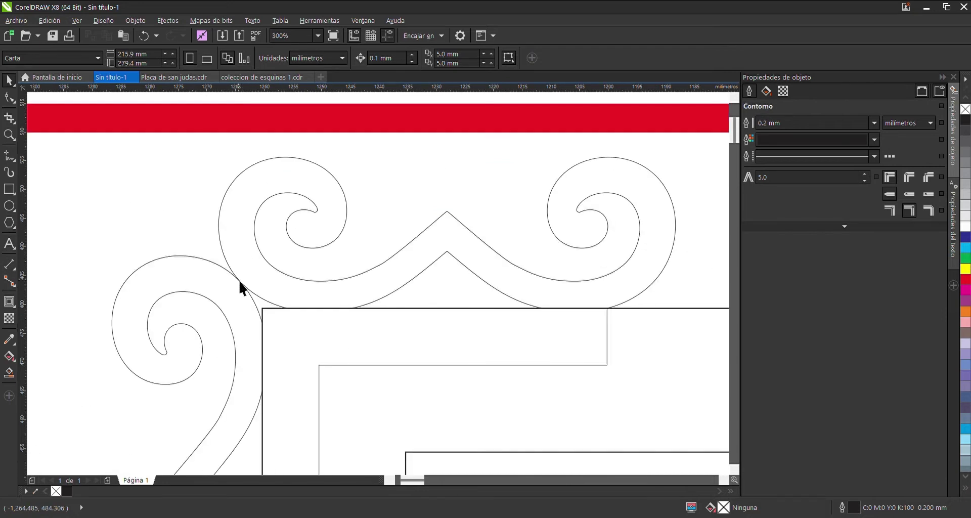
{"action": "left_click", "coordinate": [309, 248]}
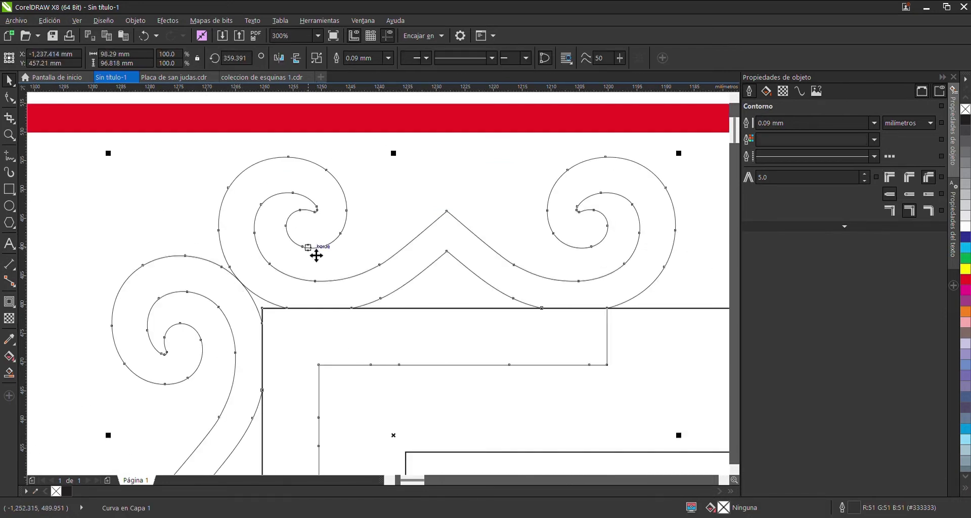
{"action": "scroll", "coordinate": [297, 256], "scroll_direction": "up", "scroll_amount": 3}
{"action": "left_click", "coordinate": [279, 171]}
{"action": "left_click", "coordinate": [625, 243]}
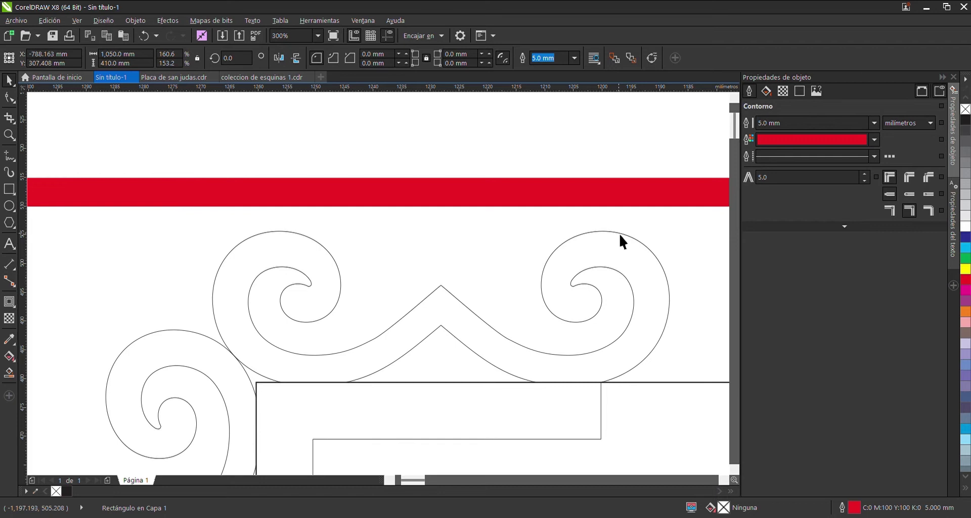
{"action": "left_click", "coordinate": [619, 233]}
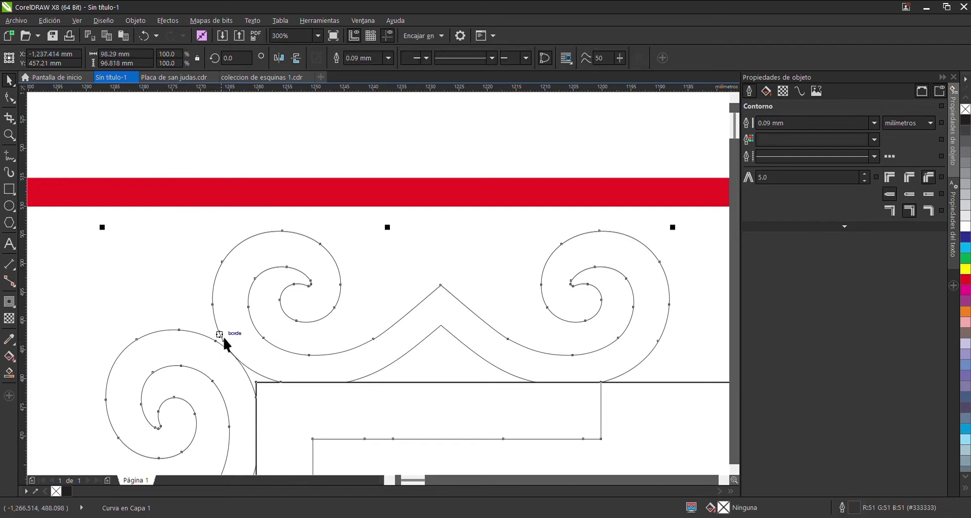
{"action": "scroll", "coordinate": [255, 377], "scroll_direction": "down", "scroll_amount": 3}
{"action": "scroll", "coordinate": [305, 249], "scroll_direction": "down", "scroll_amount": 2}
{"action": "left_click_drag", "start_coordinate": [322, 323], "coordinate": [336, 287]}
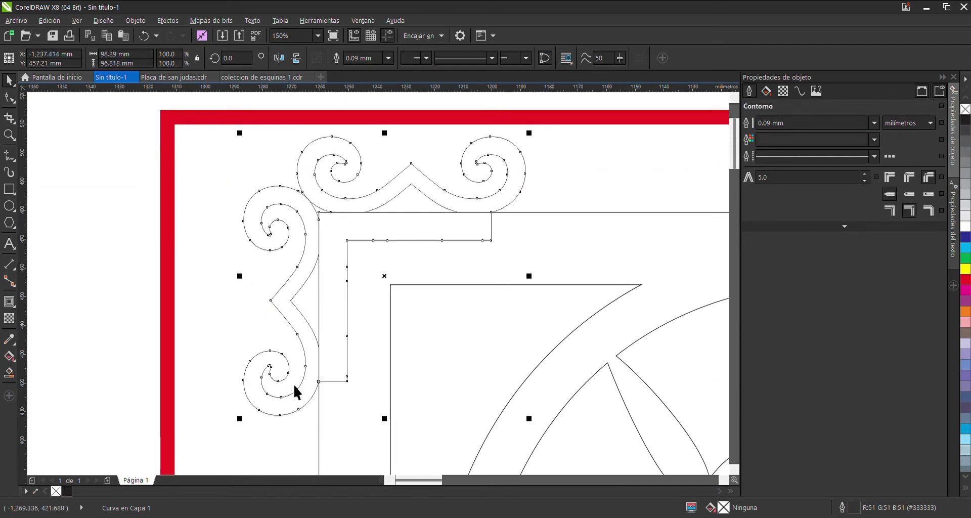
Step: Try adding a contour around the scroll ornament, then remove it
{"action": "left_click", "coordinate": [16, 302]}
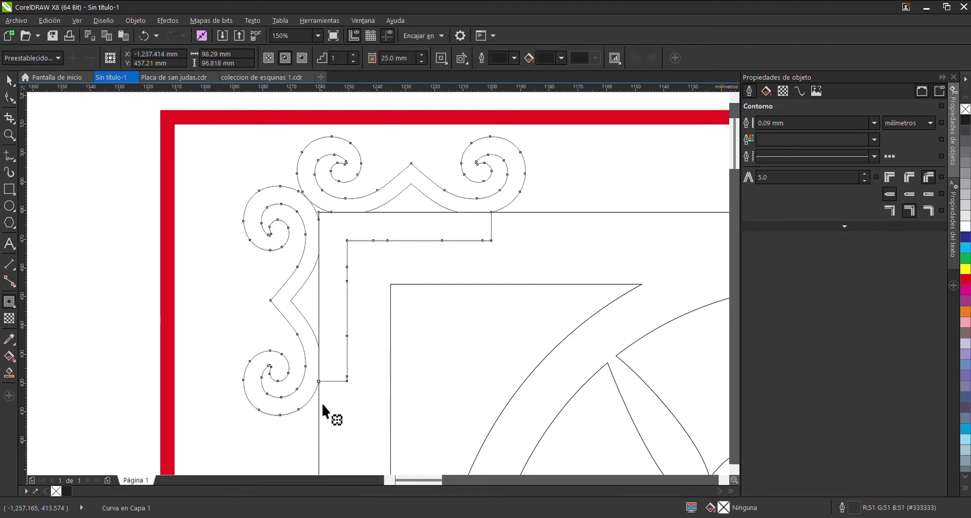
{"action": "left_click_drag", "start_coordinate": [288, 412], "coordinate": [296, 417]}
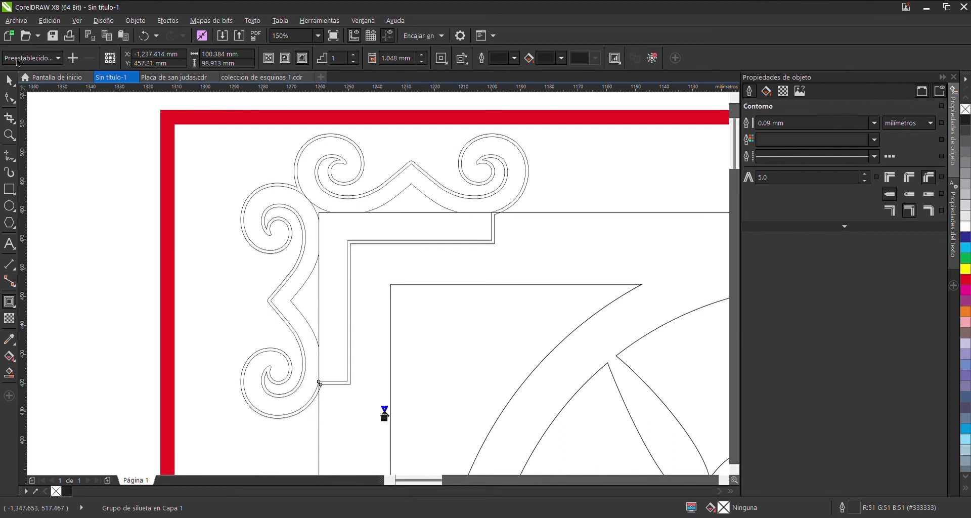
{"action": "left_click", "coordinate": [9, 82]}
{"action": "scroll", "coordinate": [362, 145], "scroll_direction": "up", "scroll_amount": 2}
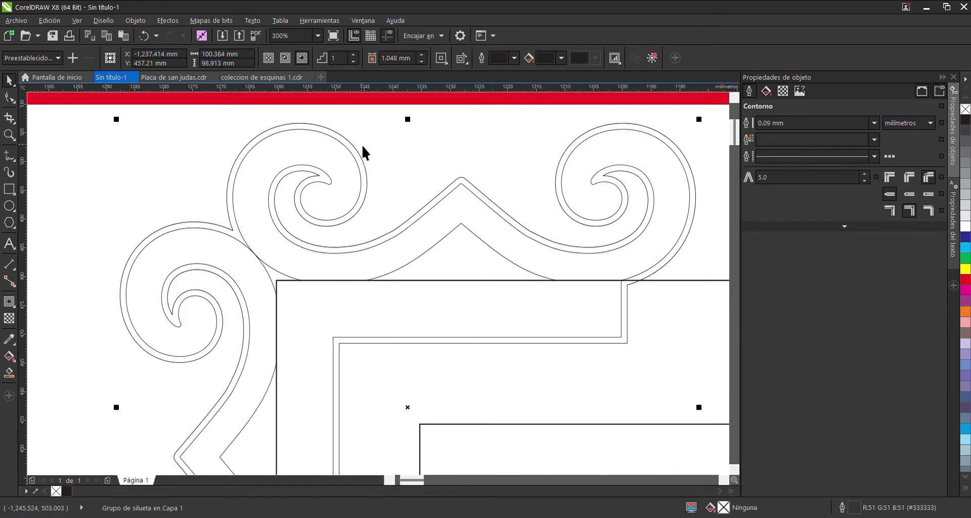
{"action": "scroll", "coordinate": [371, 168], "scroll_direction": "down", "scroll_amount": 2}
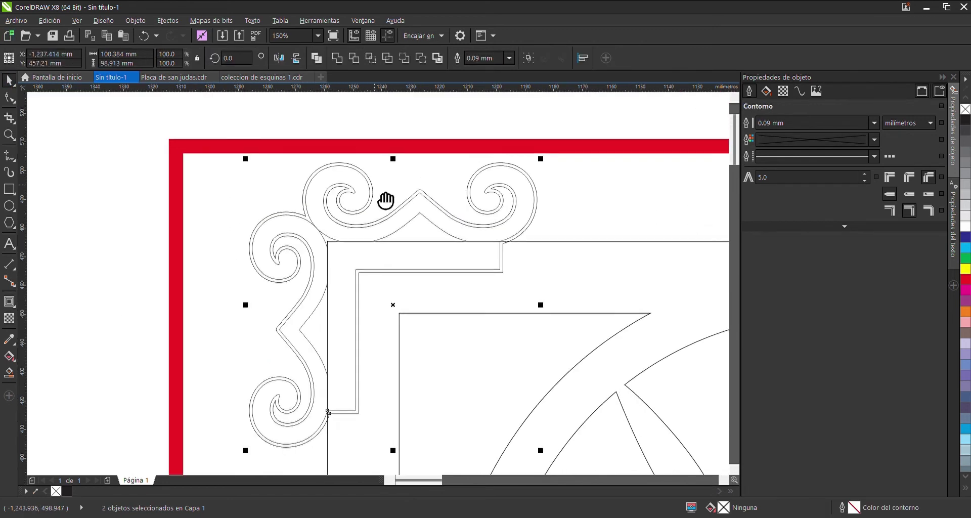
{"action": "left_click", "coordinate": [362, 136]}
{"action": "left_click", "coordinate": [361, 192]}
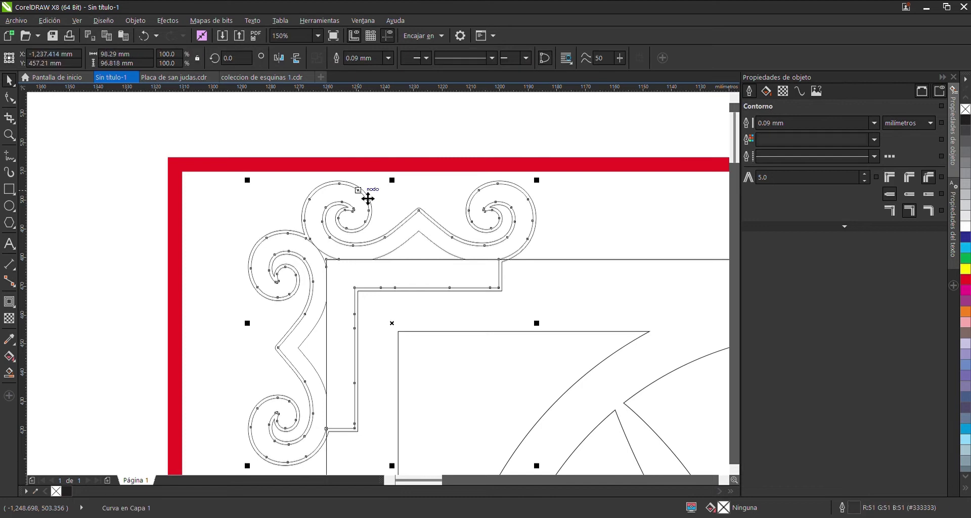
{"action": "key", "text": "Delete"}
Step: Enlarge the ornament to 103.5% and shift it slightly to the right
{"action": "scroll", "coordinate": [357, 192], "scroll_direction": "down", "scroll_amount": 2}
{"action": "left_click_drag", "start_coordinate": [182, 126], "coordinate": [450, 327]}
{"action": "left_click", "coordinate": [306, 235]}
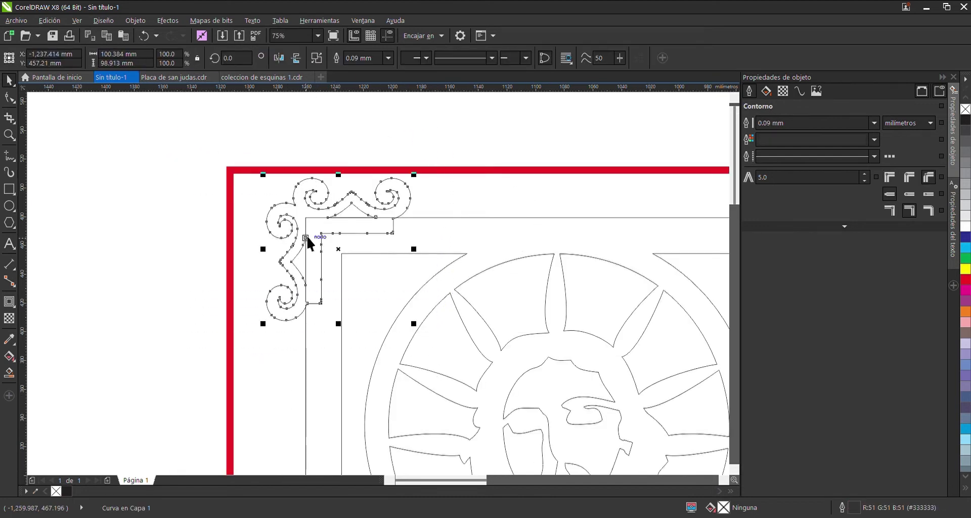
{"action": "scroll", "coordinate": [307, 235], "scroll_direction": "up", "scroll_amount": 4}
{"action": "scroll", "coordinate": [410, 232], "scroll_direction": "down", "scroll_amount": 10}
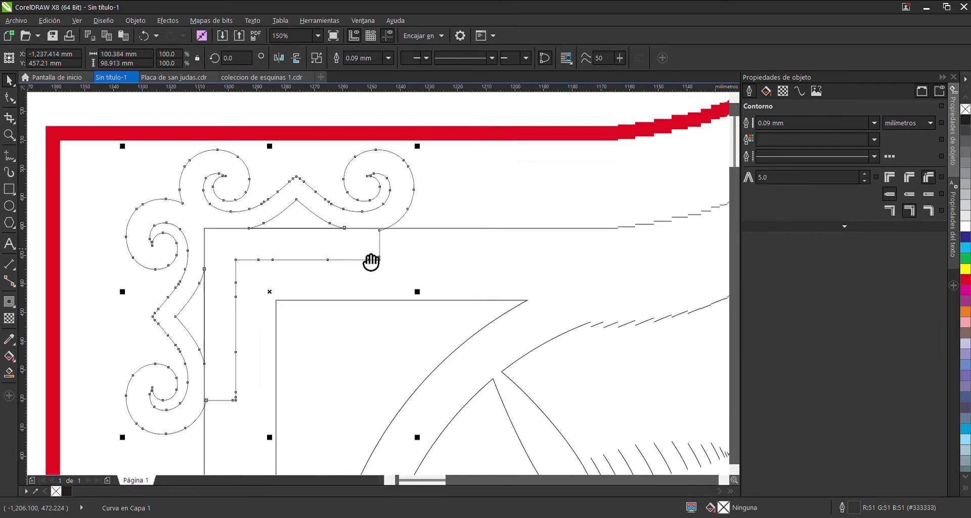
{"action": "scroll", "coordinate": [173, 202], "scroll_direction": "up", "scroll_amount": 4}
{"action": "mouse_move", "coordinate": [160, 188]}
{"action": "left_mouse_down"}
{"action": "mouse_move", "coordinate": [143, 180]}
{"action": "mouse_move", "coordinate": [147, 188]}
{"action": "left_mouse_up"}
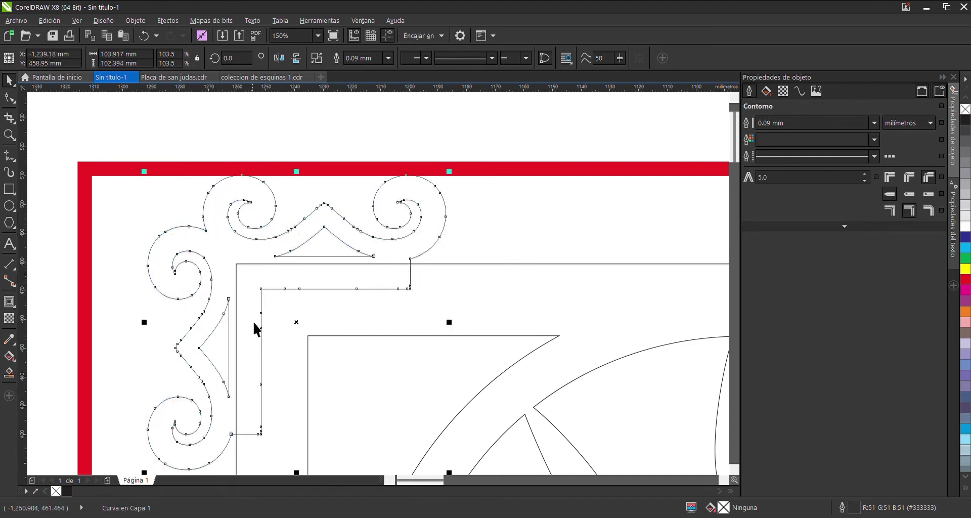
{"action": "left_click_drag", "start_coordinate": [228, 335], "coordinate": [332, 268]}
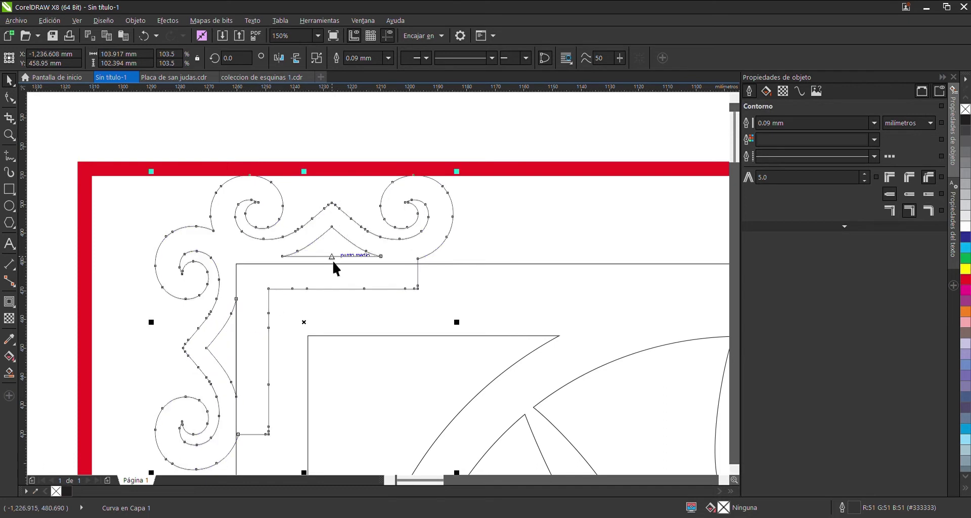
{"action": "key", "text": "Escape"}
Step: Try enlarging the ornament to about 159%, then undo the oversized scaling
{"action": "left_click", "coordinate": [333, 258]}
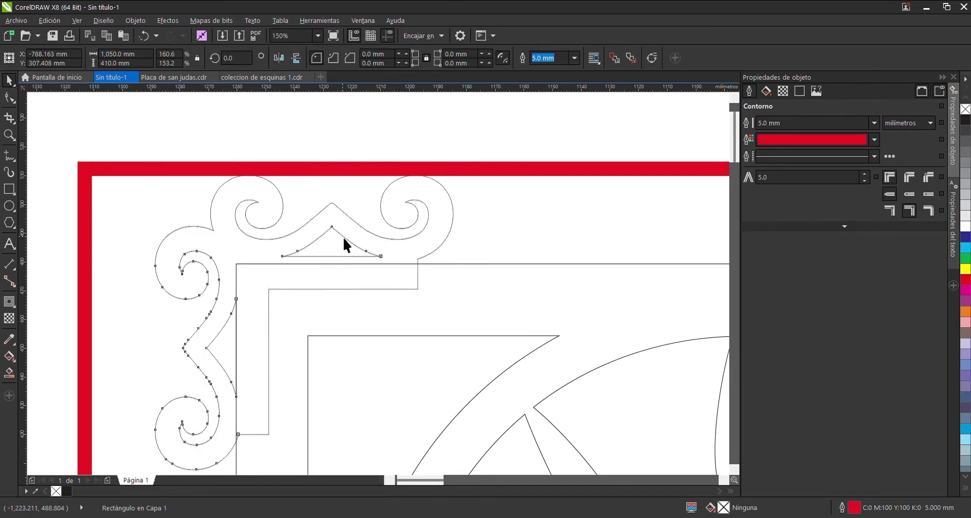
{"action": "left_click", "coordinate": [337, 255]}
{"action": "scroll", "coordinate": [338, 266], "scroll_direction": "down", "scroll_amount": 2}
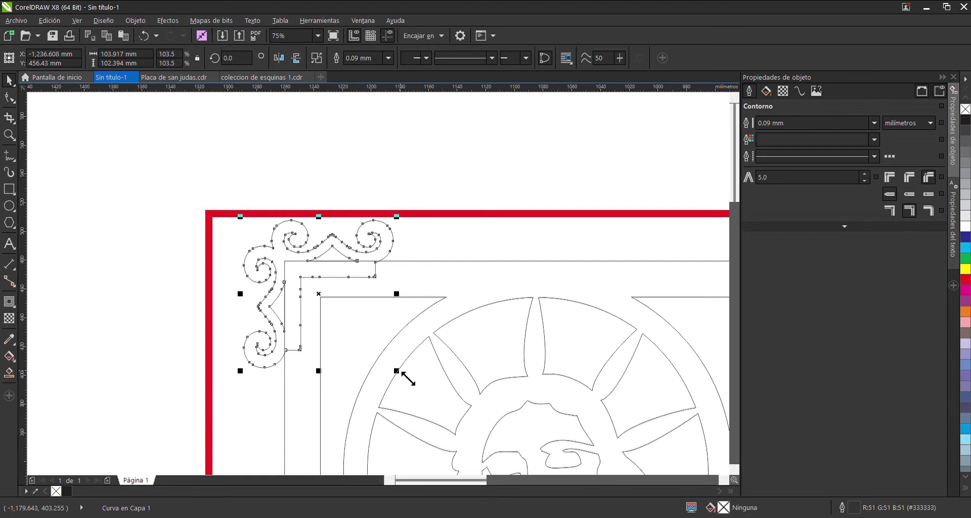
{"action": "left_click_drag", "start_coordinate": [243, 219], "coordinate": [102, 131]}
{"action": "key", "text": "ctrl+z"}
Step: Scale the ornament to 107.5%, snap it onto the frame line, and nudge it down
{"action": "mouse_move", "coordinate": [406, 377]}
{"action": "left_mouse_down"}
{"action": "mouse_move", "coordinate": [473, 444]}
{"action": "mouse_move", "coordinate": [505, 459]}
{"action": "mouse_move", "coordinate": [409, 362]}
{"action": "mouse_move", "coordinate": [432, 392]}
{"action": "mouse_move", "coordinate": [419, 379]}
{"action": "left_mouse_up"}
{"action": "scroll", "coordinate": [297, 279], "scroll_direction": "up", "scroll_amount": 4}
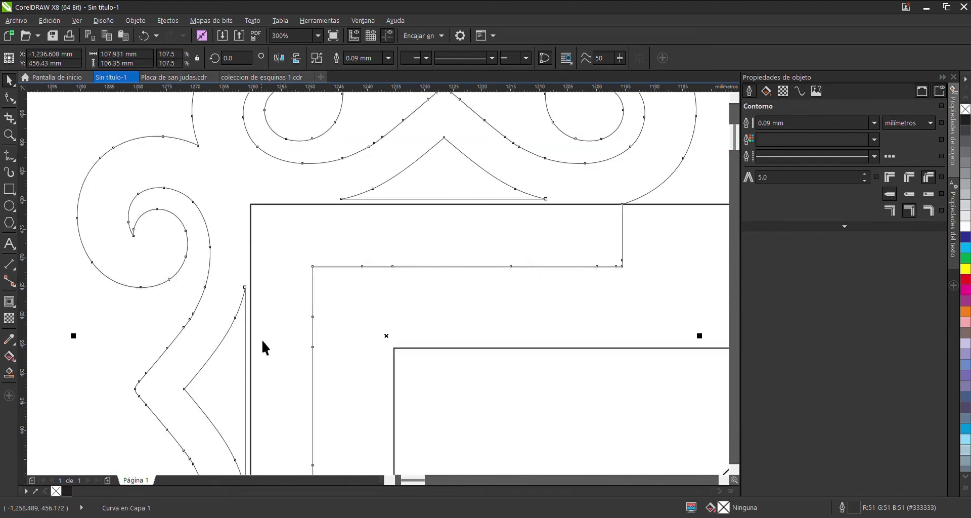
{"action": "left_click_drag", "start_coordinate": [252, 358], "coordinate": [258, 358]}
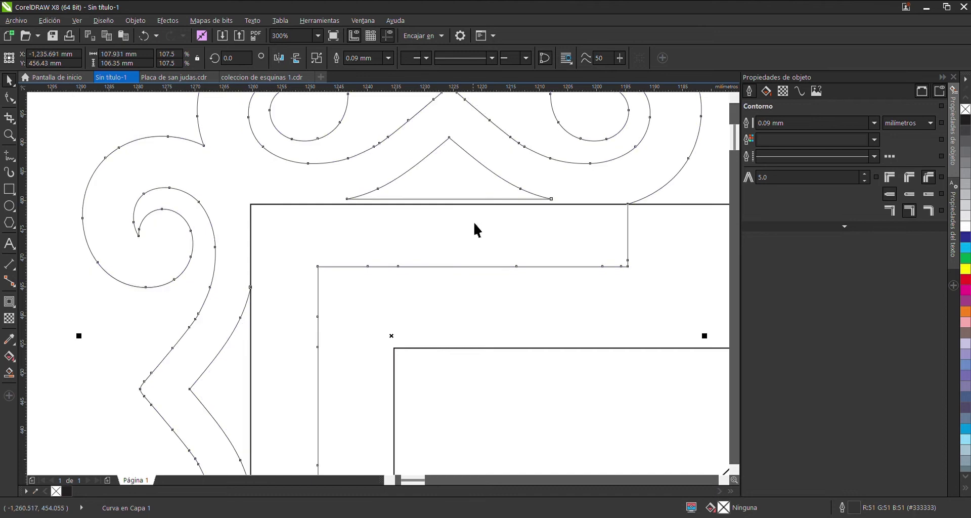
{"action": "left_click", "coordinate": [470, 203]}
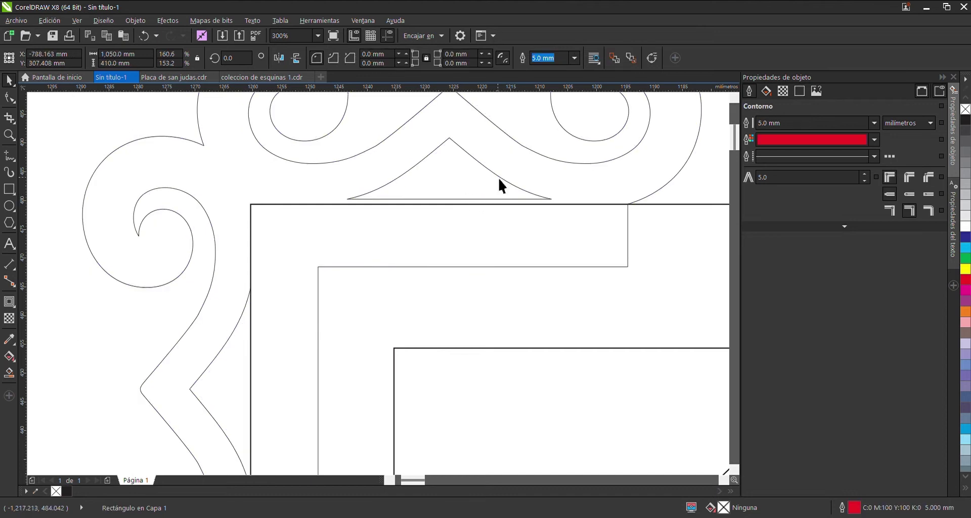
{"action": "left_click", "coordinate": [493, 198]}
{"action": "left_click_drag", "start_coordinate": [495, 208], "coordinate": [485, 213]}
{"action": "scroll", "coordinate": [485, 213], "scroll_direction": "down", "scroll_amount": 4}
{"action": "scroll", "coordinate": [136, 189], "scroll_direction": "down", "scroll_amount": 4}
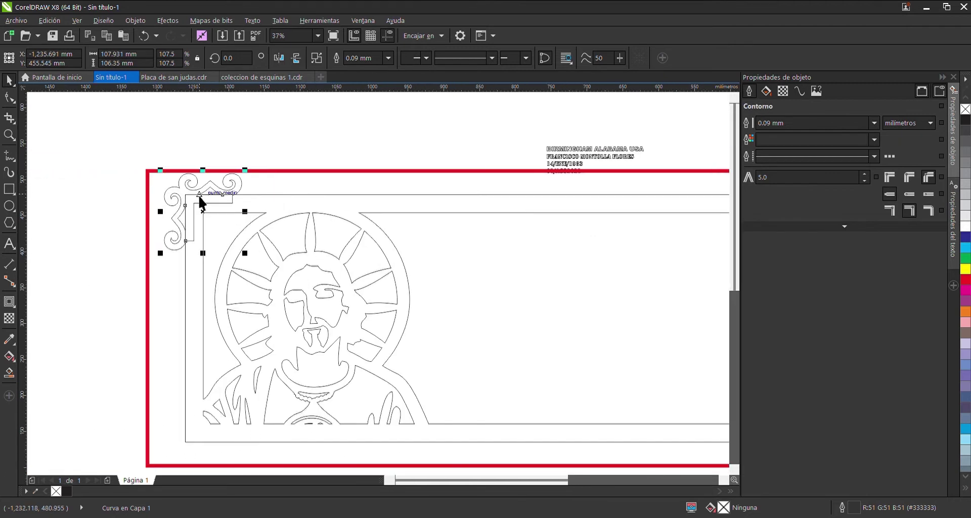
Step: Place a rotated copy of the ornament in the top-right corner, snapped against the frame
{"action": "left_click_drag", "start_coordinate": [118, 179], "coordinate": [405, 201]}
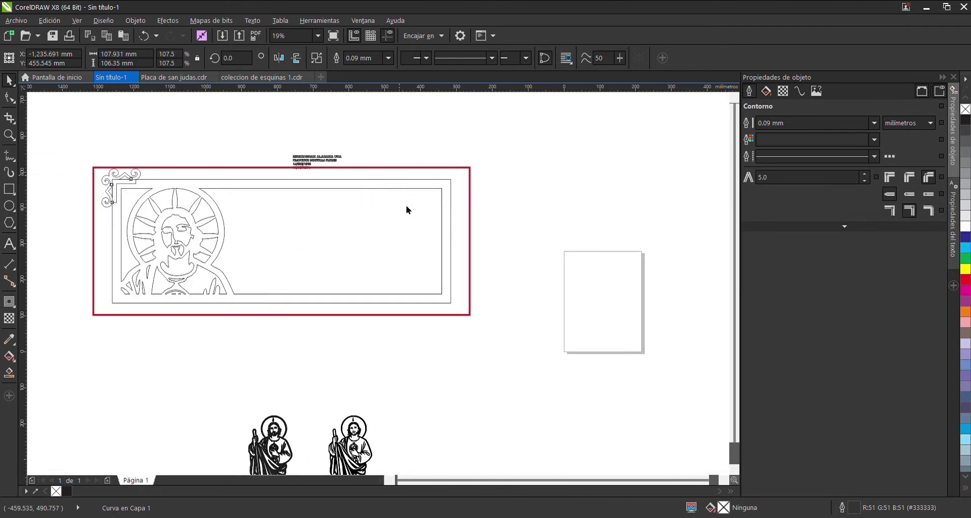
{"action": "left_click", "coordinate": [279, 57]}
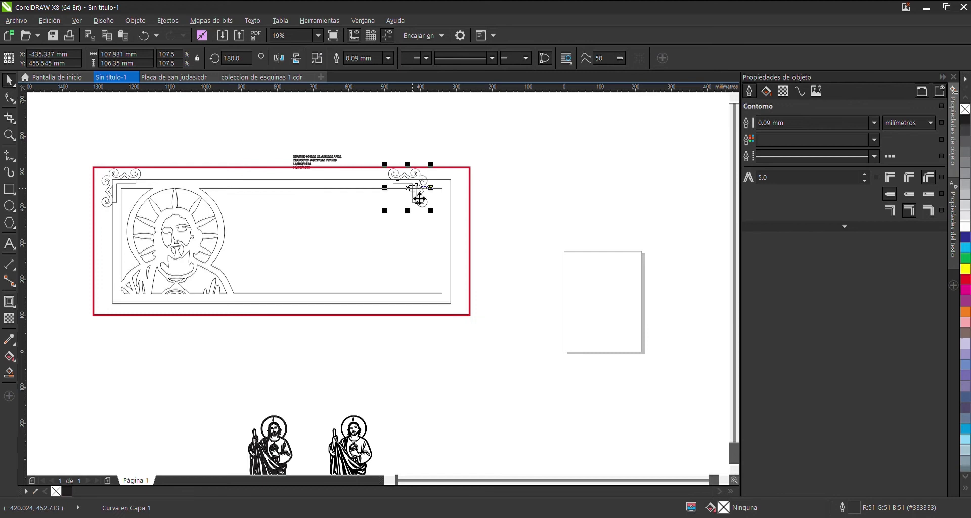
{"action": "scroll", "coordinate": [423, 194], "scroll_direction": "up", "scroll_amount": 2}
{"action": "left_click_drag", "start_coordinate": [424, 198], "coordinate": [499, 218]}
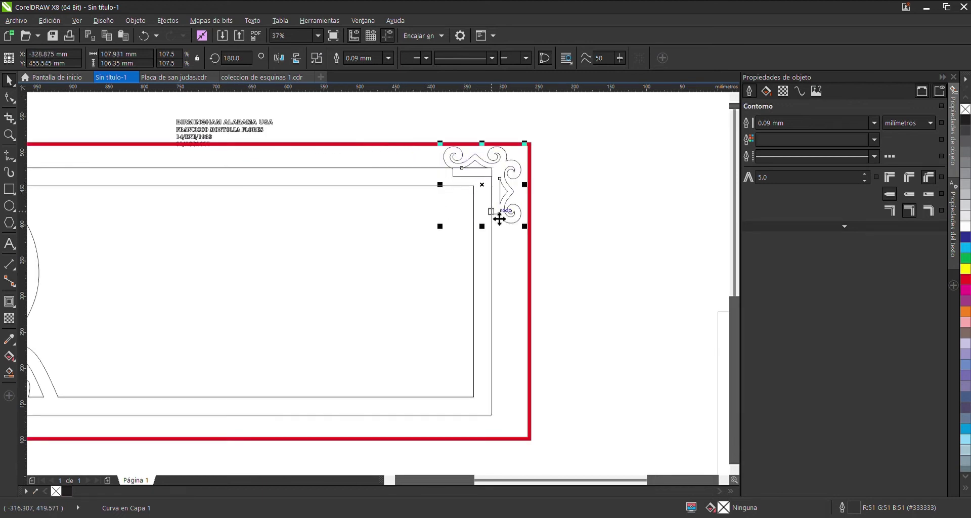
{"action": "scroll", "coordinate": [499, 218], "scroll_direction": "up", "scroll_amount": 4}
{"action": "left_click_drag", "start_coordinate": [533, 182], "coordinate": [498, 178]}
{"action": "scroll", "coordinate": [481, 210], "scroll_direction": "down", "scroll_amount": 4}
Step: Mirror the ornaments vertically for the bottom corners and align them with the frame
{"action": "scroll", "coordinate": [412, 217], "scroll_direction": "left", "scroll_amount": 3}
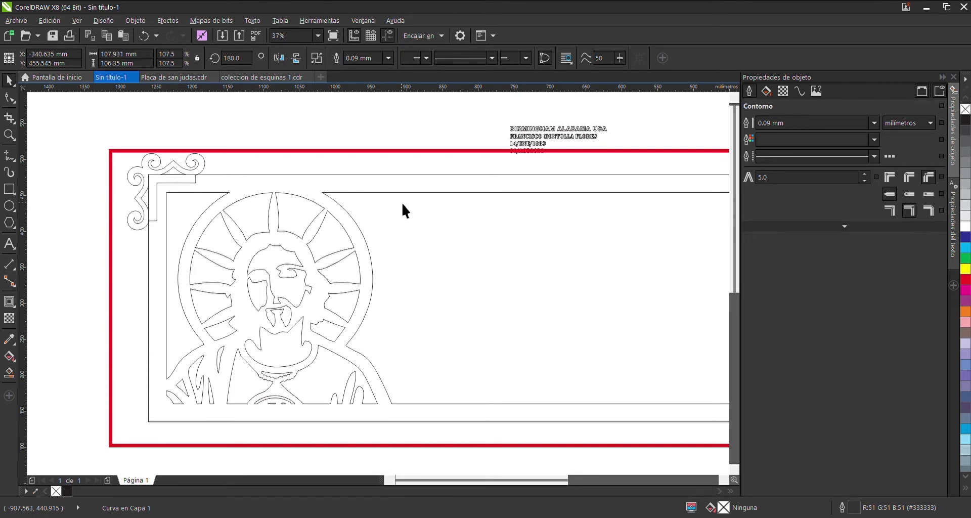
{"action": "scroll", "coordinate": [402, 203], "scroll_direction": "down", "scroll_amount": 2}
{"action": "left_click_drag", "start_coordinate": [180, 174], "coordinate": [269, 313]}
{"action": "left_click", "coordinate": [295, 59]}
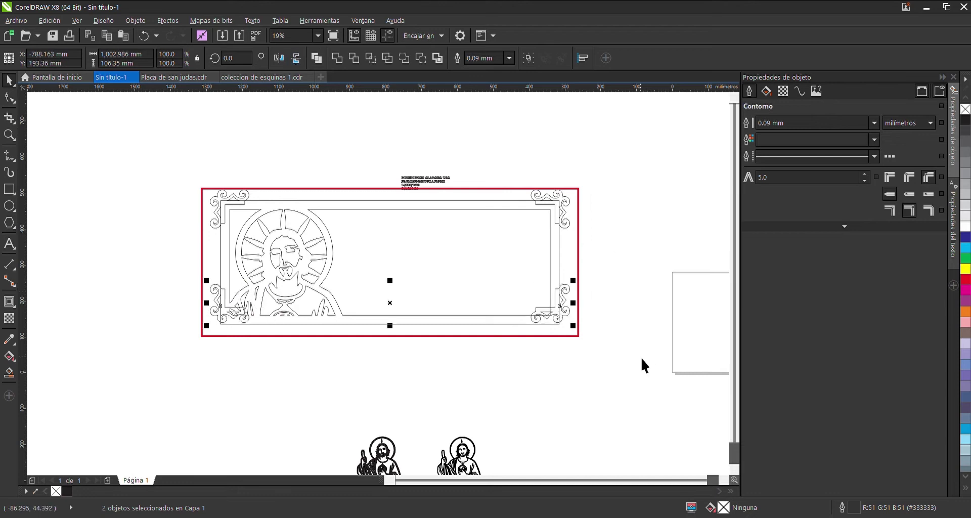
{"action": "scroll", "coordinate": [562, 311], "scroll_direction": "up", "scroll_amount": 2}
{"action": "left_click_drag", "start_coordinate": [565, 323], "coordinate": [548, 344]}
{"action": "scroll", "coordinate": [556, 359], "scroll_direction": "up", "scroll_amount": 2}
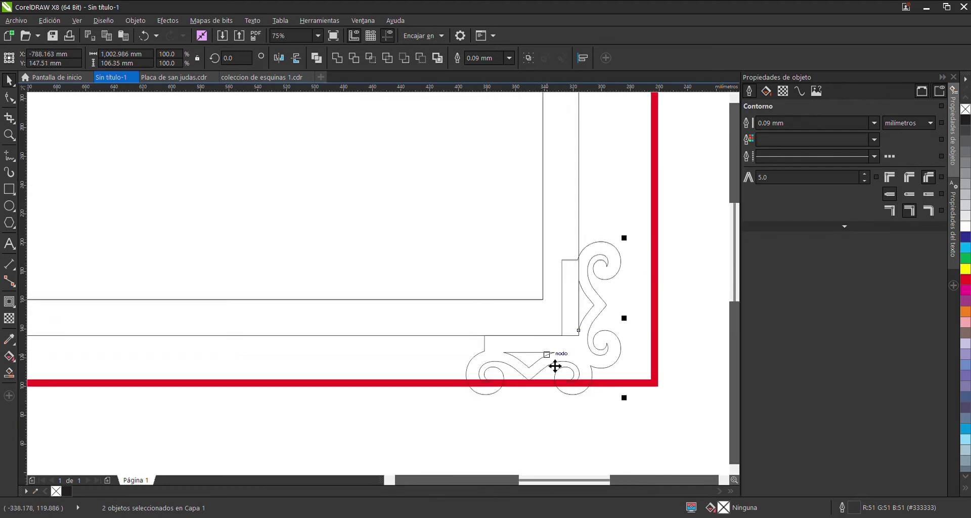
{"action": "left_click_drag", "start_coordinate": [548, 351], "coordinate": [536, 337]}
{"action": "scroll", "coordinate": [541, 341], "scroll_direction": "down", "scroll_amount": 2}
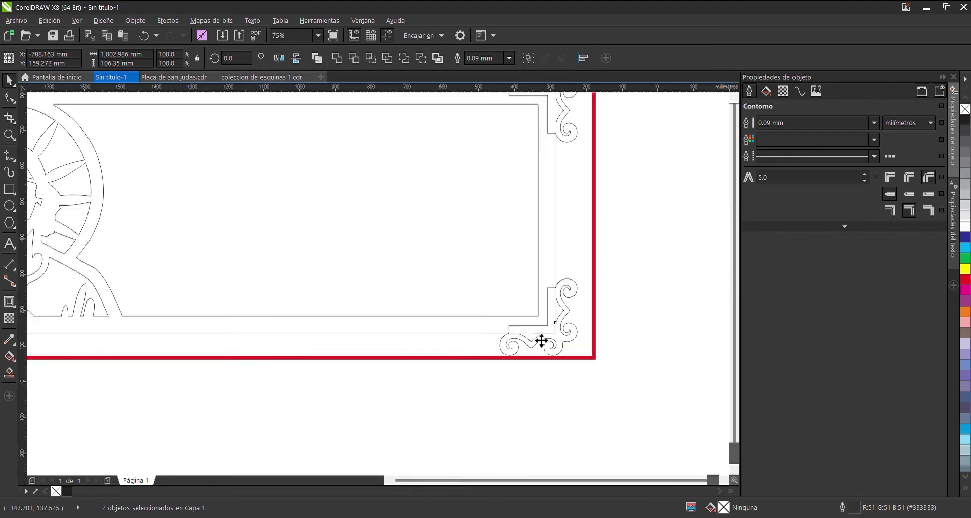
{"action": "scroll", "coordinate": [541, 341], "scroll_direction": "down", "scroll_amount": 4}
Step: Weld the four corner ornaments and the frame into one outline
{"action": "left_click_drag", "start_coordinate": [194, 201], "coordinate": [285, 275]}
{"action": "left_click_drag", "start_coordinate": [632, 279], "coordinate": [545, 188]}
{"action": "left_click", "coordinate": [547, 238], "text": "shift"}
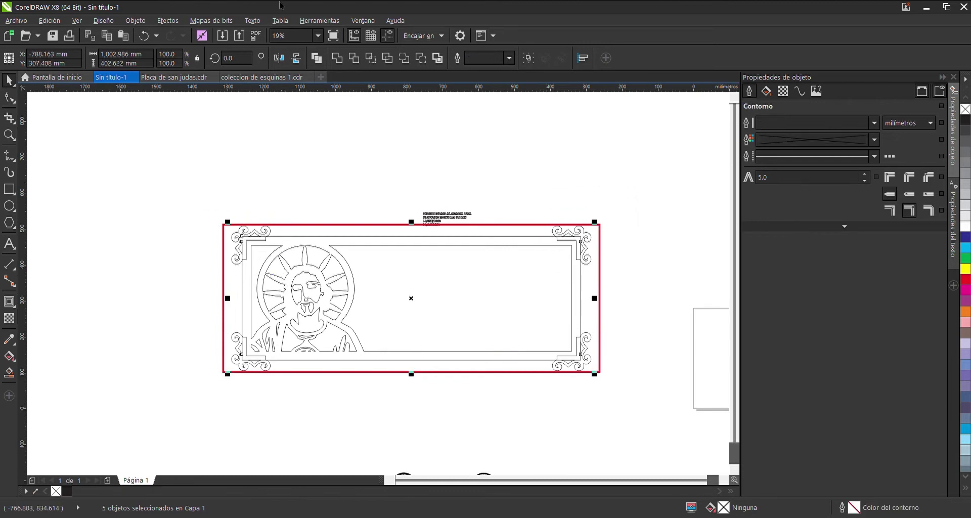
{"action": "left_click", "coordinate": [336, 58]}
{"action": "left_click", "coordinate": [314, 211]}
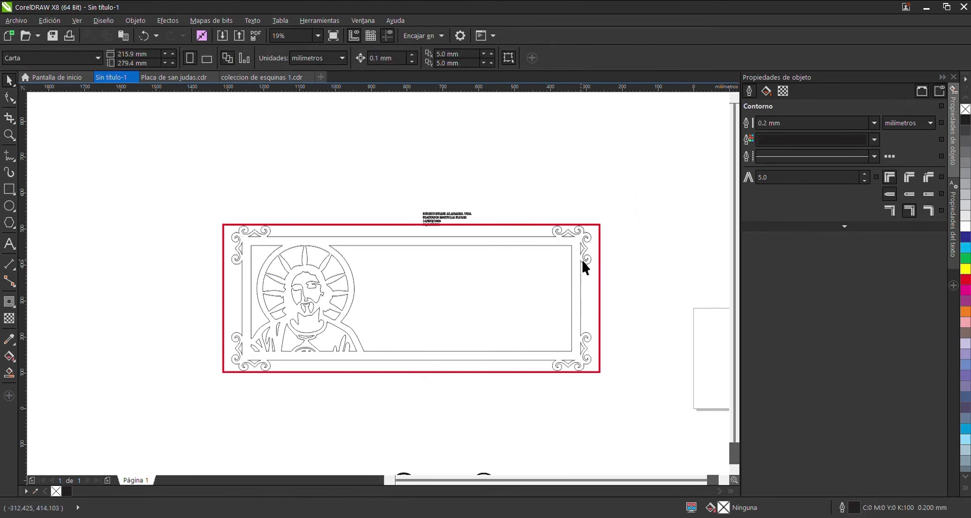
Step: Move the stencil text block up and to the left
{"action": "scroll", "coordinate": [449, 237], "scroll_direction": "up", "scroll_amount": 2}
{"action": "left_click_drag", "start_coordinate": [436, 208], "coordinate": [335, 165]}
{"action": "scroll", "coordinate": [403, 175], "scroll_direction": "up", "scroll_amount": 6}
{"action": "left_click_drag", "start_coordinate": [518, 371], "coordinate": [322, 210]}
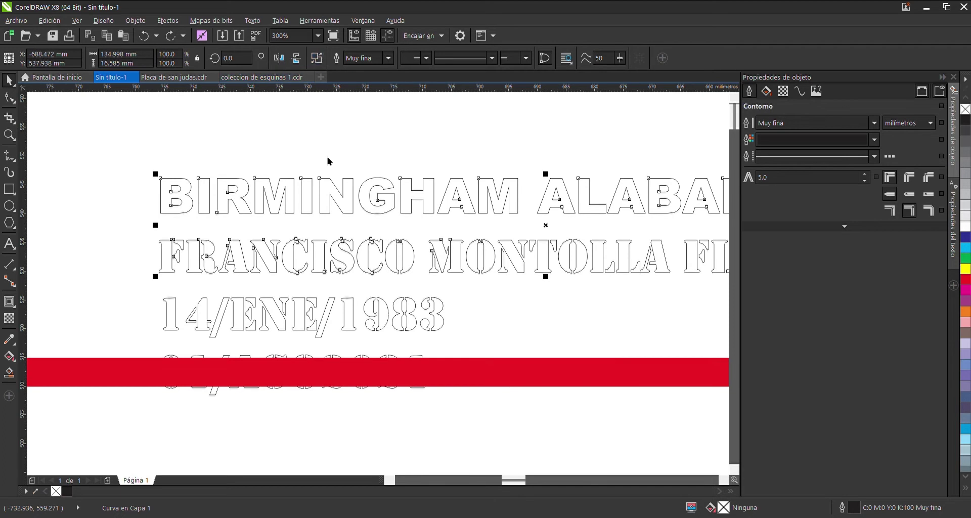
Step: Break the text apart, combine the location and name lines into single curves, and raise them
{"action": "key", "text": "ctrl+k"}
{"action": "scroll", "coordinate": [324, 208], "scroll_direction": "down", "scroll_amount": 2}
{"action": "left_click_drag", "start_coordinate": [213, 169], "coordinate": [641, 220]}
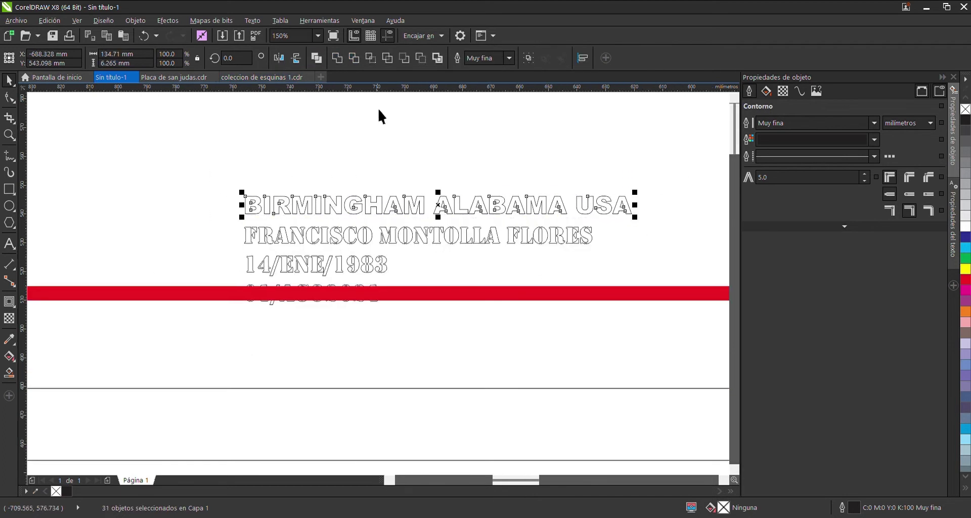
{"action": "left_click", "coordinate": [316, 58]}
{"action": "left_click_drag", "start_coordinate": [212, 215], "coordinate": [625, 256]}
{"action": "left_click", "coordinate": [316, 58]}
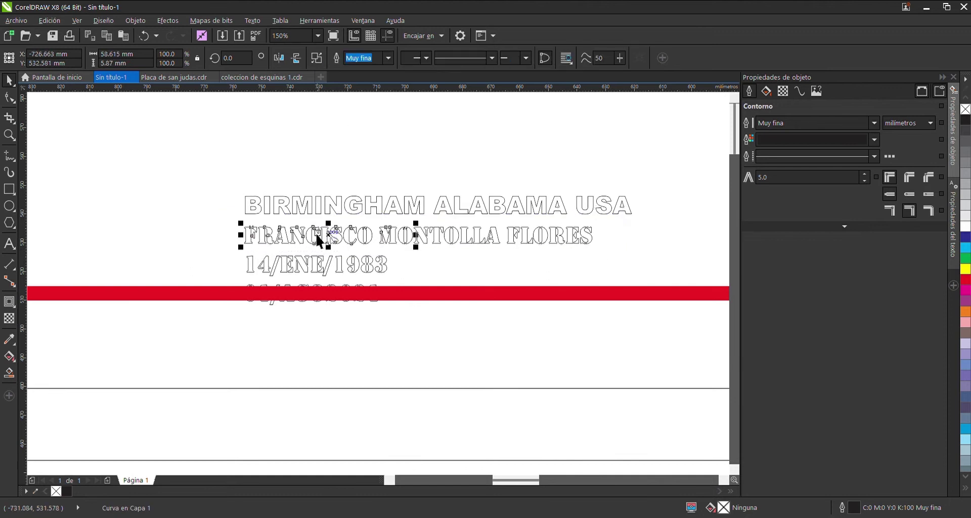
{"action": "left_click_drag", "start_coordinate": [271, 208], "coordinate": [270, 140]}
{"action": "left_click_drag", "start_coordinate": [275, 235], "coordinate": [286, 168]}
Step: Combine both date lines into one curve, then undo the move and the earlier combines
{"action": "left_click_drag", "start_coordinate": [200, 219], "coordinate": [408, 372]}
{"action": "left_click", "coordinate": [297, 59]}
{"action": "mouse_move", "coordinate": [331, 278]}
{"action": "left_mouse_down"}
{"action": "mouse_move", "coordinate": [346, 265]}
{"action": "mouse_move", "coordinate": [339, 268]}
{"action": "left_mouse_up"}
{"action": "key", "text": "ctrl+z"}
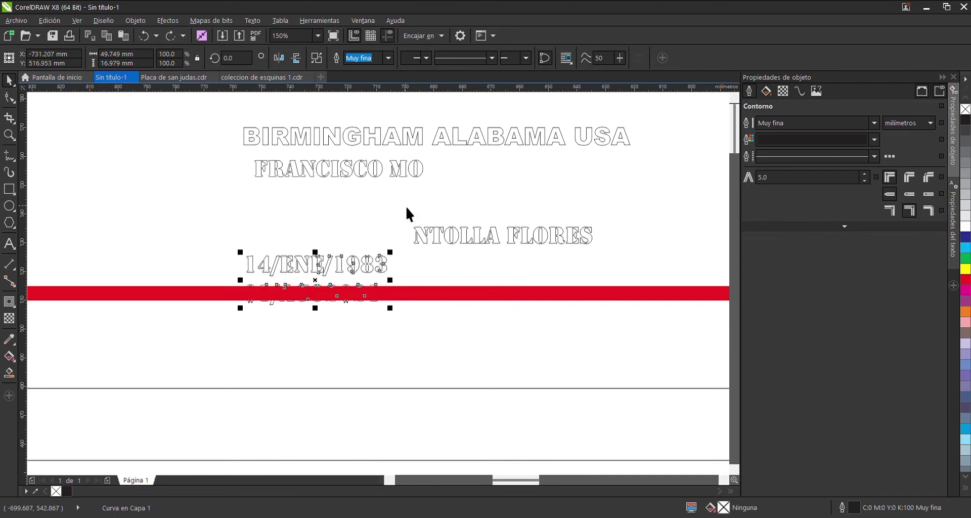
{"action": "key", "text": "ctrl+z"}
{"action": "key", "text": "ctrl+z"}
{"action": "key", "text": "ctrl+z"}
Step: Re-break the name into letters and move the location line to the top, name below
{"action": "left_click", "coordinate": [434, 239]}
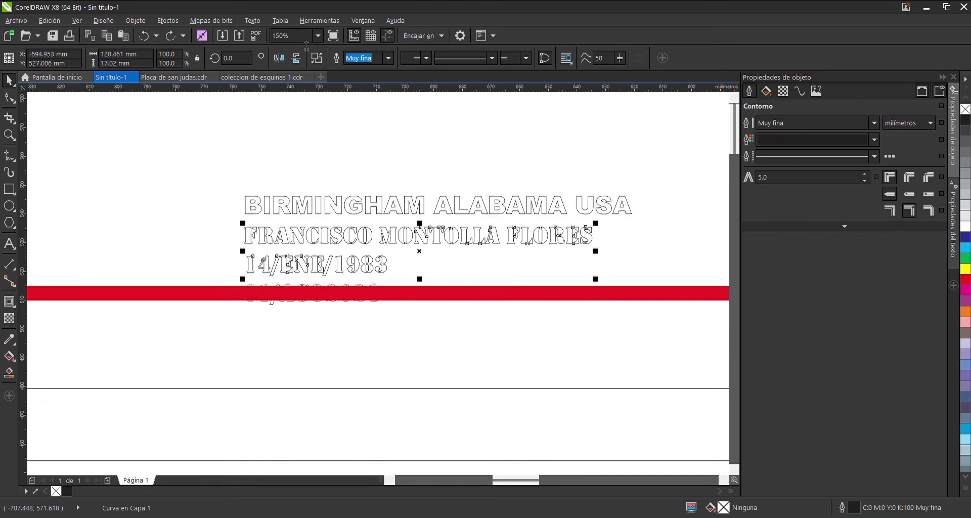
{"action": "left_click", "coordinate": [316, 58]}
{"action": "left_click_drag", "start_coordinate": [192, 213], "coordinate": [575, 245]}
{"action": "left_click", "coordinate": [339, 205]}
{"action": "left_click_drag", "start_coordinate": [339, 206], "coordinate": [351, 114]}
{"action": "left_click_drag", "start_coordinate": [393, 232], "coordinate": [392, 147]}
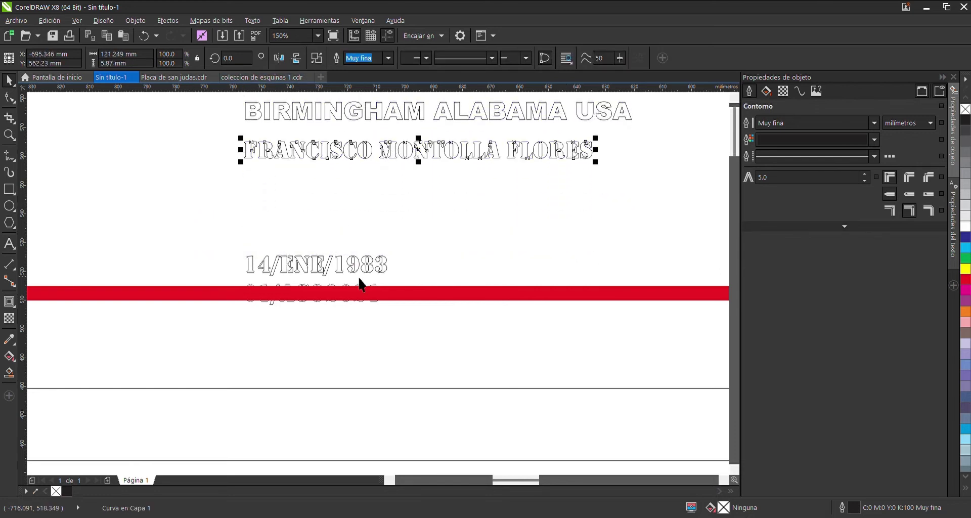
Step: Combine the 14/ENE/1983 line and place BIRMINGHAM ALABAMA USA just below the red border
{"action": "left_click_drag", "start_coordinate": [219, 228], "coordinate": [457, 309]}
{"action": "left_click", "coordinate": [316, 58]}
{"action": "scroll", "coordinate": [325, 234], "scroll_direction": "down", "scroll_amount": 4}
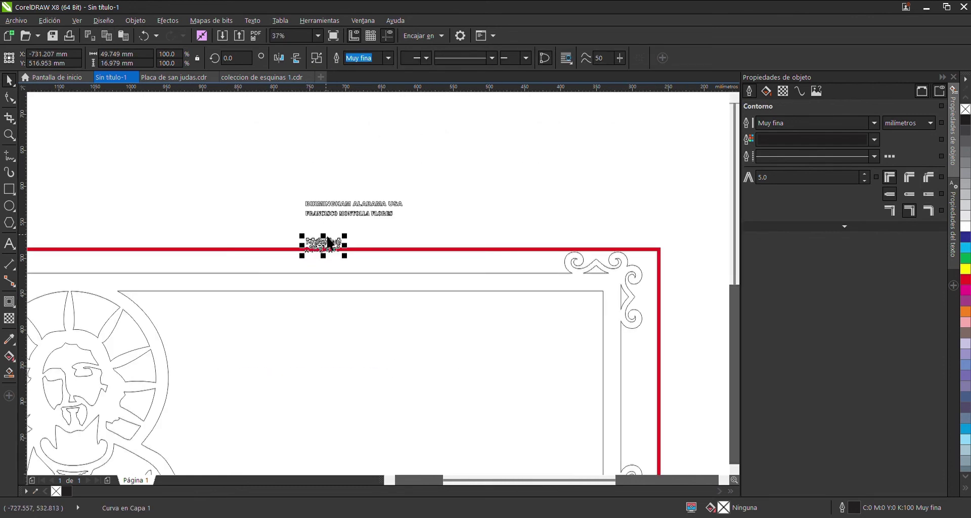
{"action": "left_click_drag", "start_coordinate": [331, 245], "coordinate": [518, 192]}
{"action": "left_click_drag", "start_coordinate": [384, 204], "coordinate": [271, 263]}
{"action": "scroll", "coordinate": [271, 263], "scroll_direction": "left", "scroll_amount": 4}
{"action": "scroll", "coordinate": [271, 262], "scroll_direction": "down", "scroll_amount": 1}
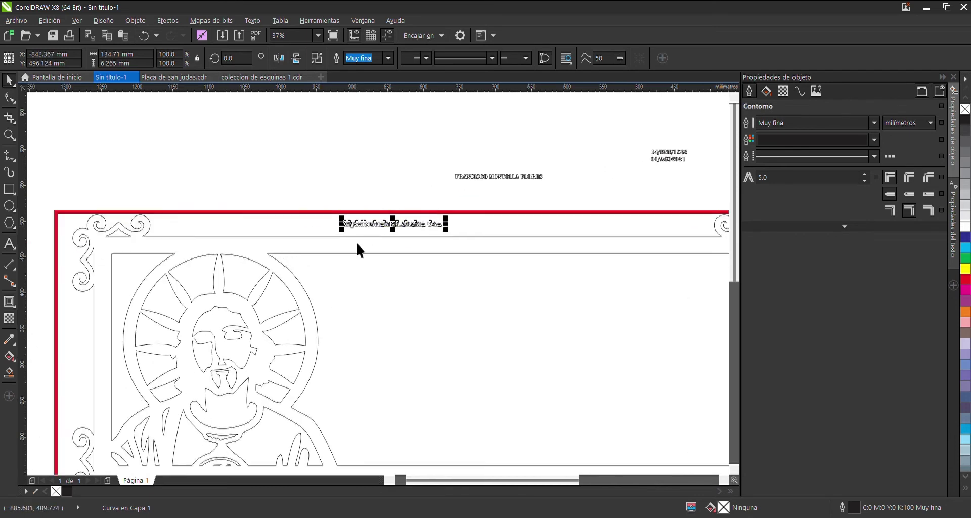
Step: Check the reference plaque, then move the location line left beside the top-left ornament
{"action": "left_click", "coordinate": [208, 77]}
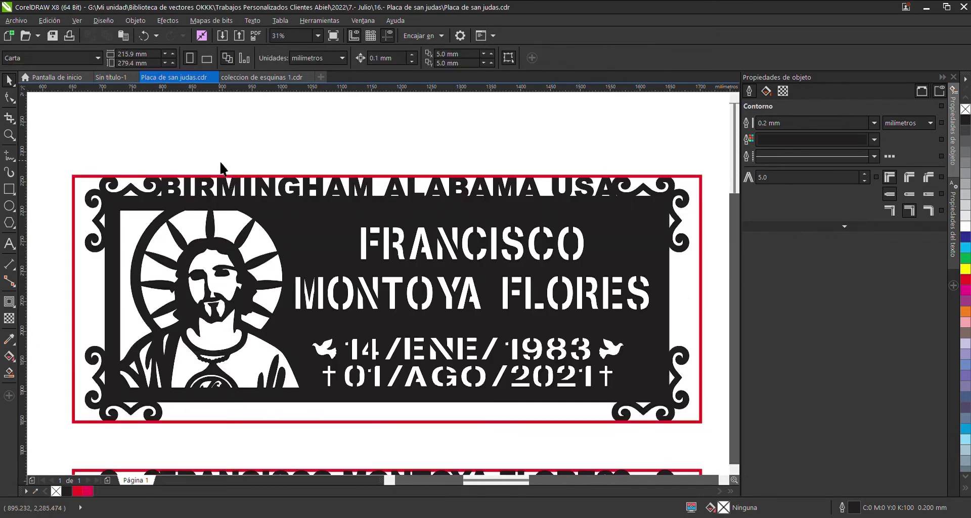
{"action": "left_click", "coordinate": [111, 77]}
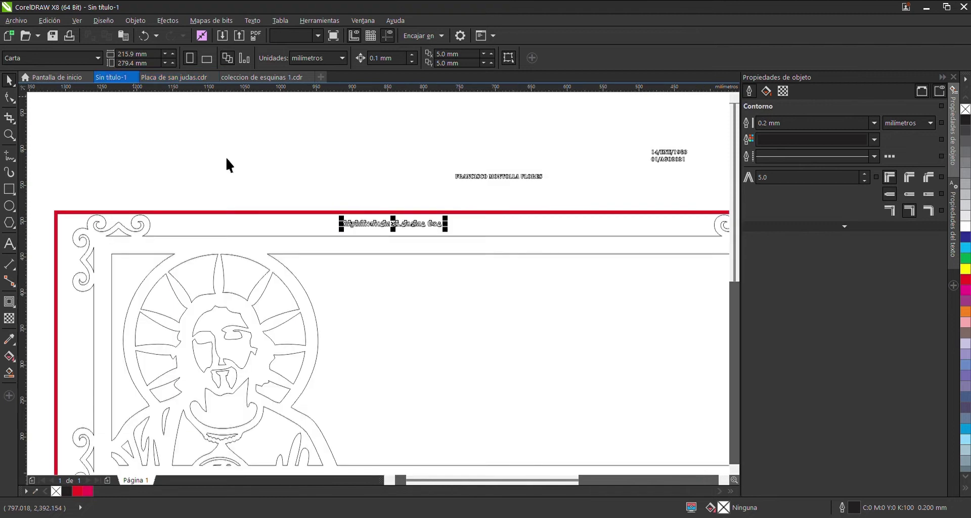
{"action": "left_click_drag", "start_coordinate": [382, 227], "coordinate": [194, 237]}
{"action": "left_click_drag", "start_coordinate": [259, 232], "coordinate": [661, 211]}
{"action": "scroll", "coordinate": [645, 241], "scroll_direction": "up", "scroll_amount": 3}
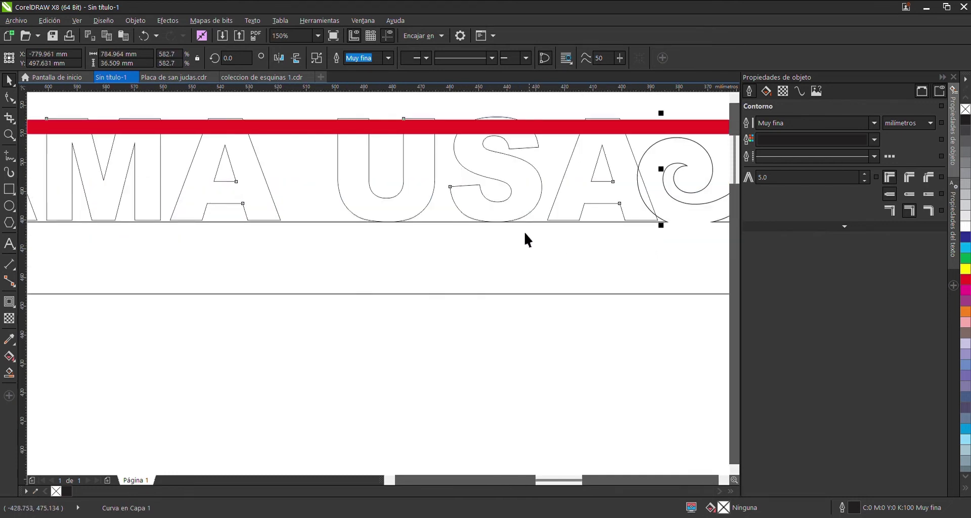
{"action": "left_click_drag", "start_coordinate": [443, 213], "coordinate": [207, 226]}
{"action": "scroll", "coordinate": [347, 225], "scroll_direction": "down", "scroll_amount": 2}
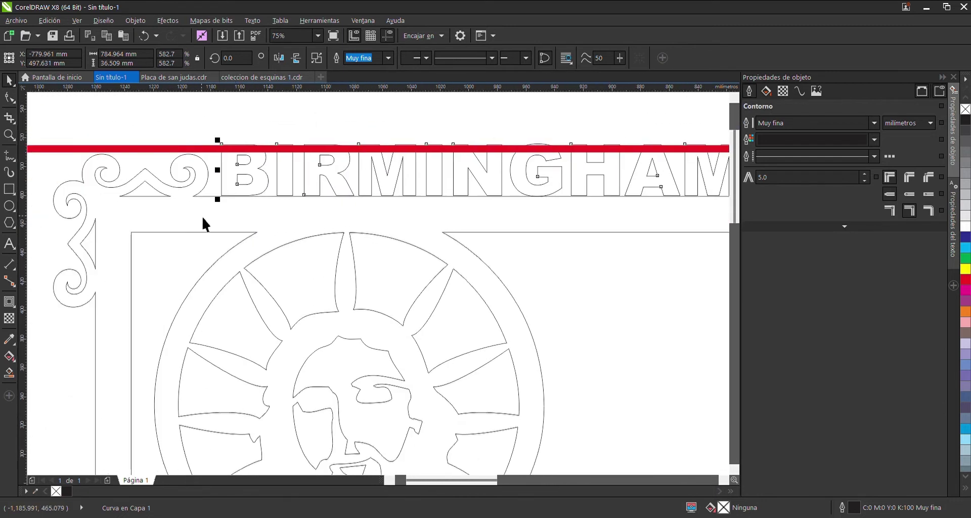
{"action": "left_click", "coordinate": [195, 208], "text": "shift"}
Step: Compare the location line with the red border and corner ornament, undoing and reapplying its left shift
{"action": "left_click", "coordinate": [232, 122]}
{"action": "left_click", "coordinate": [229, 199]}
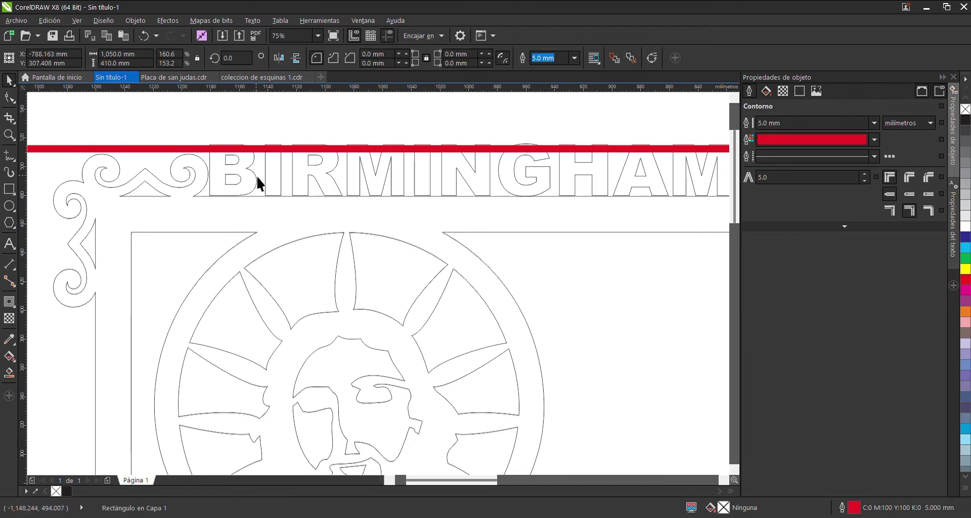
{"action": "left_click", "coordinate": [257, 192]}
{"action": "left_click", "coordinate": [364, 228], "text": "shift"}
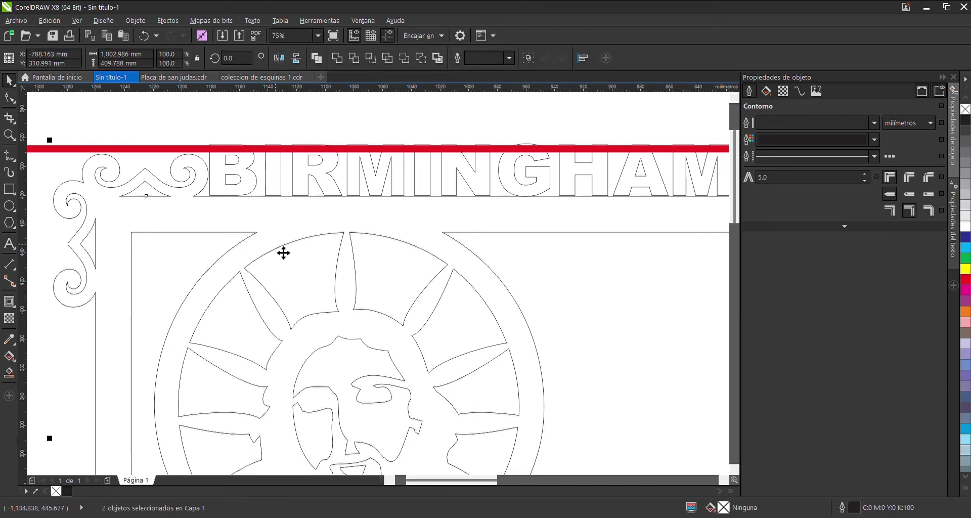
{"action": "key", "text": "ctrl+z"}
{"action": "left_click", "coordinate": [250, 108]}
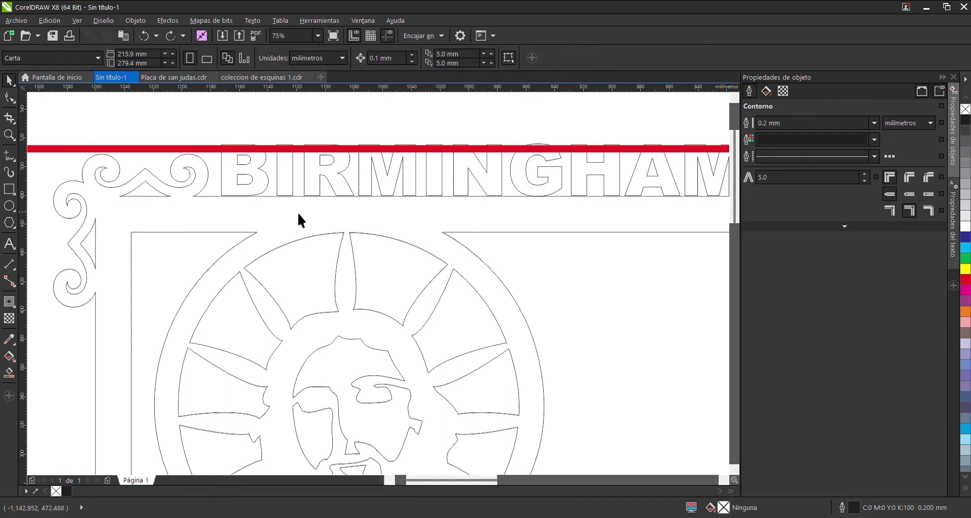
{"action": "left_click", "coordinate": [266, 191]}
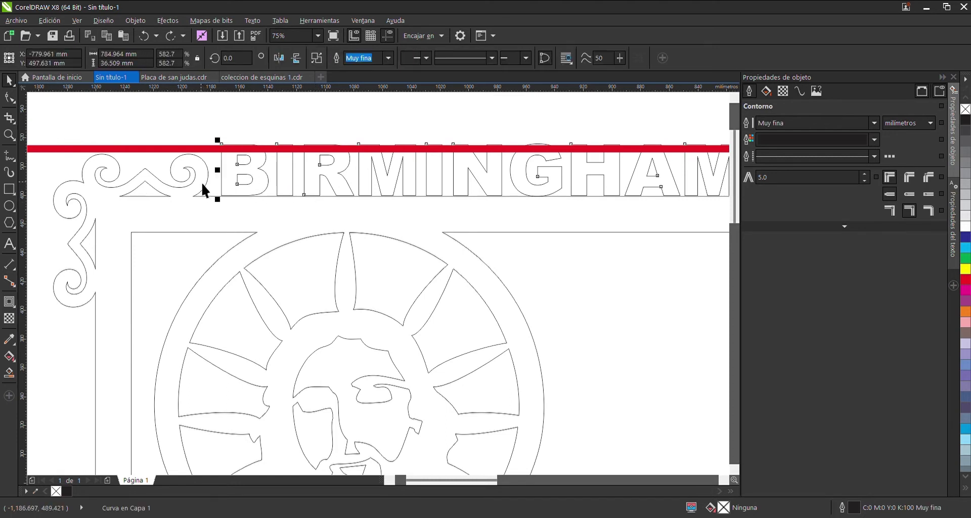
{"action": "left_click", "coordinate": [209, 189], "text": "shift"}
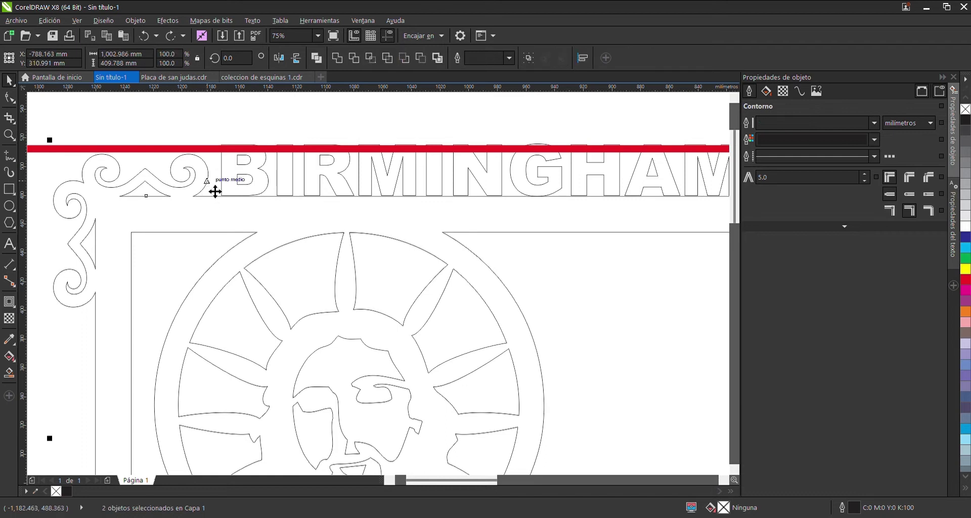
{"action": "key", "text": "ctrl+shift+z"}
{"action": "left_click", "coordinate": [280, 191]}
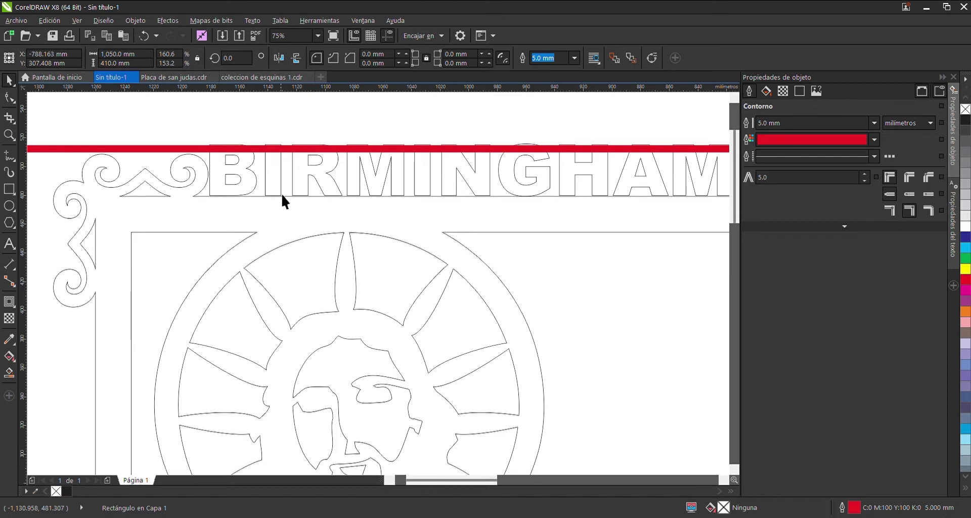
{"action": "left_click", "coordinate": [281, 194]}
{"action": "scroll", "coordinate": [207, 213], "scroll_direction": "up", "scroll_amount": 2}
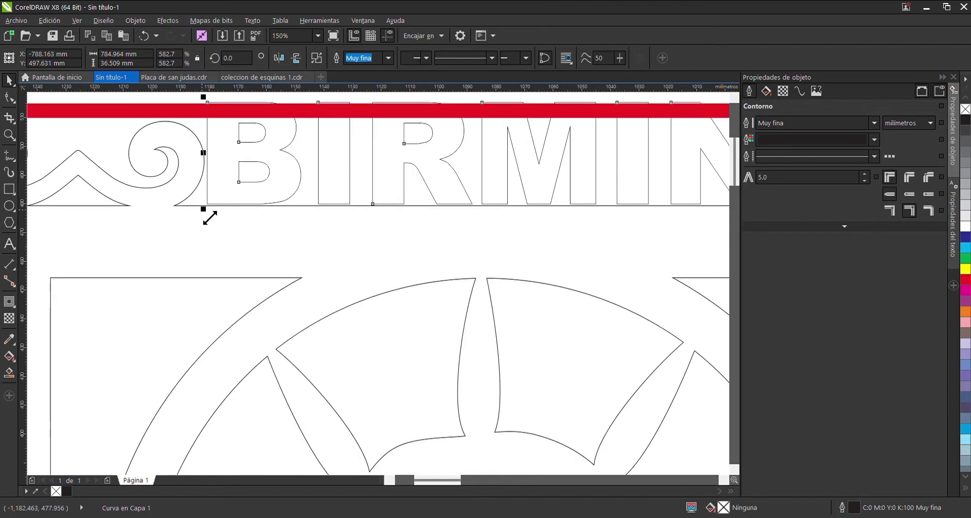
Step: Stretch BIRMINGHAM ALABAMA USA left and right so it spans between the corner ornaments
{"action": "left_click_drag", "start_coordinate": [208, 216], "coordinate": [194, 217]}
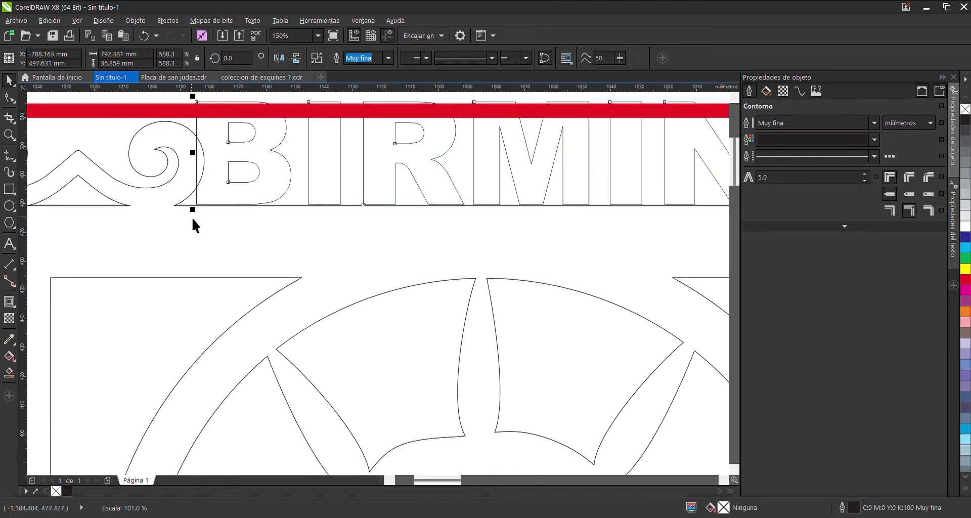
{"action": "scroll", "coordinate": [573, 228], "scroll_direction": "down", "scroll_amount": 3}
{"action": "scroll", "coordinate": [237, 232], "scroll_direction": "up", "scroll_amount": 3}
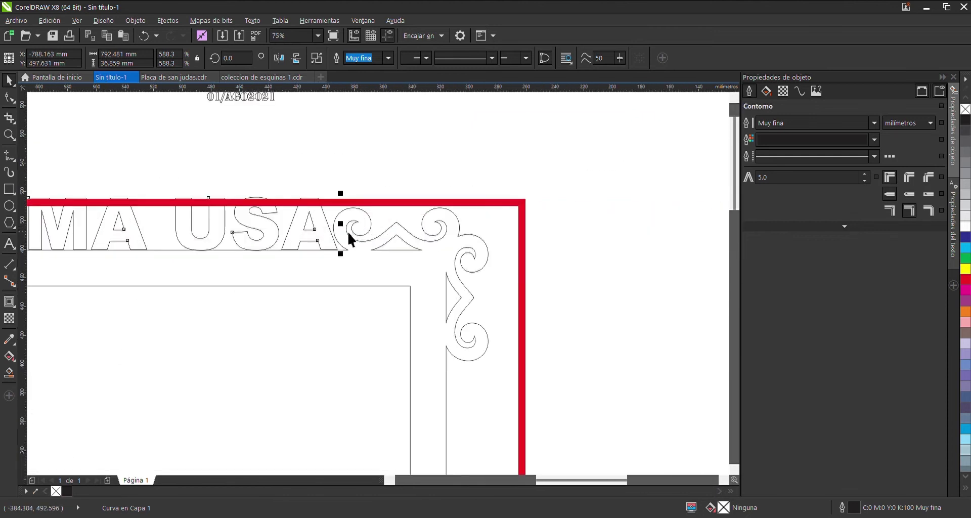
{"action": "left_click_drag", "start_coordinate": [333, 159], "coordinate": [452, 220]}
{"action": "scroll", "coordinate": [452, 219], "scroll_direction": "left", "scroll_amount": 10}
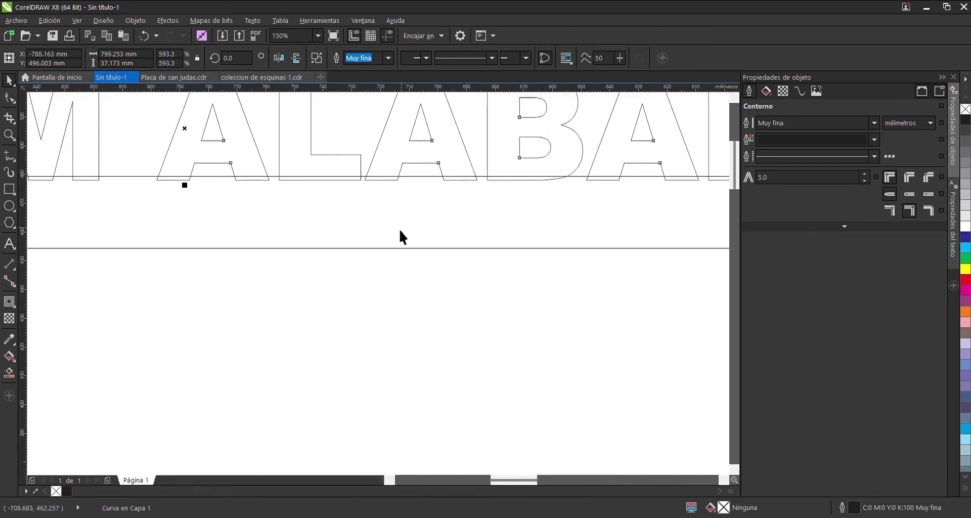
{"action": "scroll", "coordinate": [302, 233], "scroll_direction": "left", "scroll_amount": 3}
{"action": "scroll", "coordinate": [304, 230], "scroll_direction": "down", "scroll_amount": 2}
{"action": "scroll", "coordinate": [306, 237], "scroll_direction": "left", "scroll_amount": 5}
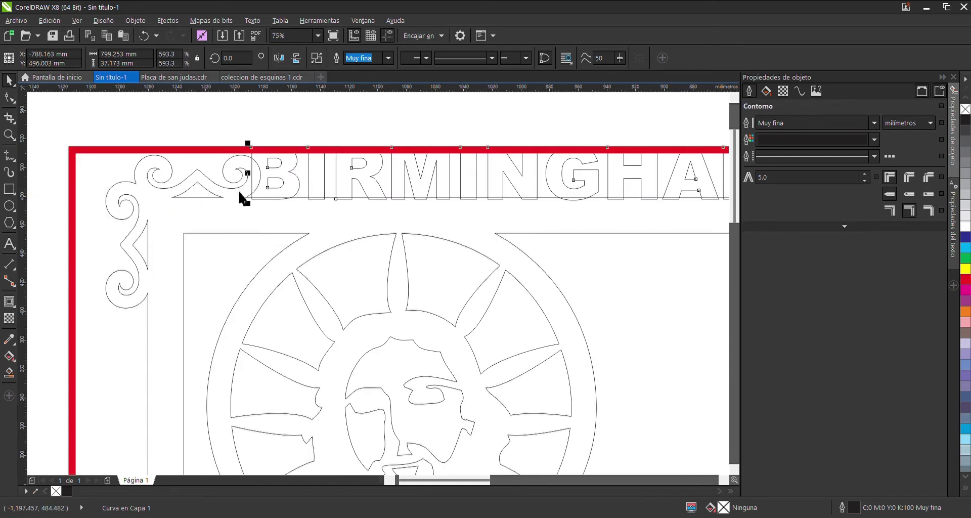
{"action": "left_click", "coordinate": [336, 121]}
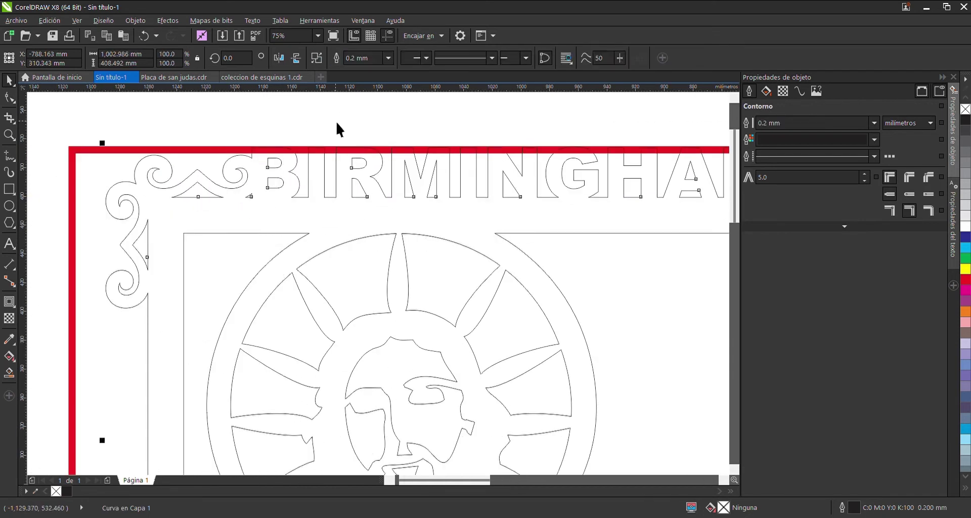
{"action": "scroll", "coordinate": [302, 259], "scroll_direction": "down", "scroll_amount": 2}
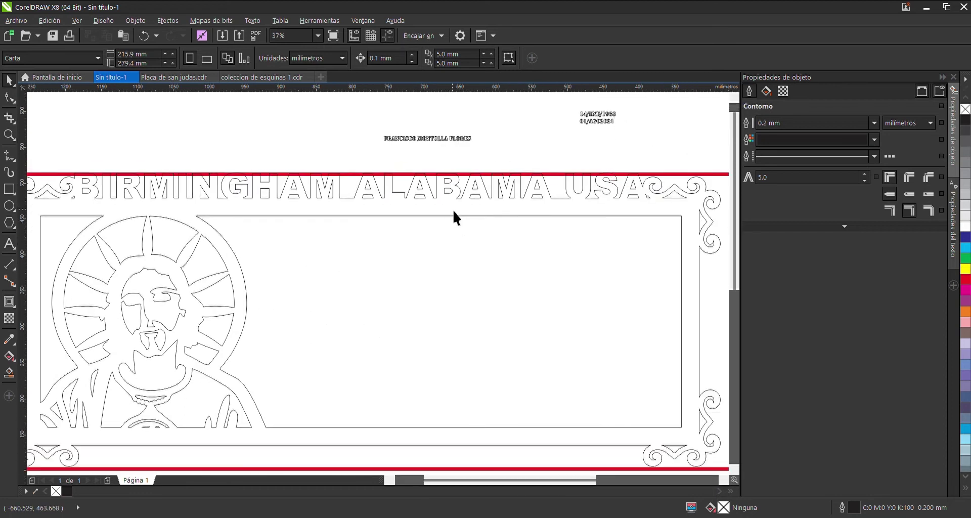
Step: Move the name line above the plaque after checking the reference layout
{"action": "left_click_drag", "start_coordinate": [354, 148], "coordinate": [613, 306]}
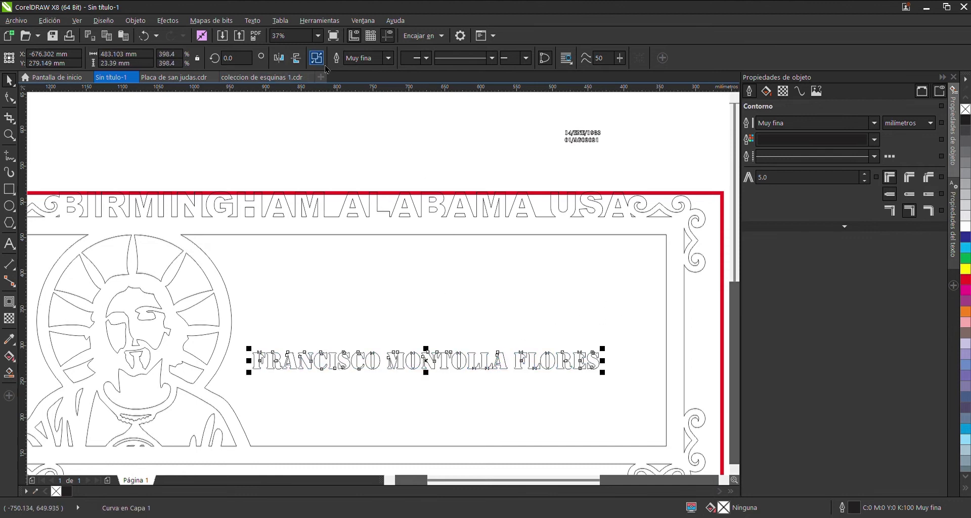
{"action": "left_click", "coordinate": [174, 77]}
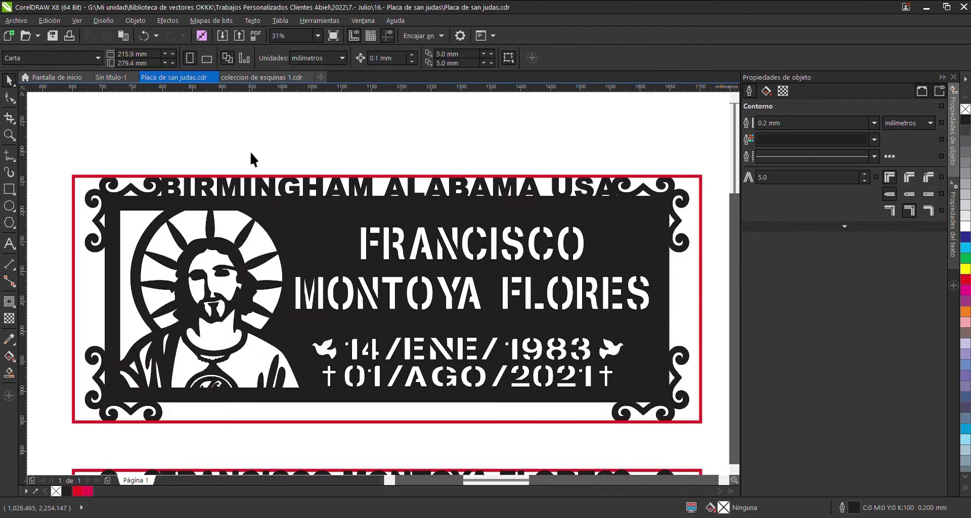
{"action": "left_click", "coordinate": [111, 76]}
{"action": "left_click_drag", "start_coordinate": [395, 323], "coordinate": [371, 133]}
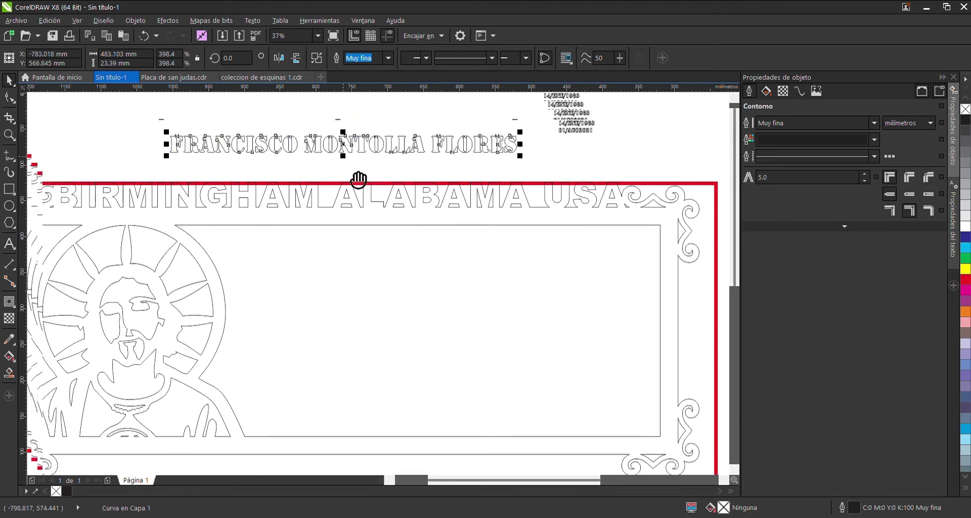
{"action": "scroll", "coordinate": [371, 132], "scroll_direction": "up", "scroll_amount": 4}
{"action": "left_click_drag", "start_coordinate": [375, 271], "coordinate": [375, 186]}
Step: Break the name apart, combine the first-name letters, and place them above the surnames
{"action": "left_click", "coordinate": [369, 174]}
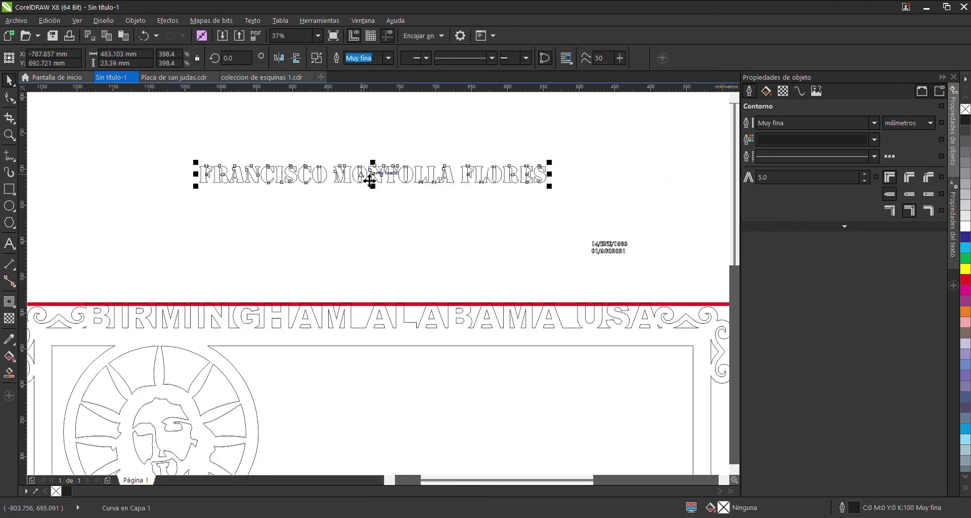
{"action": "key", "text": "ctrl+k"}
{"action": "left_click_drag", "start_coordinate": [176, 144], "coordinate": [330, 218]}
{"action": "key", "text": "ctrl+l"}
{"action": "left_click_drag", "start_coordinate": [297, 174], "coordinate": [471, 147]}
{"action": "left_click_drag", "start_coordinate": [576, 201], "coordinate": [336, 169]}
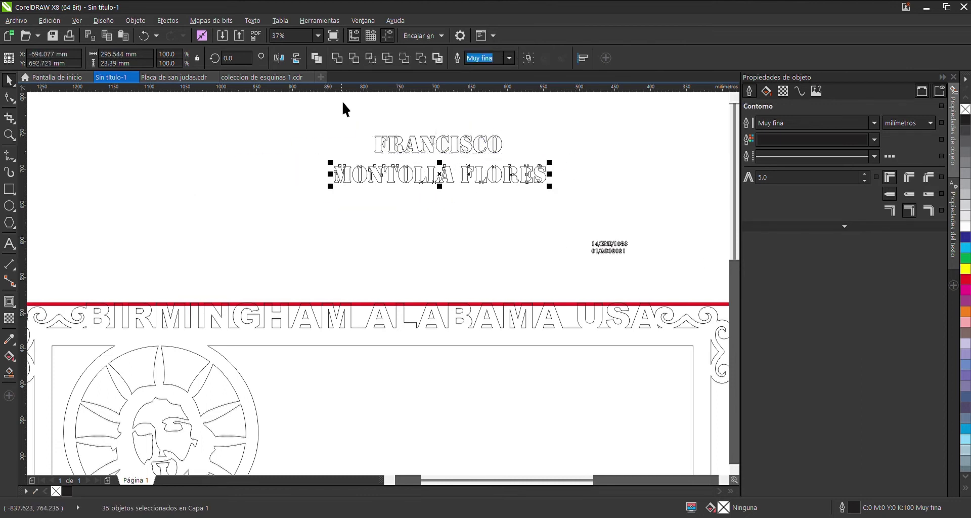
Step: Combine the surname letters into one curve and move the two-line name block into the plaque
{"action": "left_click", "coordinate": [319, 60]}
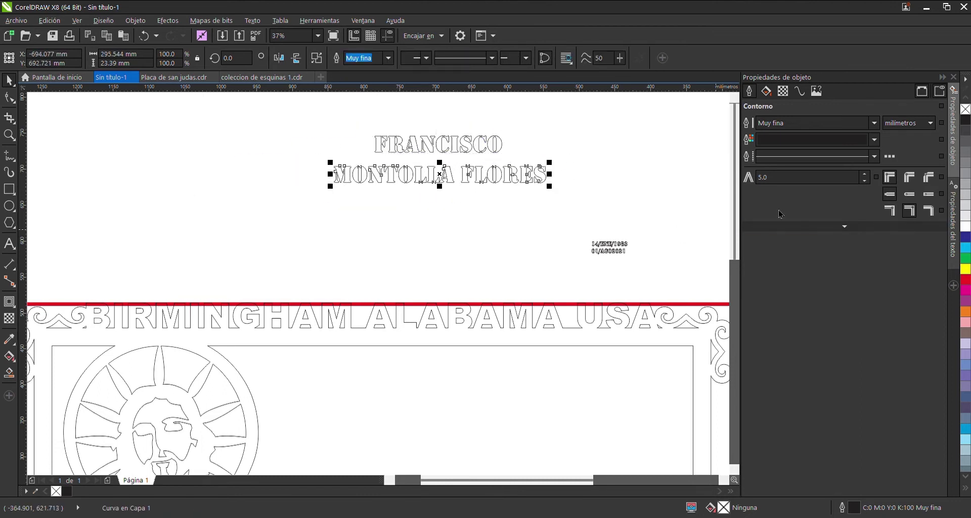
{"action": "left_click", "coordinate": [465, 150], "text": "shift"}
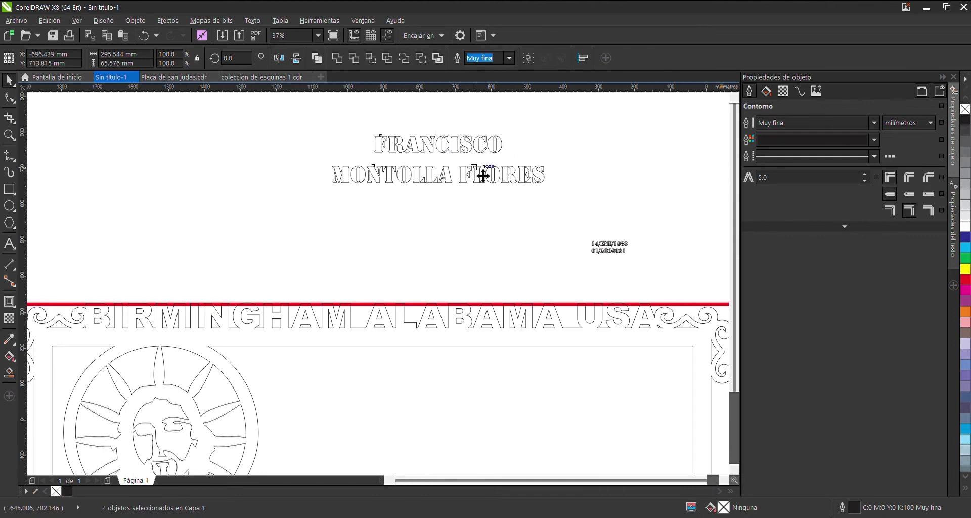
{"action": "scroll", "coordinate": [483, 175], "scroll_direction": "down", "scroll_amount": 2}
{"action": "left_click_drag", "start_coordinate": [480, 124], "coordinate": [551, 240]}
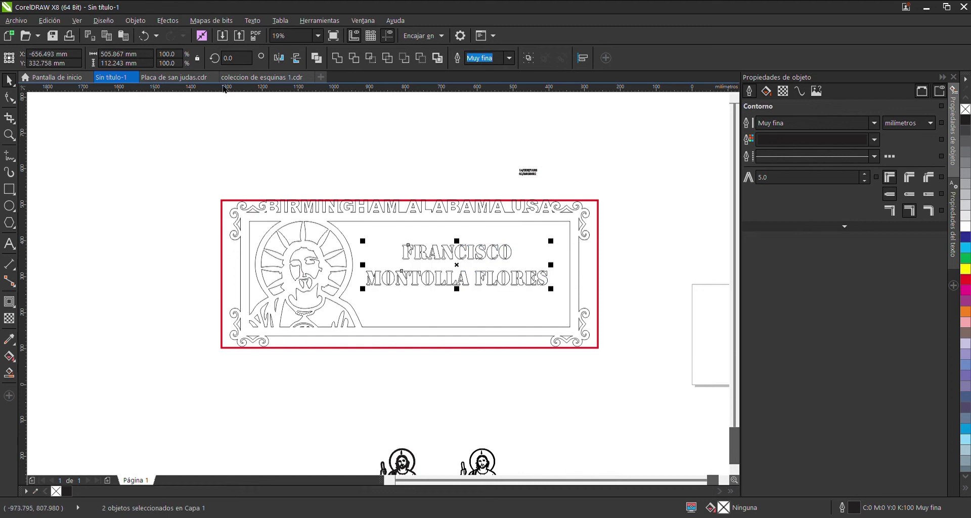
{"action": "left_click", "coordinate": [185, 79]}
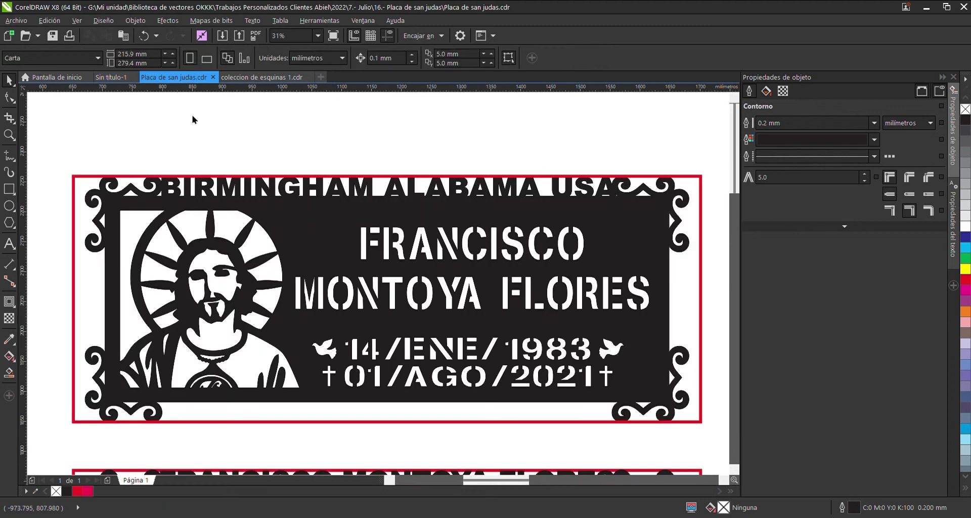
{"action": "left_click", "coordinate": [134, 80]}
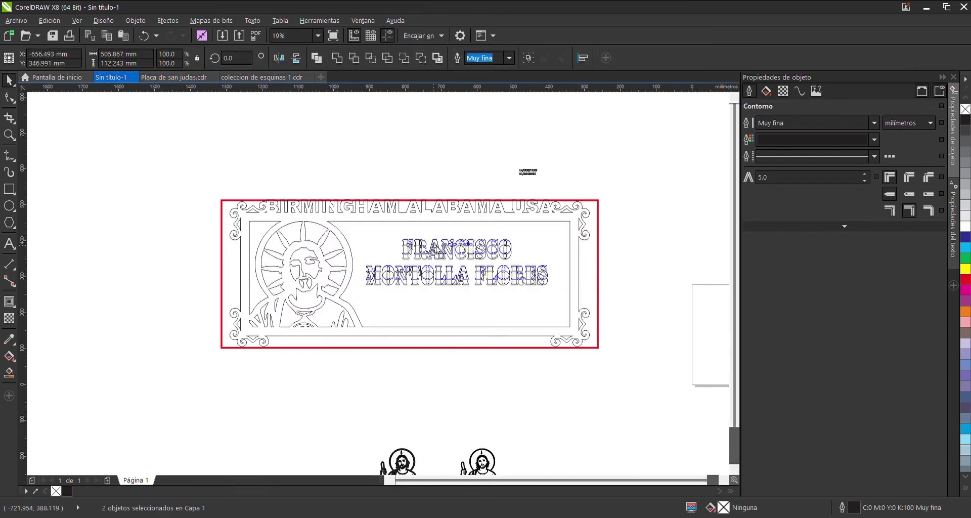
{"action": "left_click_drag", "start_coordinate": [437, 249], "coordinate": [435, 233]}
{"action": "scroll", "coordinate": [496, 248], "scroll_direction": "up", "scroll_amount": 5}
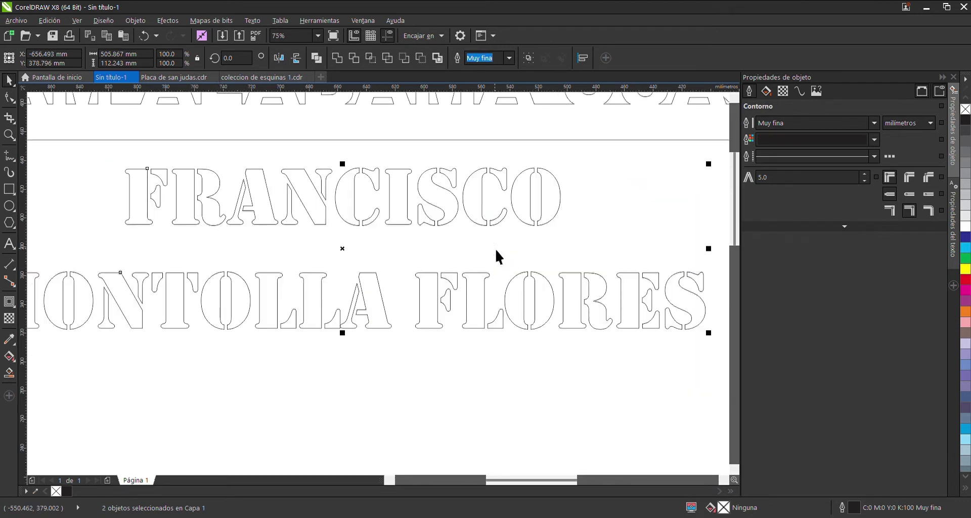
{"action": "left_click", "coordinate": [197, 77]}
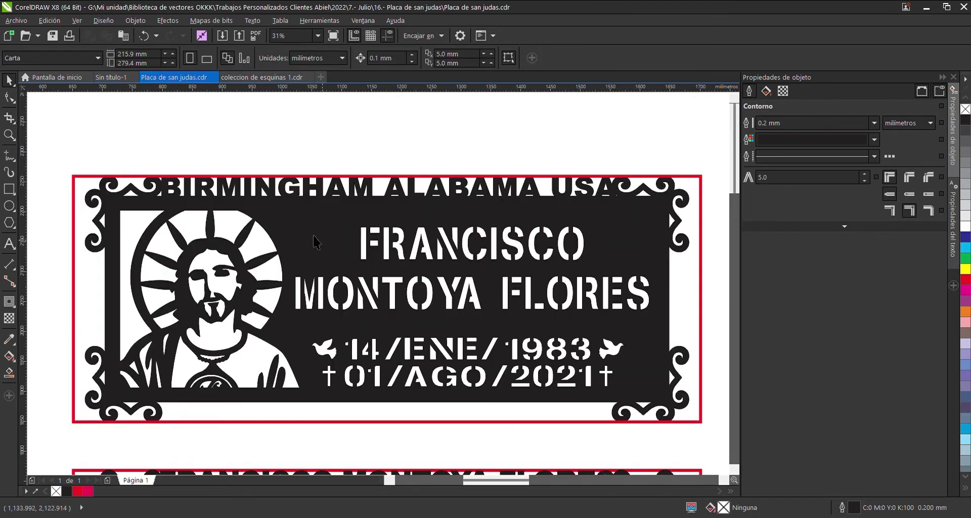
{"action": "left_click", "coordinate": [116, 78]}
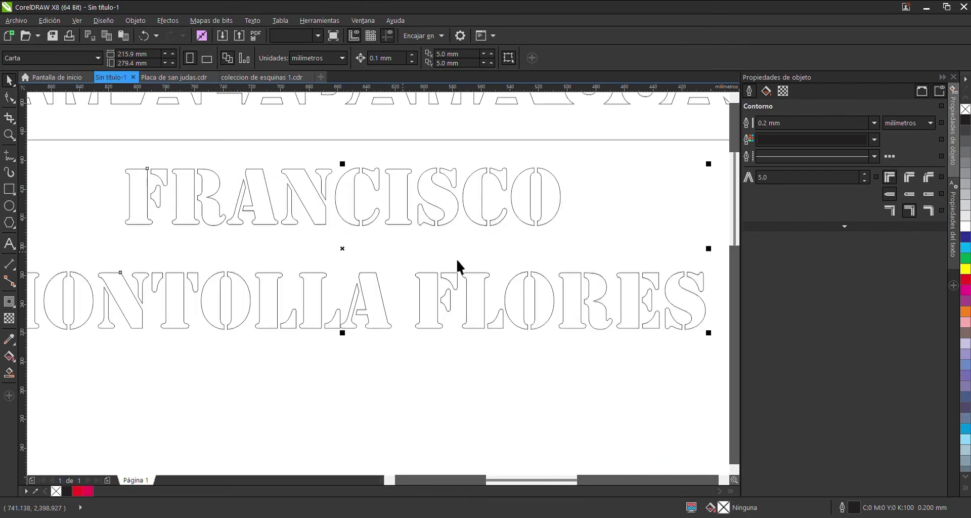
Step: Enlarge the name block to about 114% and nudge it about 9 mm right and 4 mm up
{"action": "scroll", "coordinate": [470, 318], "scroll_direction": "down", "scroll_amount": 5}
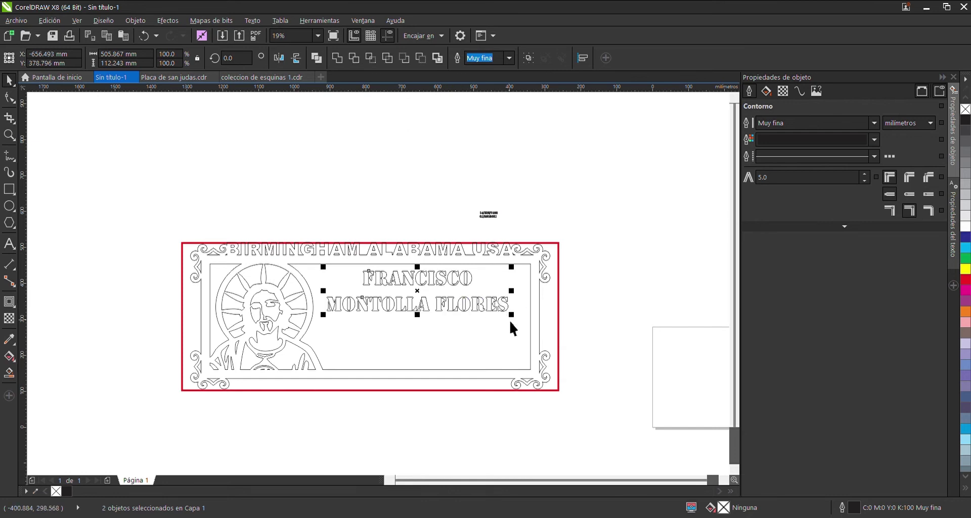
{"action": "scroll", "coordinate": [508, 320], "scroll_direction": "up", "scroll_amount": 2}
{"action": "left_click_drag", "start_coordinate": [519, 317], "coordinate": [545, 328]}
{"action": "left_click_drag", "start_coordinate": [393, 289], "coordinate": [404, 286]}
{"action": "scroll", "coordinate": [547, 285], "scroll_direction": "up", "scroll_amount": 5}
{"action": "left_click_drag", "start_coordinate": [518, 273], "coordinate": [567, 281]}
{"action": "scroll", "coordinate": [567, 281], "scroll_direction": "down", "scroll_amount": 5}
{"action": "scroll", "coordinate": [368, 219], "scroll_direction": "up", "scroll_amount": 5}
{"action": "left_click_drag", "start_coordinate": [375, 210], "coordinate": [373, 155]}
{"action": "scroll", "coordinate": [373, 157], "scroll_direction": "down", "scroll_amount": 7}
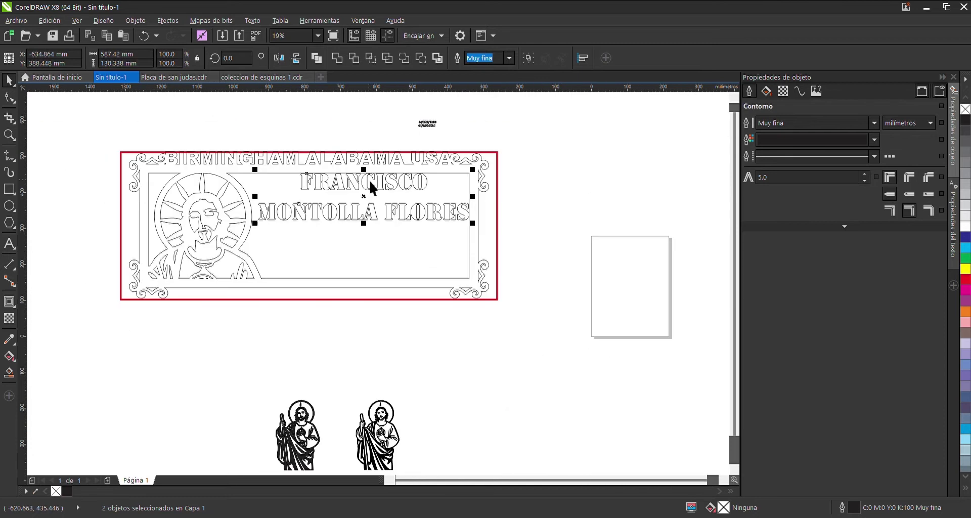
{"action": "scroll", "coordinate": [225, 212], "scroll_direction": "up", "scroll_amount": 3}
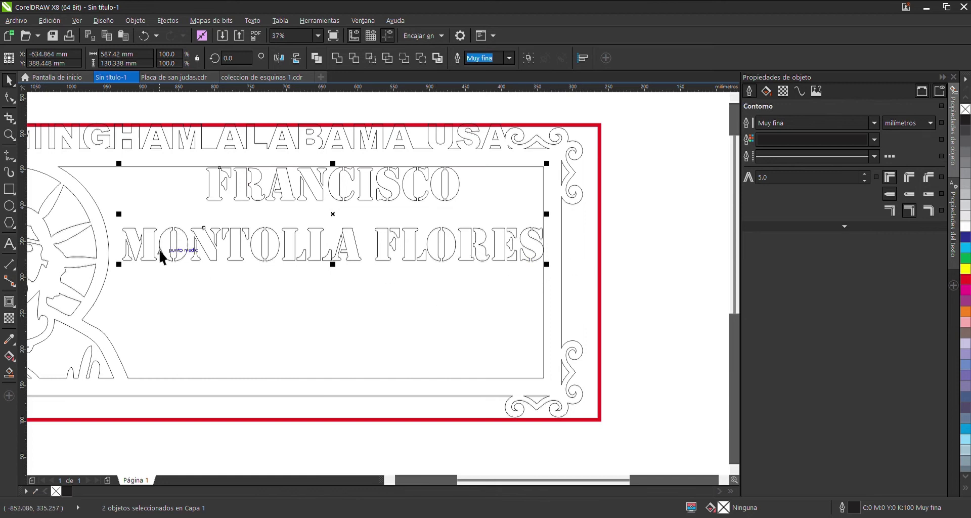
{"action": "scroll", "coordinate": [119, 255], "scroll_direction": "up", "scroll_amount": 5}
{"action": "left_click", "coordinate": [9, 263]}
{"action": "left_click_drag", "start_coordinate": [199, 291], "coordinate": [273, 302]}
{"action": "left_click", "coordinate": [304, 265]}
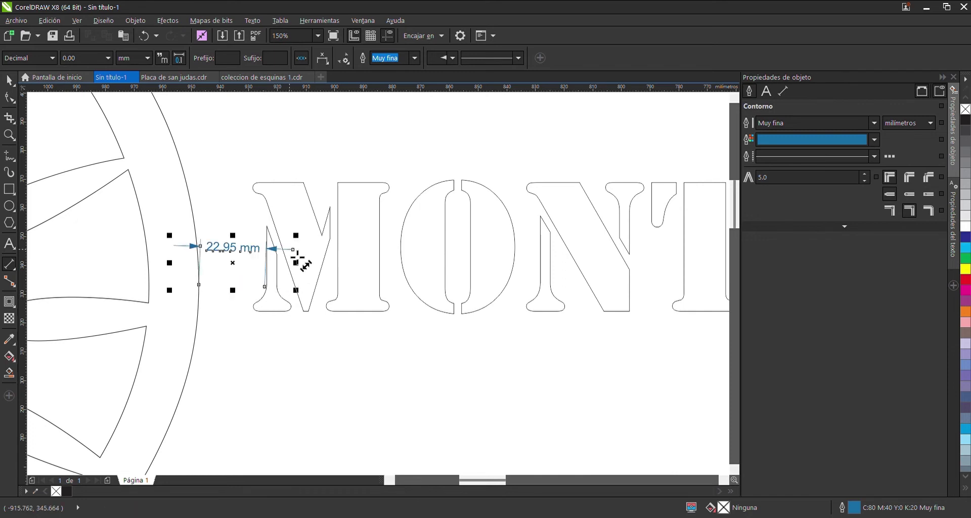
{"action": "key", "text": "ctrl+z"}
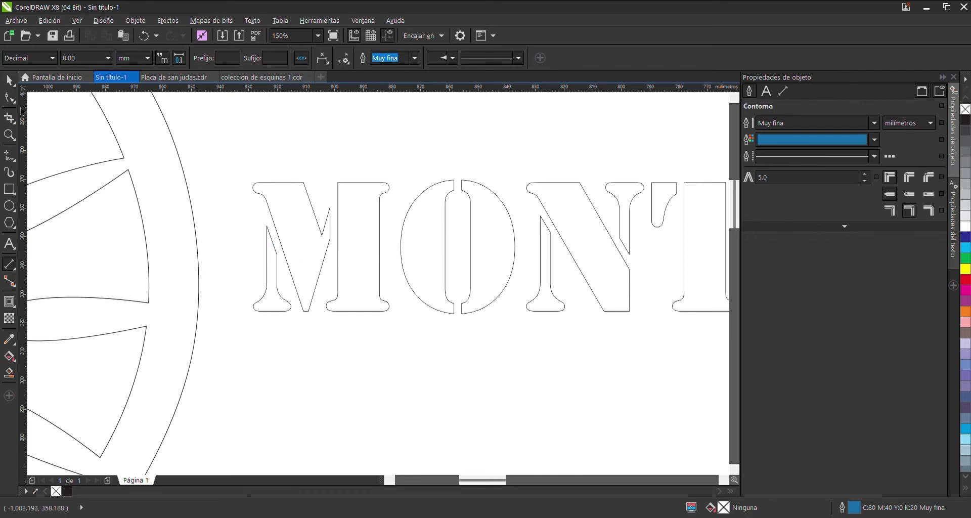
{"action": "left_click", "coordinate": [9, 80]}
{"action": "scroll", "coordinate": [183, 241], "scroll_direction": "down", "scroll_amount": 5}
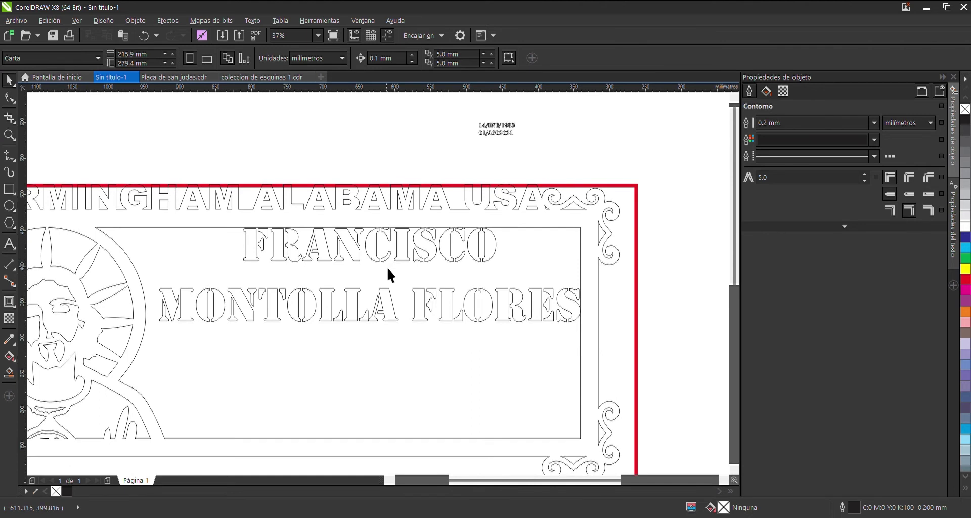
Step: Enlarge the two date lines to about 605% and position them beneath the name in the inner panel
{"action": "scroll", "coordinate": [496, 195], "scroll_direction": "up", "scroll_amount": 2}
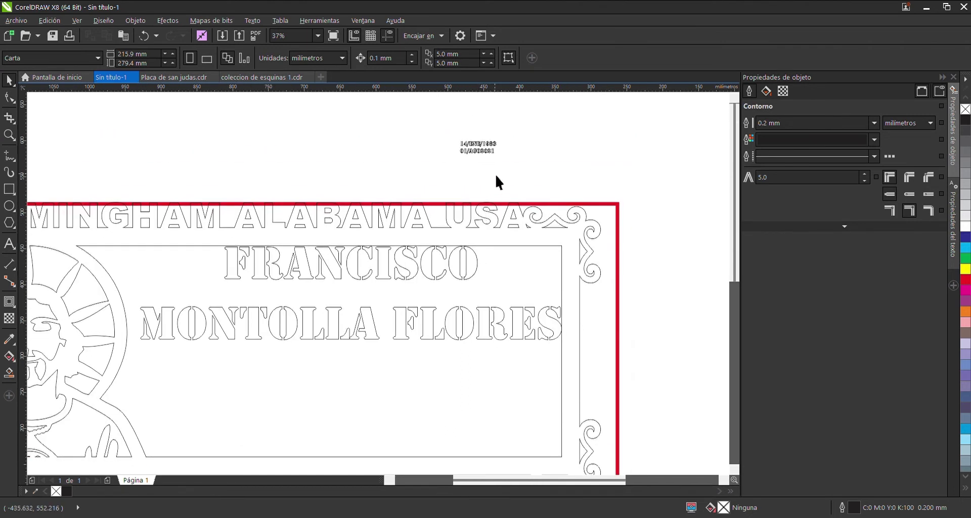
{"action": "left_click_drag", "start_coordinate": [496, 147], "coordinate": [365, 412]}
{"action": "scroll", "coordinate": [379, 306], "scroll_direction": "down", "scroll_amount": 3}
{"action": "left_click_drag", "start_coordinate": [377, 295], "coordinate": [517, 329]}
{"action": "left_click_drag", "start_coordinate": [440, 297], "coordinate": [321, 257]}
{"action": "left_click_drag", "start_coordinate": [422, 310], "coordinate": [454, 329]}
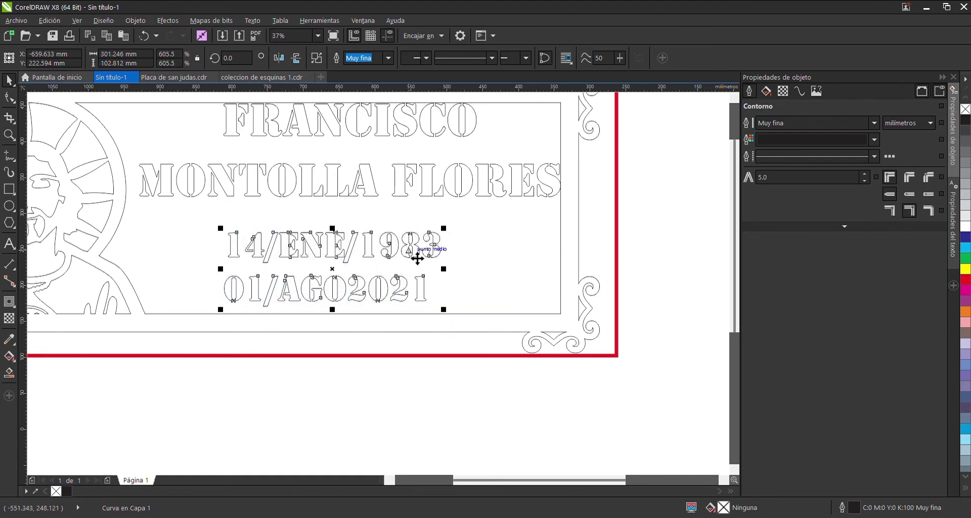
{"action": "left_click_drag", "start_coordinate": [407, 252], "coordinate": [424, 256]}
{"action": "scroll", "coordinate": [432, 304], "scroll_direction": "up", "scroll_amount": 2}
{"action": "left_click", "coordinate": [259, 189]}
{"action": "scroll", "coordinate": [260, 182], "scroll_direction": "up", "scroll_amount": 3}
{"action": "scroll", "coordinate": [172, 166], "scroll_direction": "up", "scroll_amount": 1}
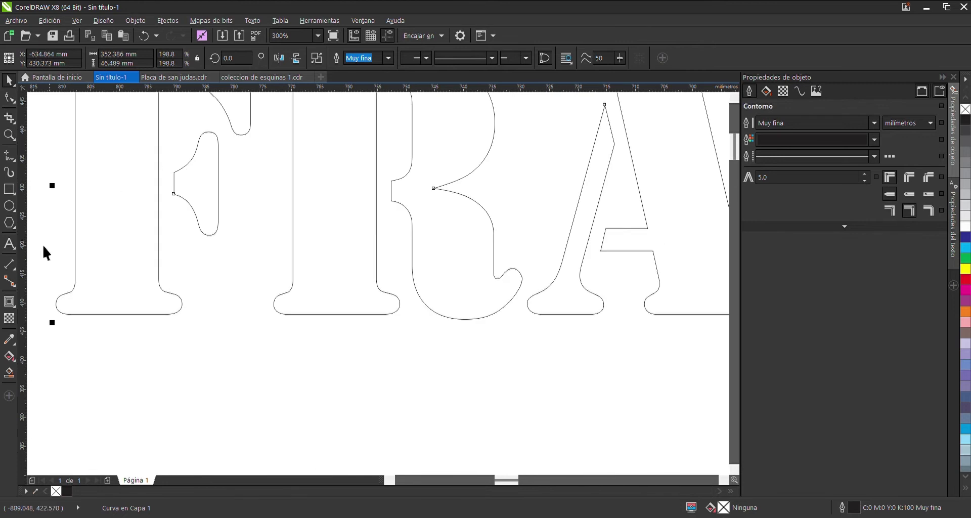
Step: Measure a stencil letter stroke width of 2.68 mm with the Dimension tool
{"action": "left_click", "coordinate": [9, 263]}
{"action": "scroll", "coordinate": [170, 196], "scroll_direction": "up", "scroll_amount": 2}
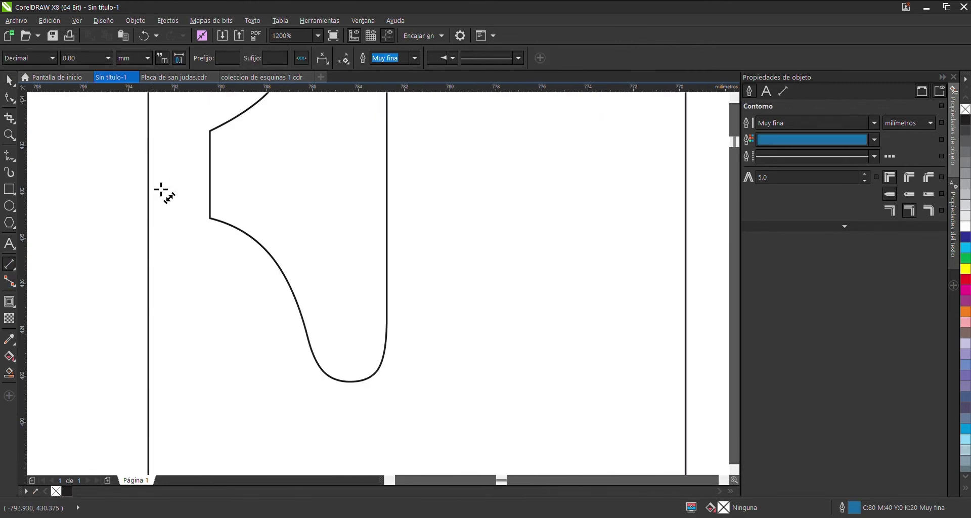
{"action": "left_click_drag", "start_coordinate": [149, 179], "coordinate": [216, 188]}
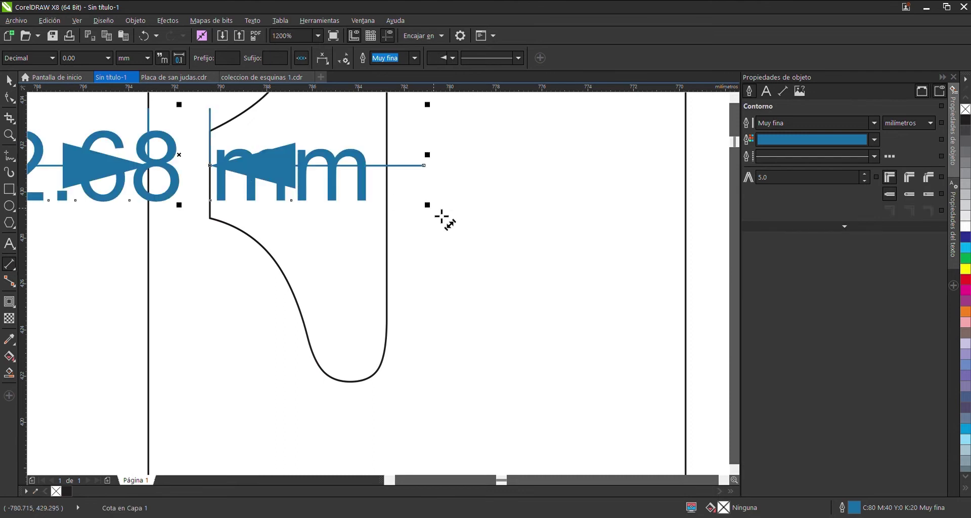
{"action": "scroll", "coordinate": [411, 235], "scroll_direction": "down", "scroll_amount": 1}
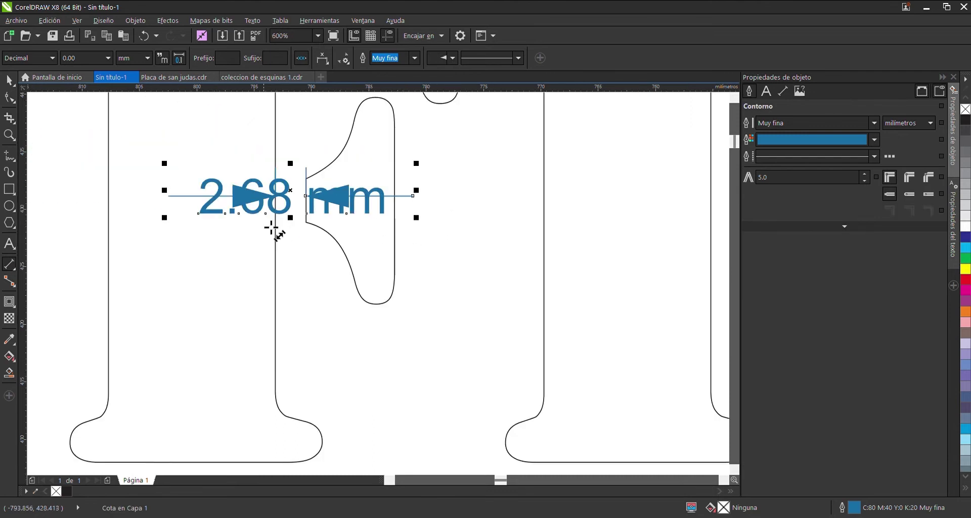
{"action": "scroll", "coordinate": [269, 215], "scroll_direction": "up", "scroll_amount": 1}
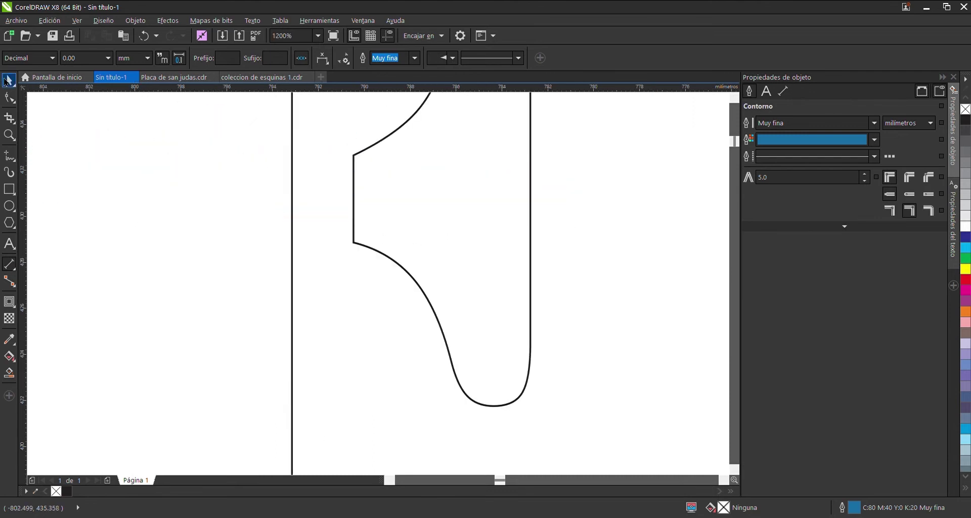
{"action": "left_click", "coordinate": [8, 80]}
{"action": "scroll", "coordinate": [281, 214], "scroll_direction": "down", "scroll_amount": 4}
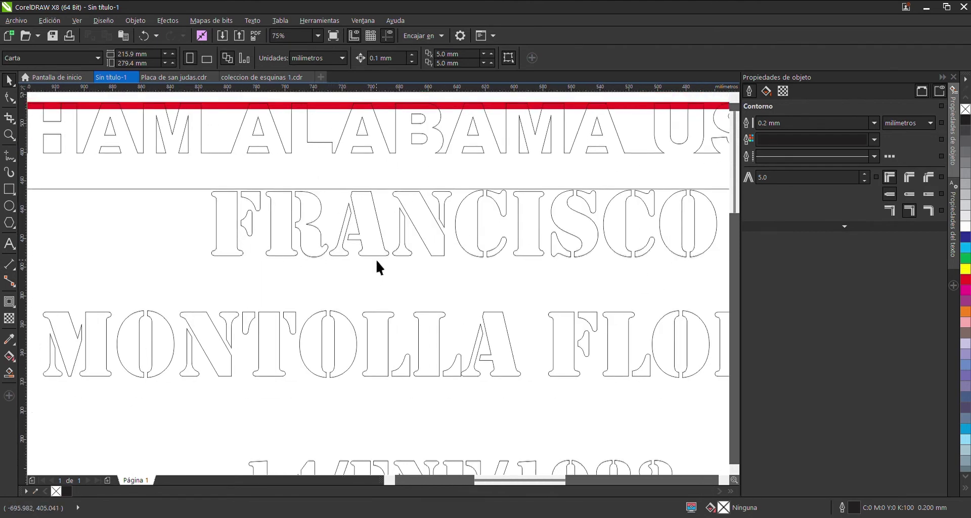
{"action": "scroll", "coordinate": [375, 259], "scroll_direction": "right", "scroll_amount": 3}
{"action": "scroll", "coordinate": [318, 220], "scroll_direction": "down", "scroll_amount": 1}
{"action": "scroll", "coordinate": [363, 192], "scroll_direction": "down", "scroll_amount": 3}
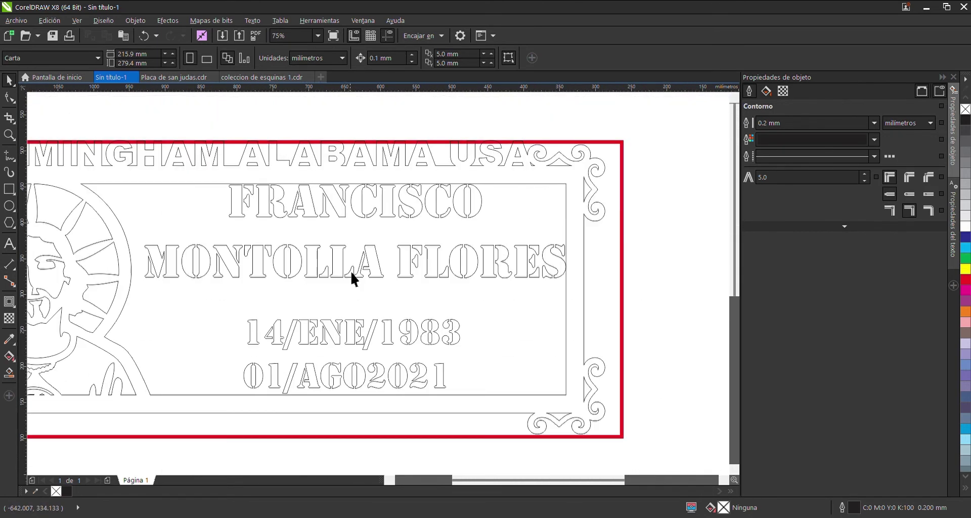
Step: Break the surname curve apart into separate letter pieces
{"action": "left_click", "coordinate": [170, 279]}
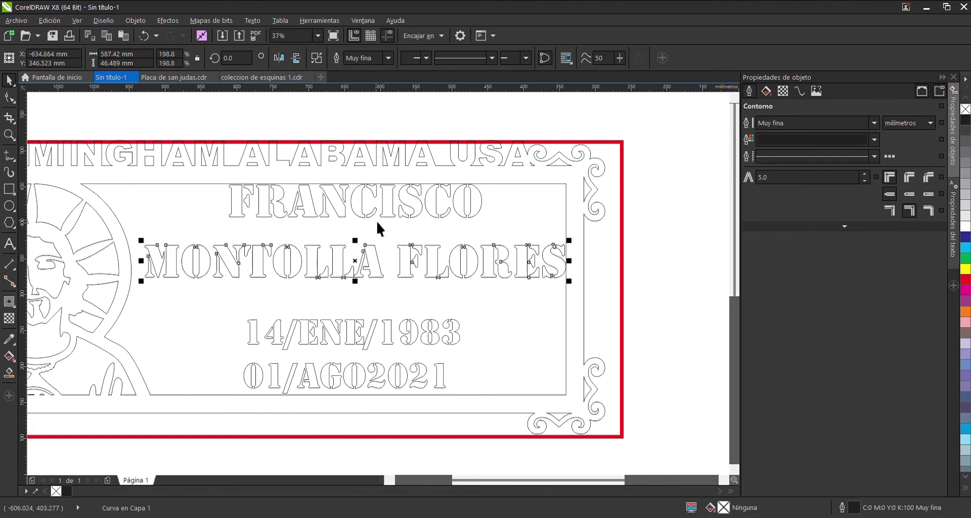
{"action": "left_click", "coordinate": [261, 213]}
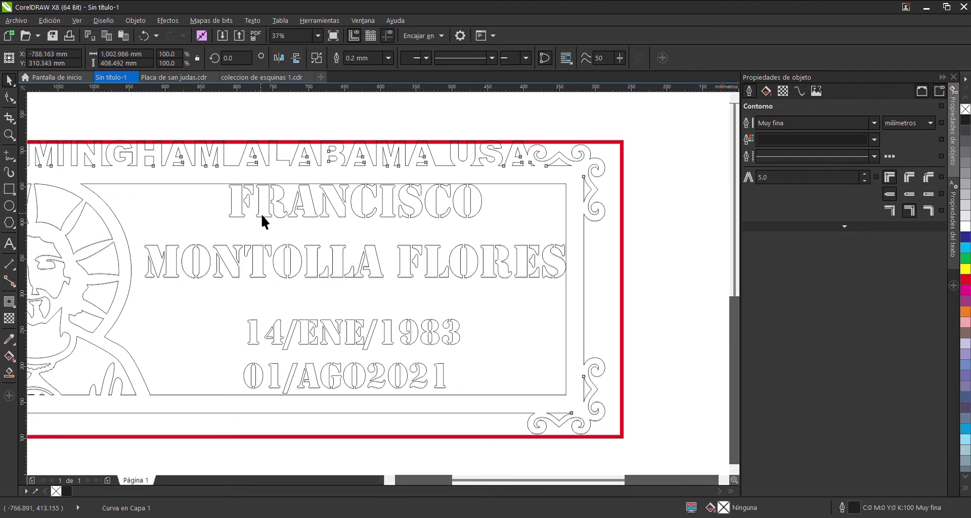
{"action": "left_click", "coordinate": [267, 219]}
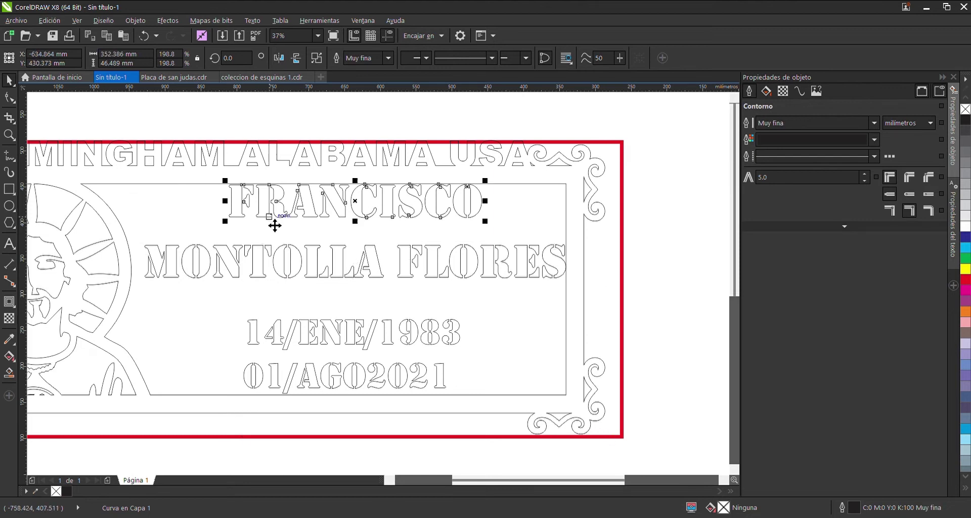
{"action": "left_click", "coordinate": [302, 262]}
{"action": "left_click", "coordinate": [317, 58]}
{"action": "left_click_drag", "start_coordinate": [675, 245], "coordinate": [251, 211]}
{"action": "scroll", "coordinate": [243, 192], "scroll_direction": "up", "scroll_amount": 7}
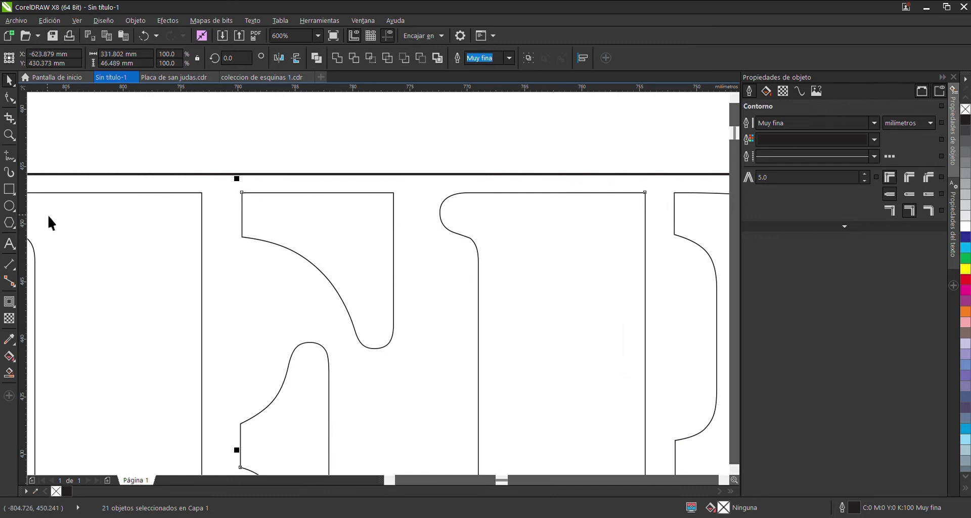
Step: Measure a 3.51 mm stencil gap, then delete the temporary dimension
{"action": "left_click", "coordinate": [9, 264]}
{"action": "left_click_drag", "start_coordinate": [203, 208], "coordinate": [248, 218]}
{"action": "left_click", "coordinate": [273, 167]}
{"action": "key", "text": "Delete"}
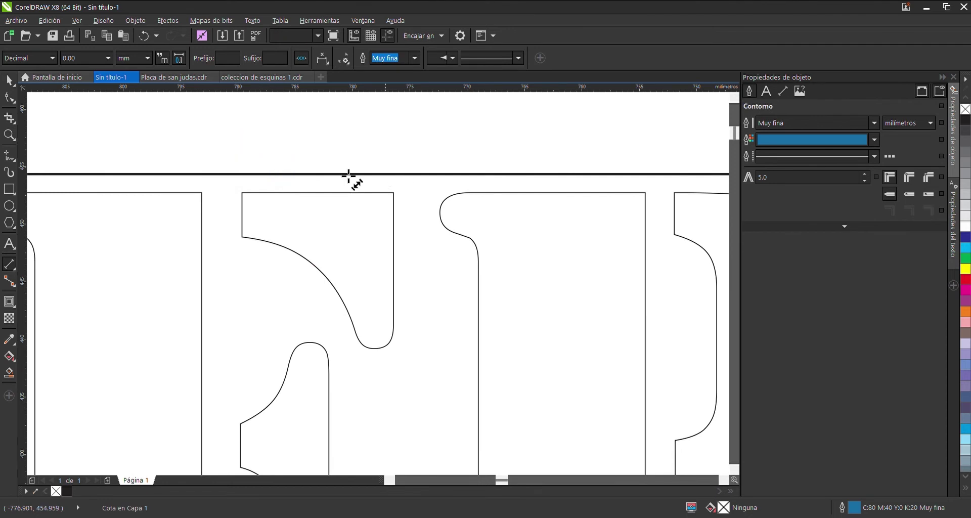
{"action": "left_click", "coordinate": [9, 80]}
{"action": "scroll", "coordinate": [269, 280], "scroll_direction": "down", "scroll_amount": 7}
{"action": "scroll", "coordinate": [375, 325], "scroll_direction": "up", "scroll_amount": 2}
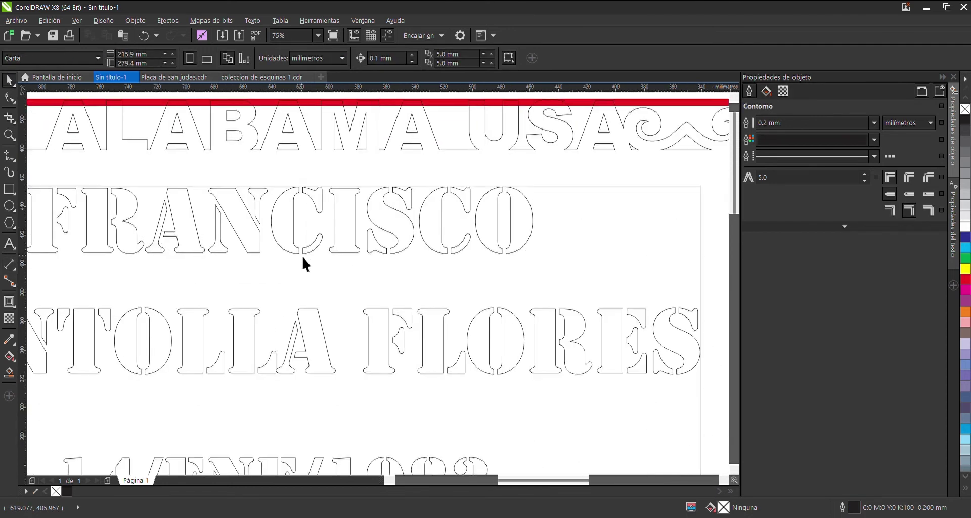
{"action": "scroll", "coordinate": [302, 256], "scroll_direction": "down", "scroll_amount": 2}
{"action": "left_click_drag", "start_coordinate": [568, 264], "coordinate": [198, 219]}
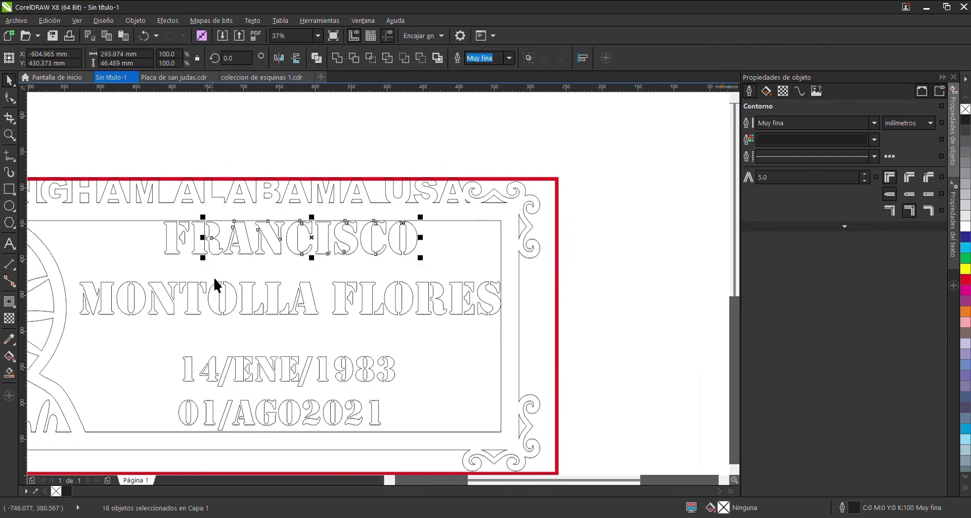
{"action": "scroll", "coordinate": [232, 283], "scroll_direction": "left", "scroll_amount": 2}
{"action": "scroll", "coordinate": [261, 147], "scroll_direction": "up", "scroll_amount": 1}
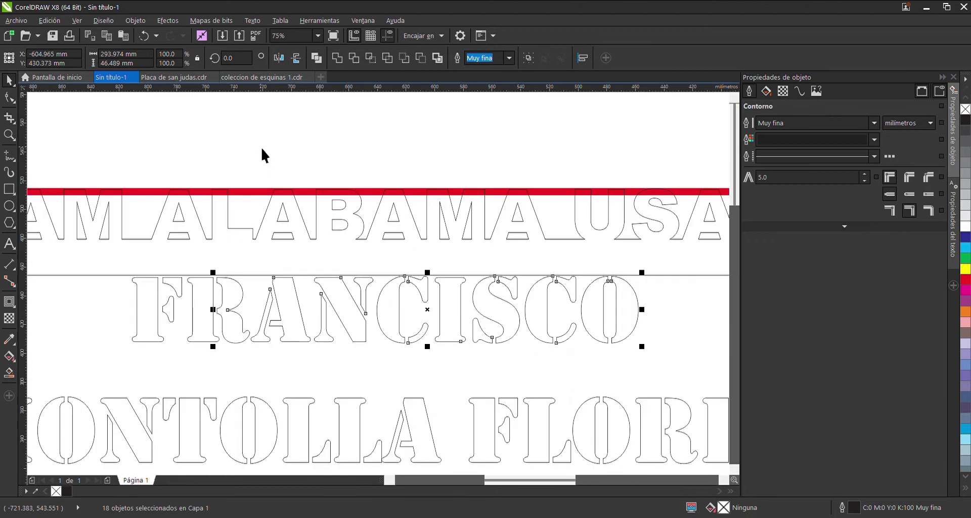
{"action": "scroll", "coordinate": [236, 331], "scroll_direction": "up", "scroll_amount": 3}
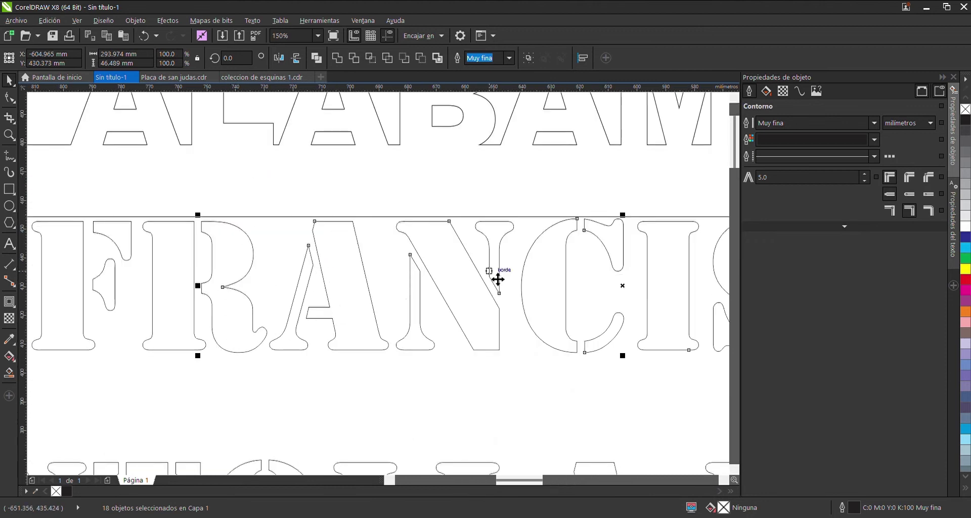
{"action": "scroll", "coordinate": [498, 277], "scroll_direction": "right", "scroll_amount": 3}
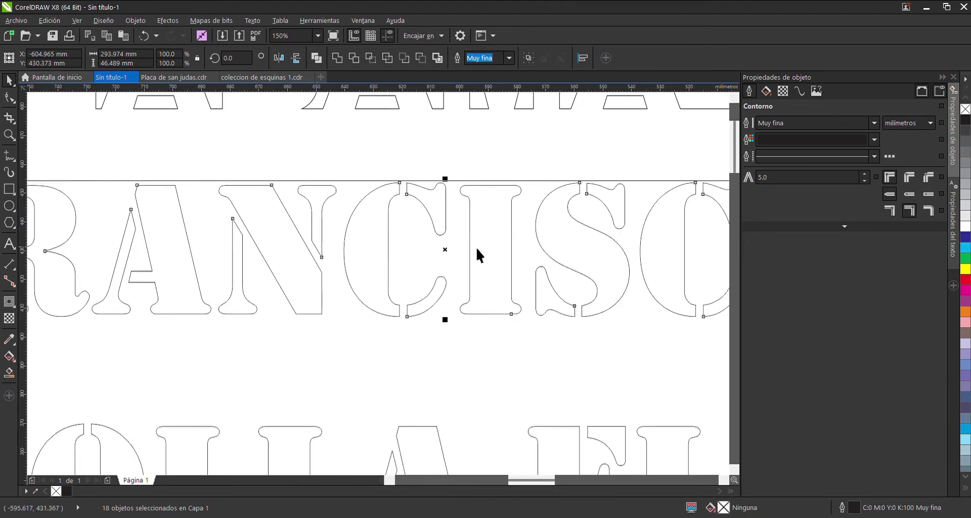
{"action": "scroll", "coordinate": [517, 241], "scroll_direction": "right", "scroll_amount": 5}
{"action": "scroll", "coordinate": [517, 278], "scroll_direction": "down", "scroll_amount": 5}
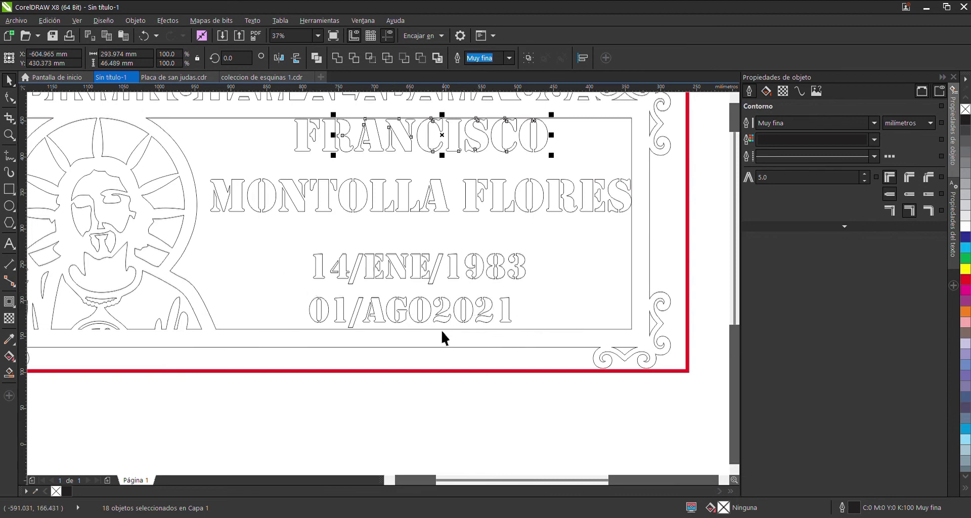
{"action": "scroll", "coordinate": [397, 346], "scroll_direction": "down", "scroll_amount": 3}
{"action": "scroll", "coordinate": [419, 253], "scroll_direction": "up", "scroll_amount": 6}
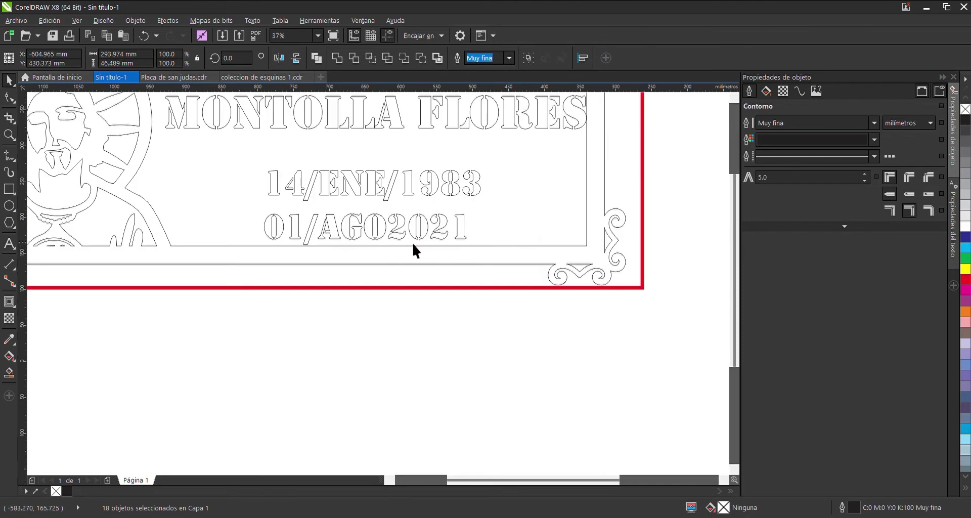
{"action": "left_click", "coordinate": [402, 241]}
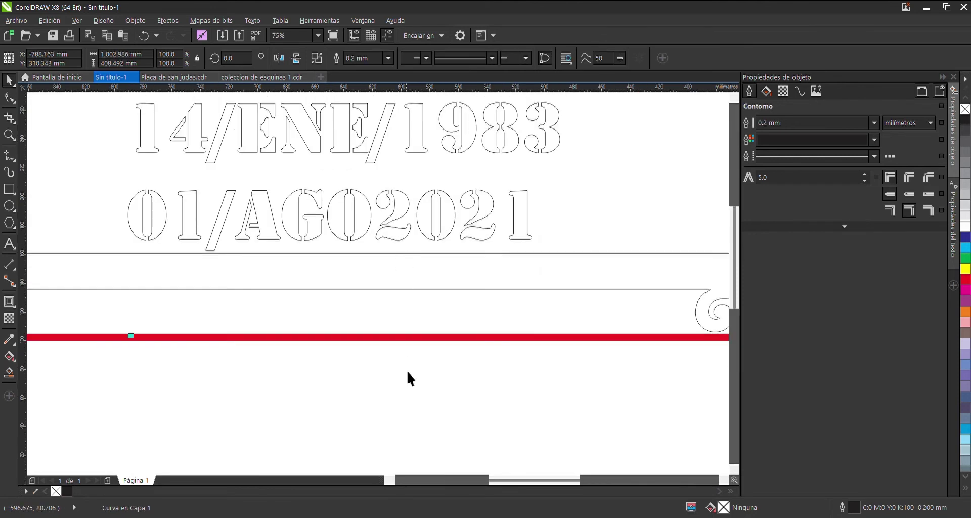
{"action": "left_click", "coordinate": [362, 348]}
{"action": "scroll", "coordinate": [364, 348], "scroll_direction": "down", "scroll_amount": 10}
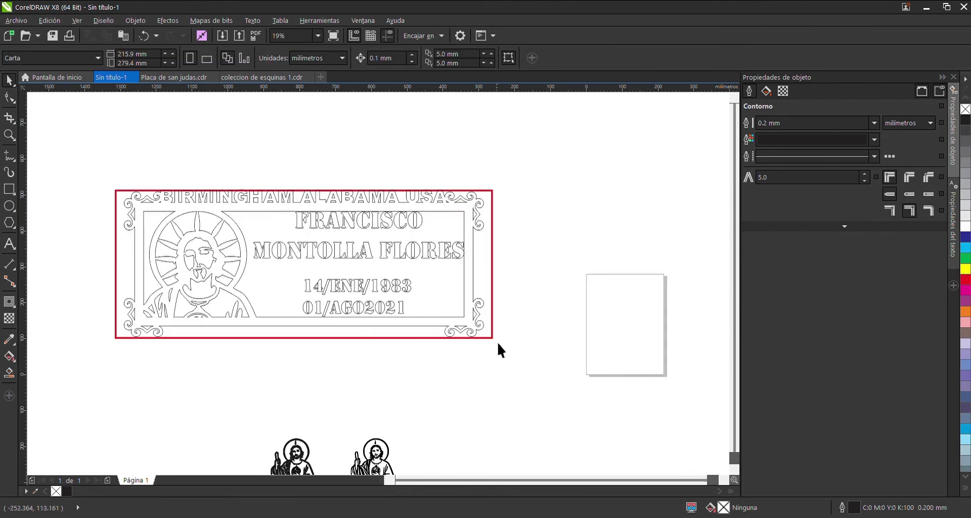
Step: Shift the 2021 digits right, combine them, and move the slash between AGO and 2021
{"action": "left_click_drag", "start_coordinate": [104, 161], "coordinate": [336, 197]}
{"action": "scroll", "coordinate": [387, 313], "scroll_direction": "up", "scroll_amount": 5}
{"action": "scroll", "coordinate": [387, 314], "scroll_direction": "up", "scroll_amount": 3}
{"action": "left_click", "coordinate": [385, 314]}
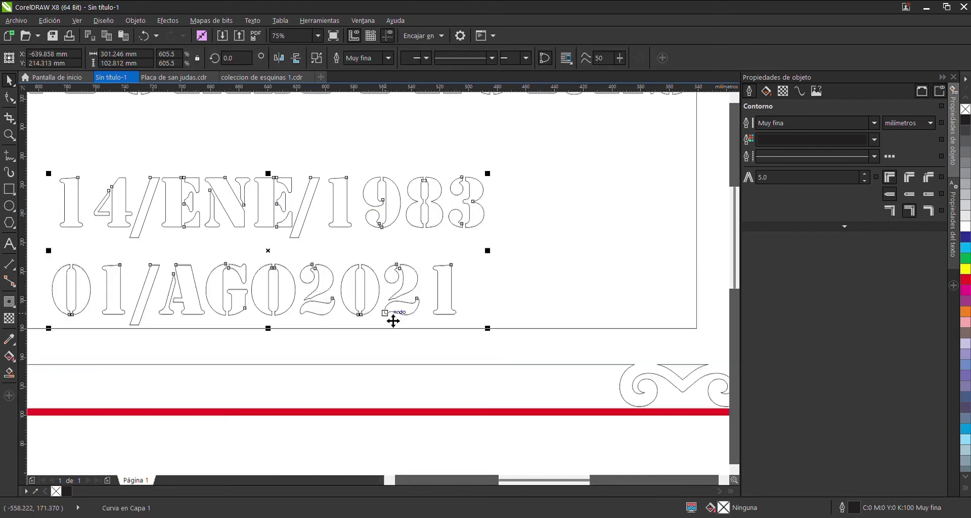
{"action": "left_click_drag", "start_coordinate": [578, 446], "coordinate": [275, 250]}
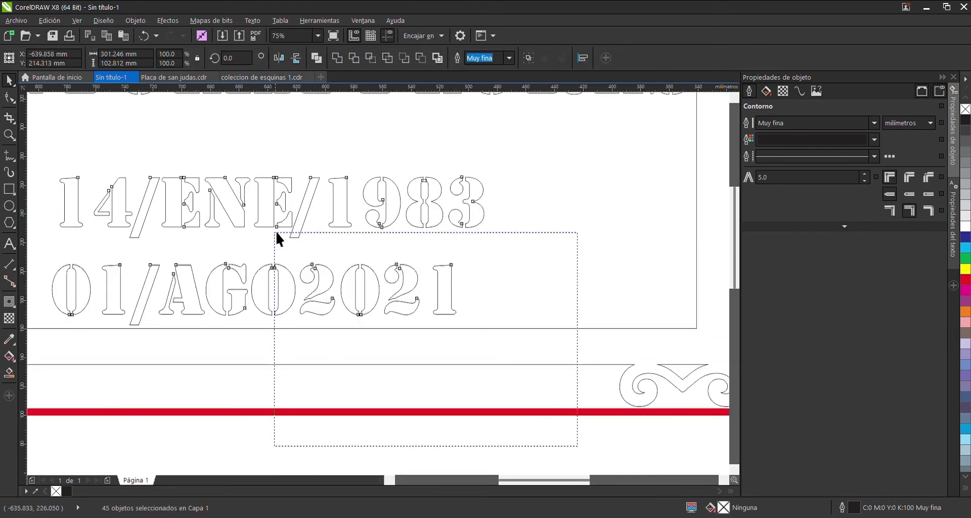
{"action": "left_click_drag", "start_coordinate": [330, 291], "coordinate": [344, 291]}
{"action": "key", "text": "ctrl+l"}
{"action": "left_click_drag", "start_coordinate": [149, 286], "coordinate": [320, 314]}
Step: Combine the 01/AGO/2021 line and the 14/ENE/1983 line each into a single curve
{"action": "scroll", "coordinate": [424, 381], "scroll_direction": "down", "scroll_amount": 1}
{"action": "left_click_drag", "start_coordinate": [502, 418], "coordinate": [103, 304]}
{"action": "left_click", "coordinate": [317, 58]}
{"action": "left_click_drag", "start_coordinate": [658, 327], "coordinate": [324, 274]}
{"action": "left_click", "coordinate": [317, 58]}
{"action": "left_click_drag", "start_coordinate": [482, 394], "coordinate": [201, 303]}
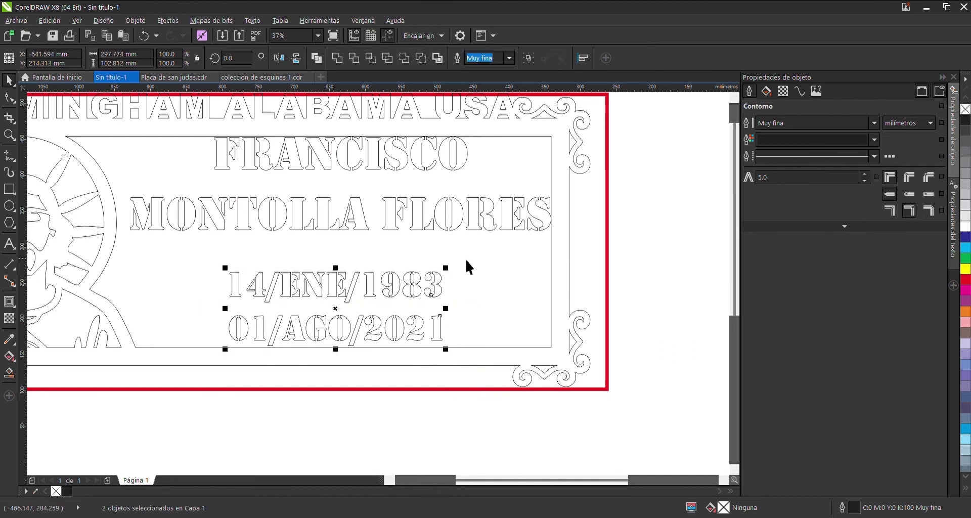
{"action": "left_click", "coordinate": [495, 232], "text": "shift"}
{"action": "left_click_drag", "start_coordinate": [637, 263], "coordinate": [84, 131]}
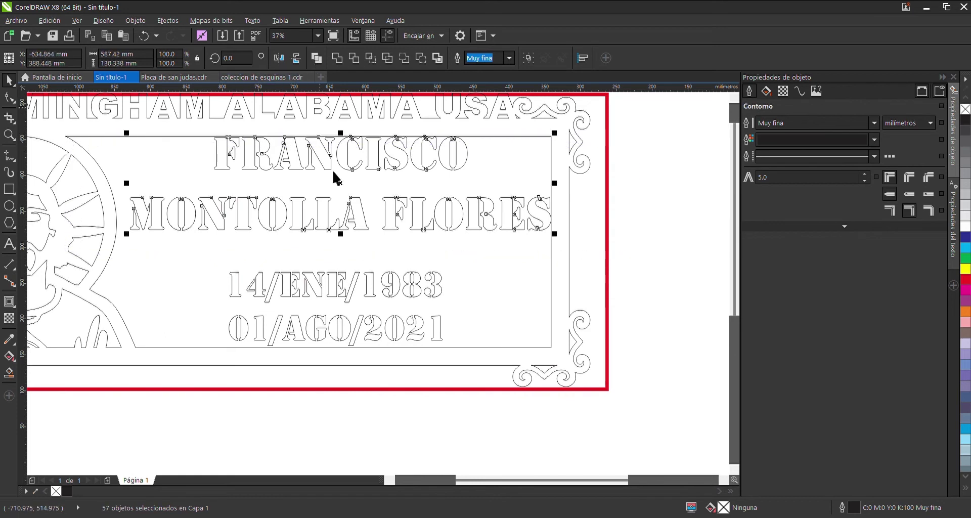
{"action": "key", "text": "ctrl+l"}
{"action": "left_click", "coordinate": [360, 276], "text": "shift"}
{"action": "key", "text": "c"}
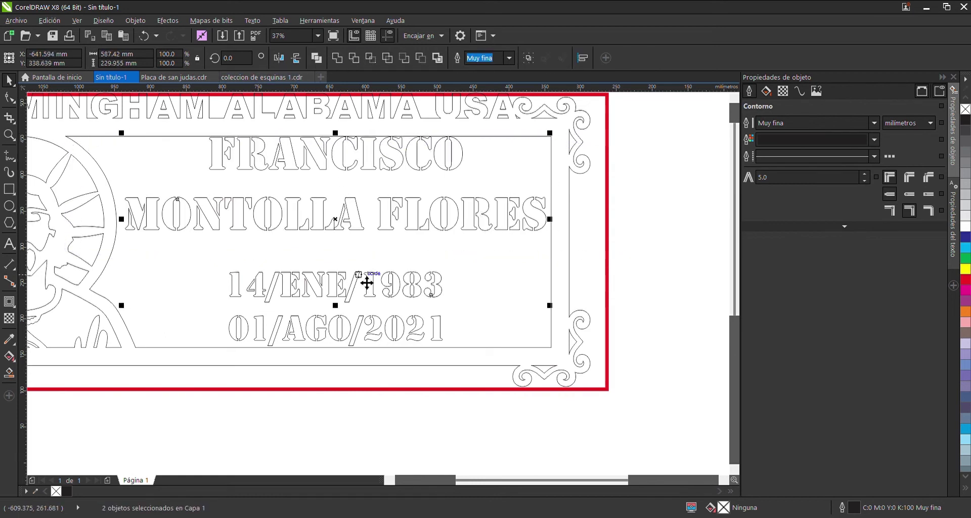
{"action": "left_click", "coordinate": [388, 413]}
{"action": "scroll", "coordinate": [346, 295], "scroll_direction": "up", "scroll_amount": 3}
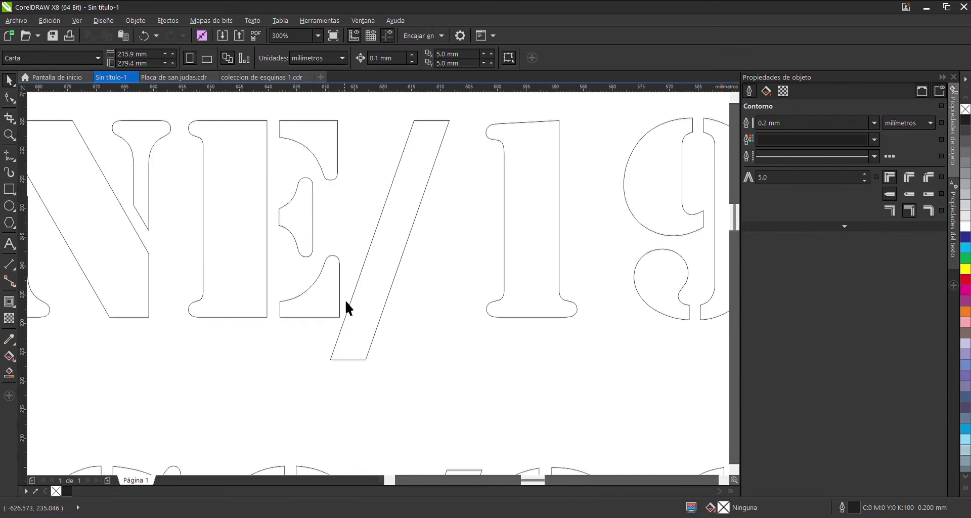
{"action": "scroll", "coordinate": [343, 326], "scroll_direction": "down", "scroll_amount": 3}
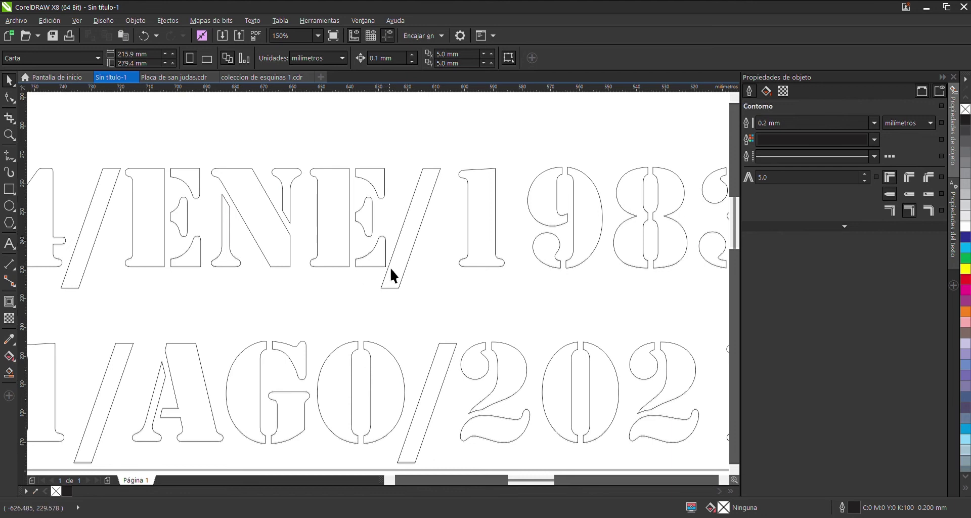
{"action": "scroll", "coordinate": [389, 268], "scroll_direction": "up", "scroll_amount": 6}
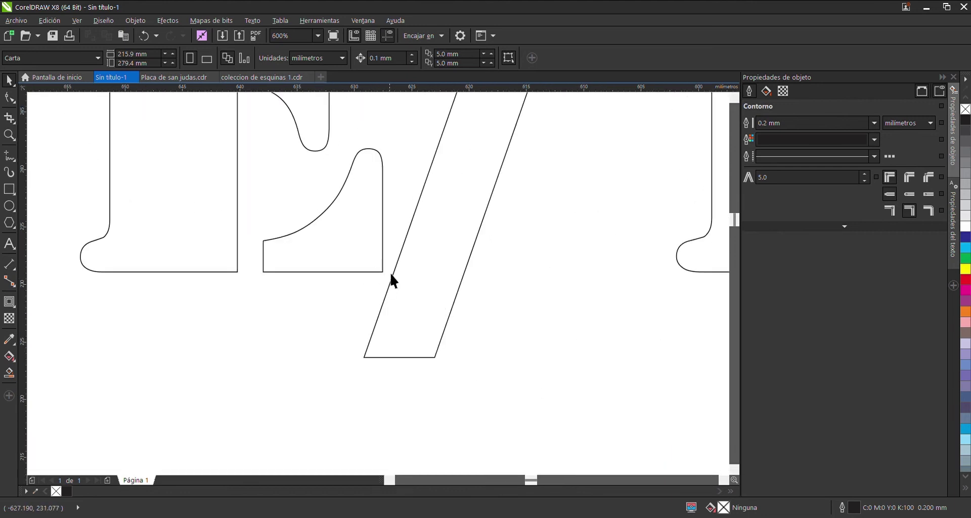
{"action": "scroll", "coordinate": [368, 307], "scroll_direction": "down", "scroll_amount": 12}
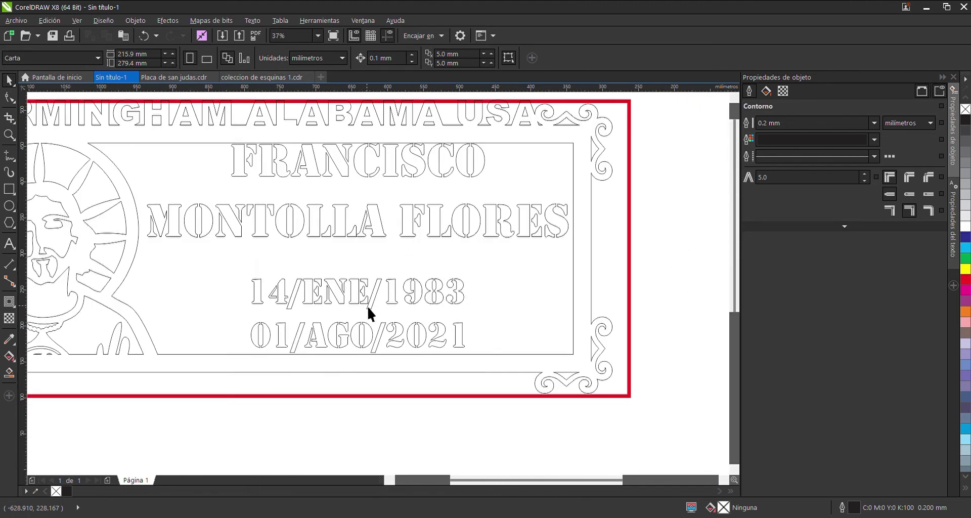
{"action": "left_click_drag", "start_coordinate": [196, 336], "coordinate": [347, 313]}
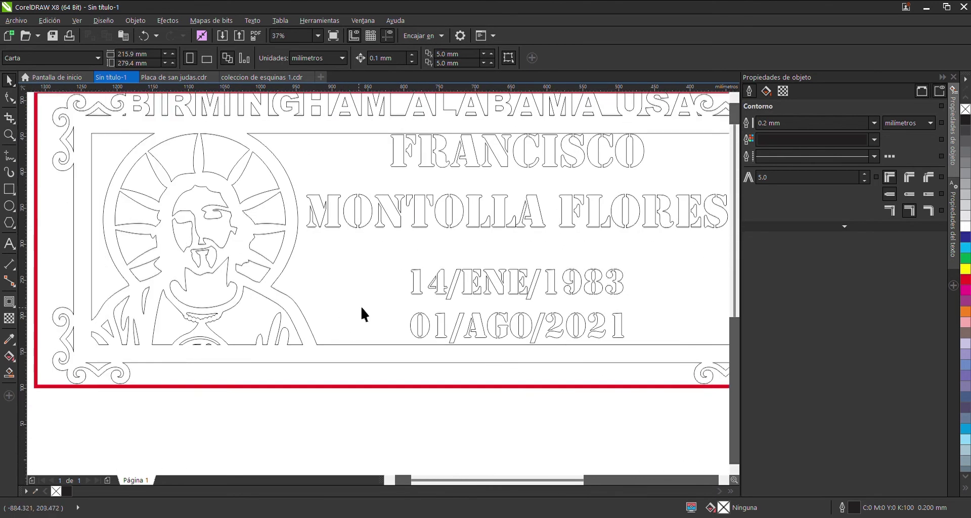
{"action": "scroll", "coordinate": [211, 290], "scroll_direction": "down", "scroll_amount": 3}
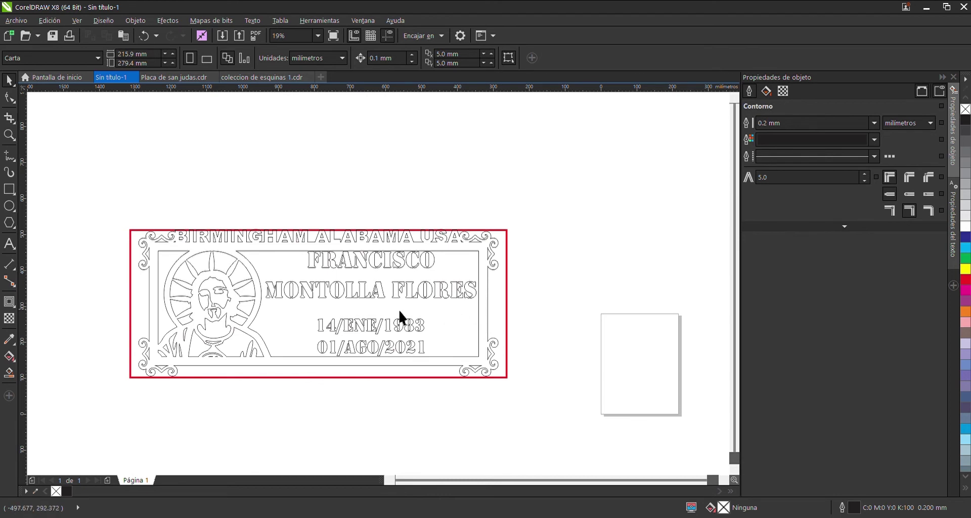
Step: Combine the name, dates and inner frame into one curve, then test a Trim and undo it
{"action": "left_click_drag", "start_coordinate": [531, 380], "coordinate": [252, 242]}
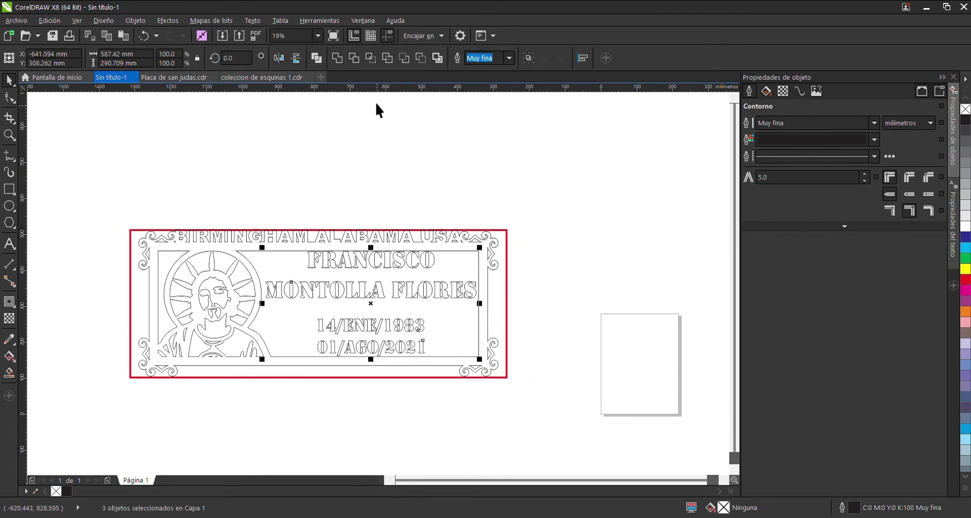
{"action": "left_click", "coordinate": [321, 64]}
{"action": "left_click", "coordinate": [482, 260], "text": "shift"}
{"action": "left_click", "coordinate": [337, 59]}
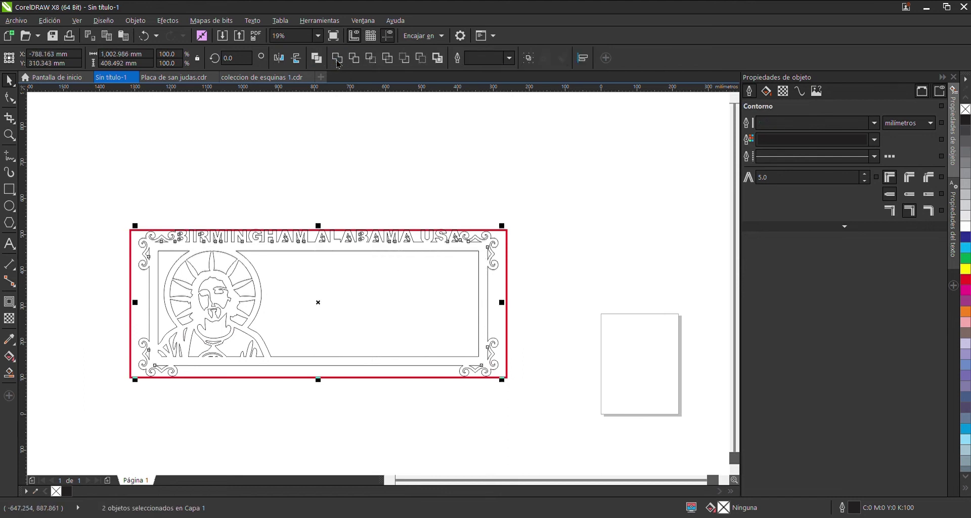
{"action": "left_click", "coordinate": [363, 205]}
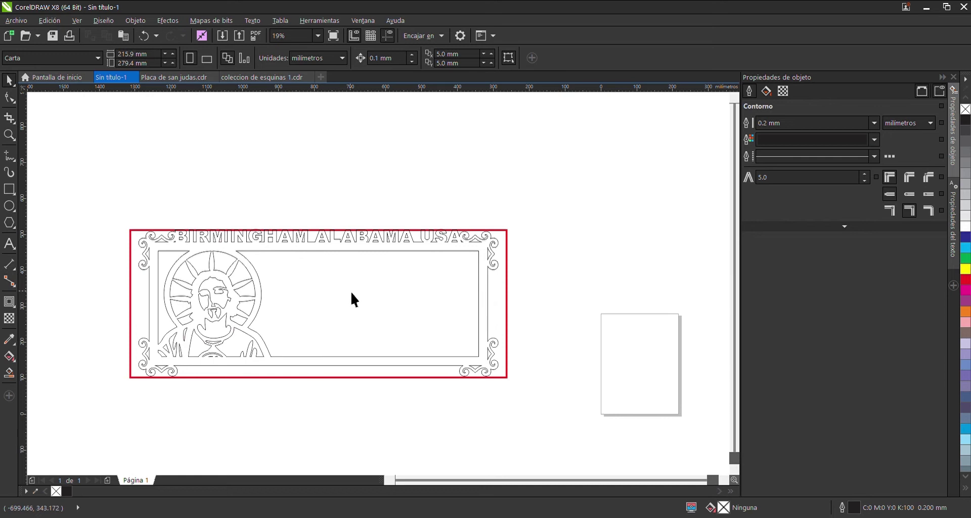
{"action": "key", "text": "ctrl+z"}
Step: Preview the ornamental frame filled solid black, then undo the fill
{"action": "left_click", "coordinate": [343, 246]}
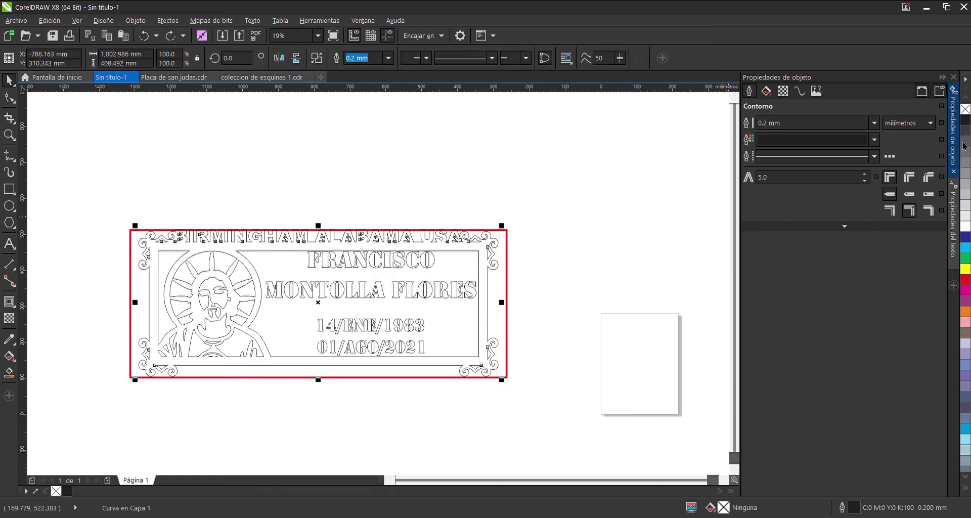
{"action": "left_click", "coordinate": [964, 119]}
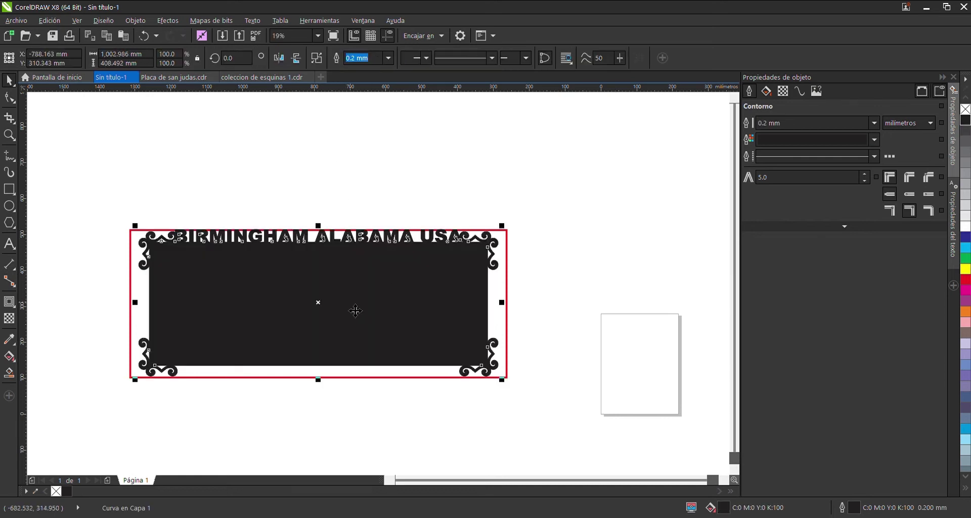
{"action": "key", "text": "ctrl+z"}
Step: Combine the portrait and its surrounding pieces into one curve, undoing a test black fill
{"action": "left_click_drag", "start_coordinate": [83, 167], "coordinate": [274, 402]}
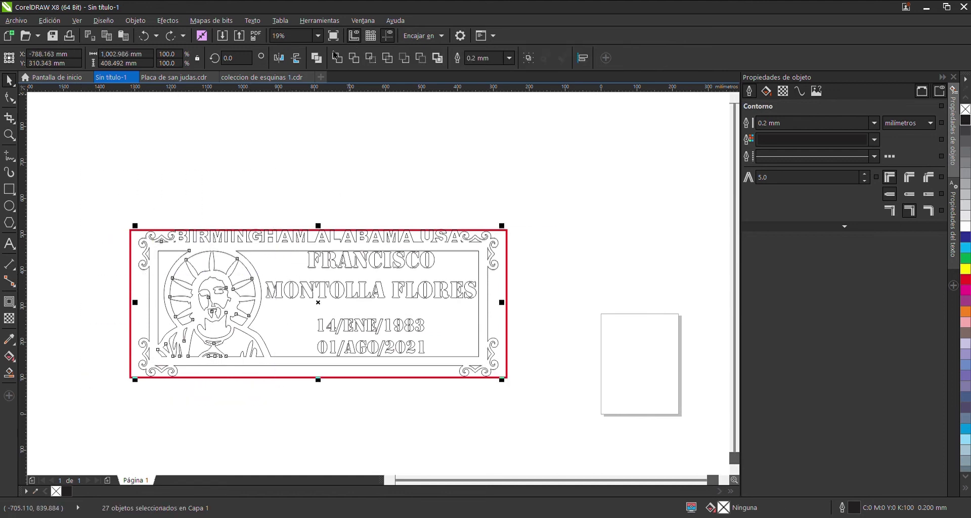
{"action": "left_click", "coordinate": [316, 57]}
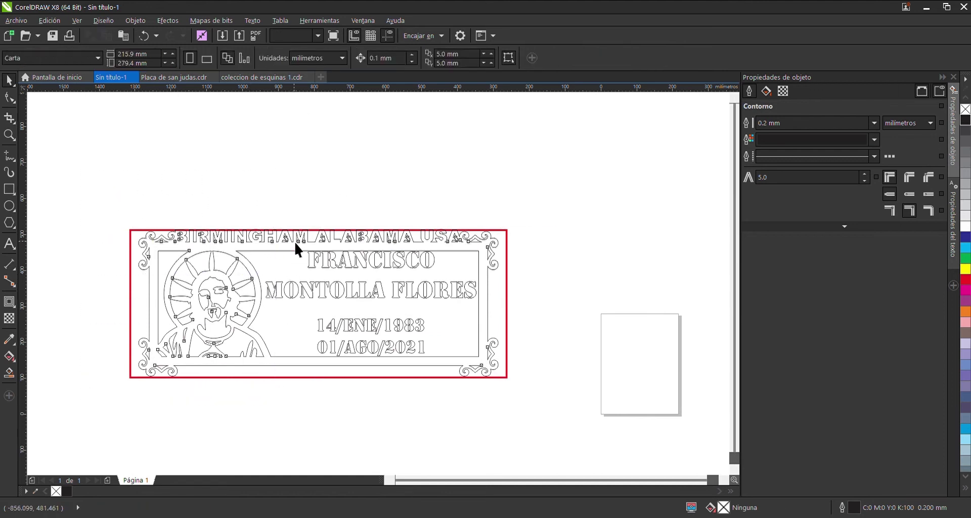
{"action": "left_click", "coordinate": [965, 121]}
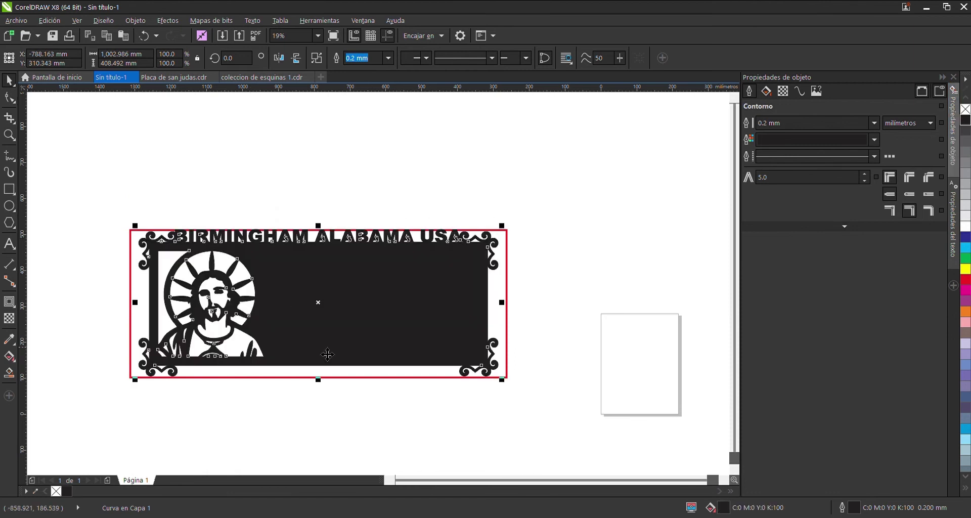
{"action": "left_click", "coordinate": [322, 202]}
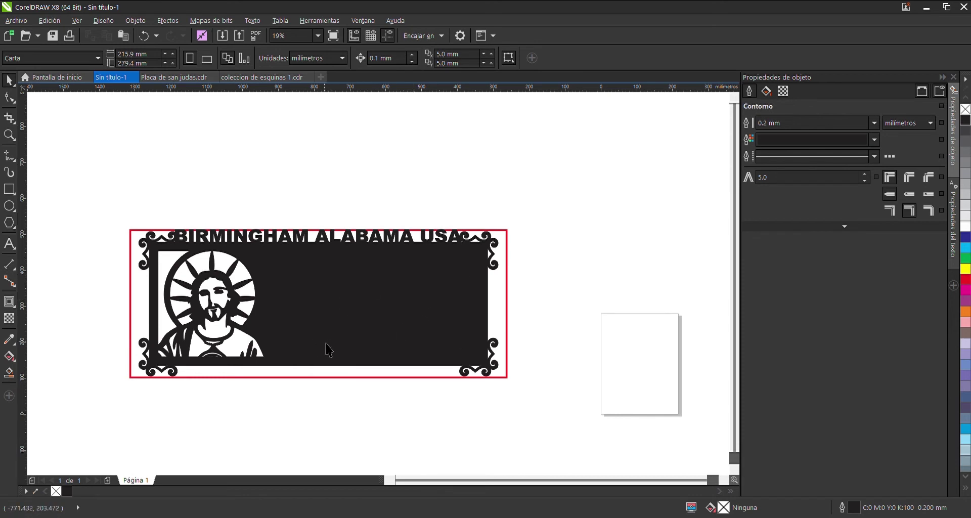
{"action": "key", "text": "ctrl+z"}
{"action": "left_click", "coordinate": [546, 257]}
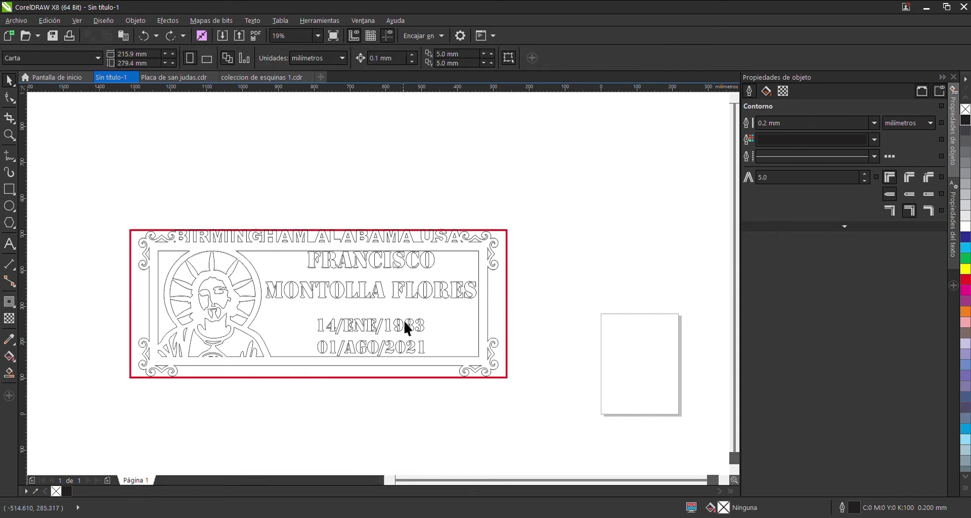
{"action": "left_click", "coordinate": [259, 277]}
{"action": "scroll", "coordinate": [276, 278], "scroll_direction": "up", "scroll_amount": 2}
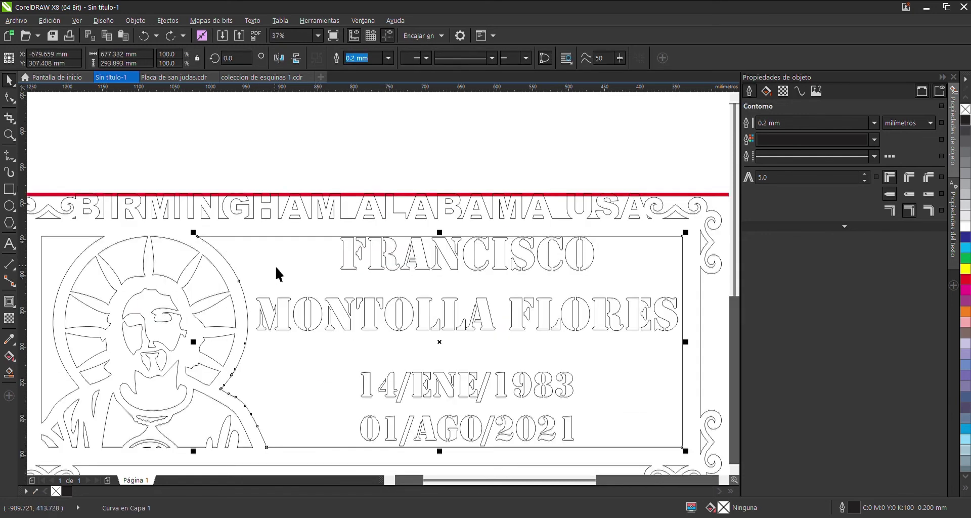
Step: Combine the two selected plaque objects into one curve and preview it filled black
{"action": "left_click", "coordinate": [275, 265]}
{"action": "scroll", "coordinate": [275, 265], "scroll_direction": "down", "scroll_amount": 2}
{"action": "left_click_drag", "start_coordinate": [101, 184], "coordinate": [502, 412]}
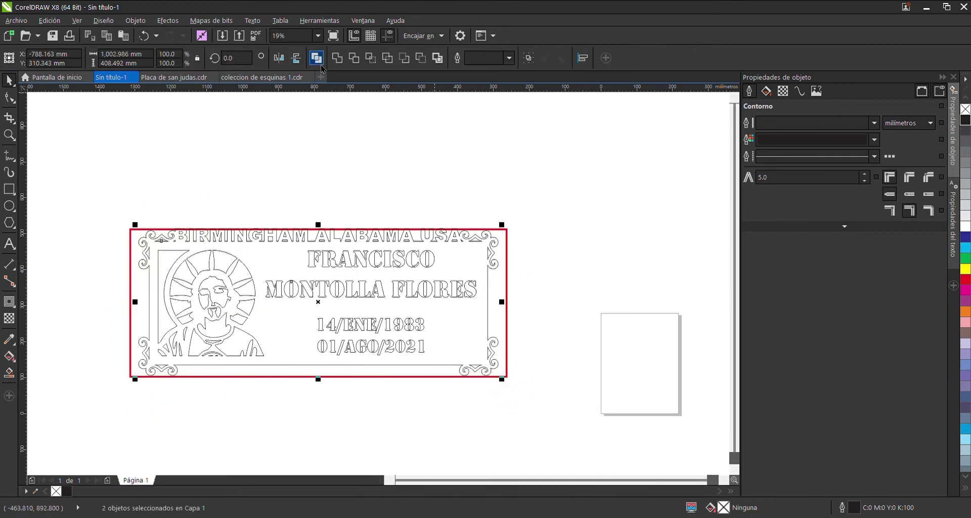
{"action": "left_click", "coordinate": [316, 58]}
{"action": "left_click", "coordinate": [964, 120]}
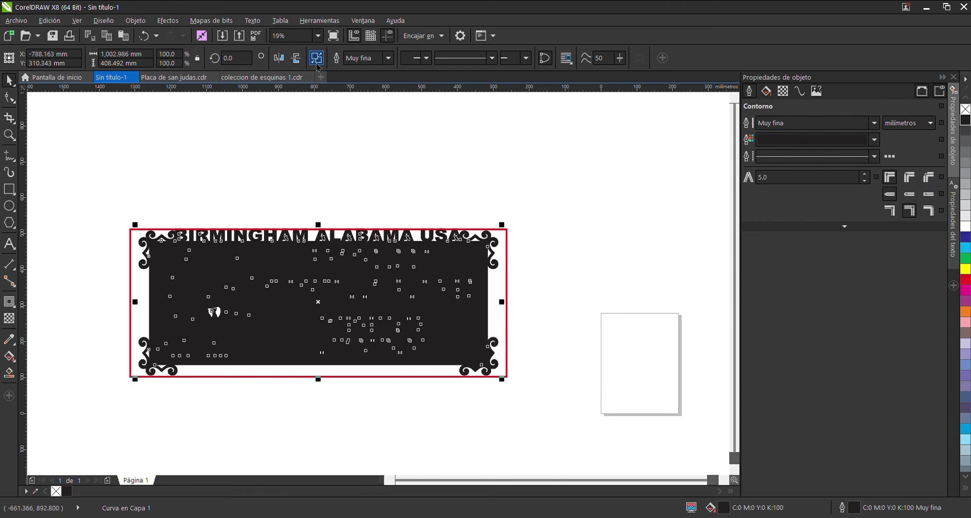
{"action": "left_click", "coordinate": [146, 187]}
Step: Combine all 166 plaque pieces into a single curve
{"action": "left_click_drag", "start_coordinate": [109, 191], "coordinate": [505, 426]}
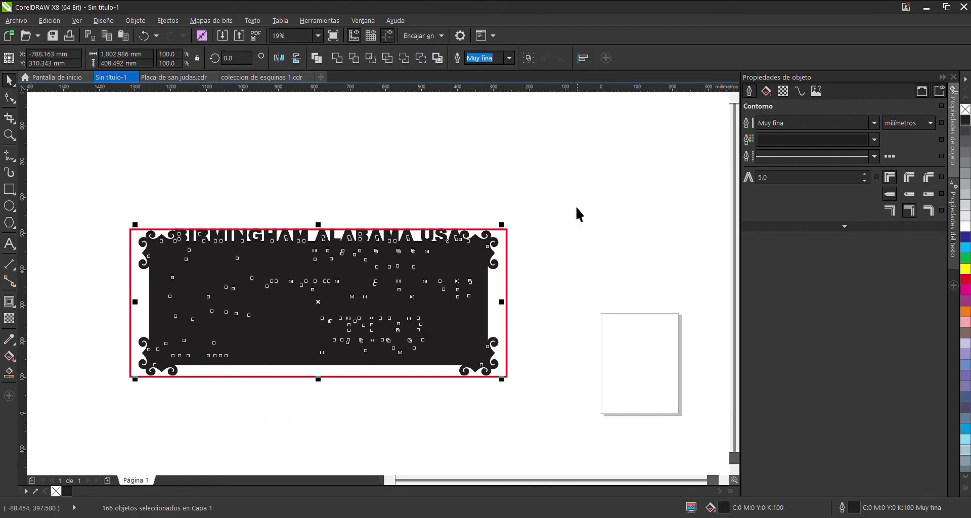
{"action": "left_click", "coordinate": [317, 58]}
{"action": "left_click", "coordinate": [304, 154]}
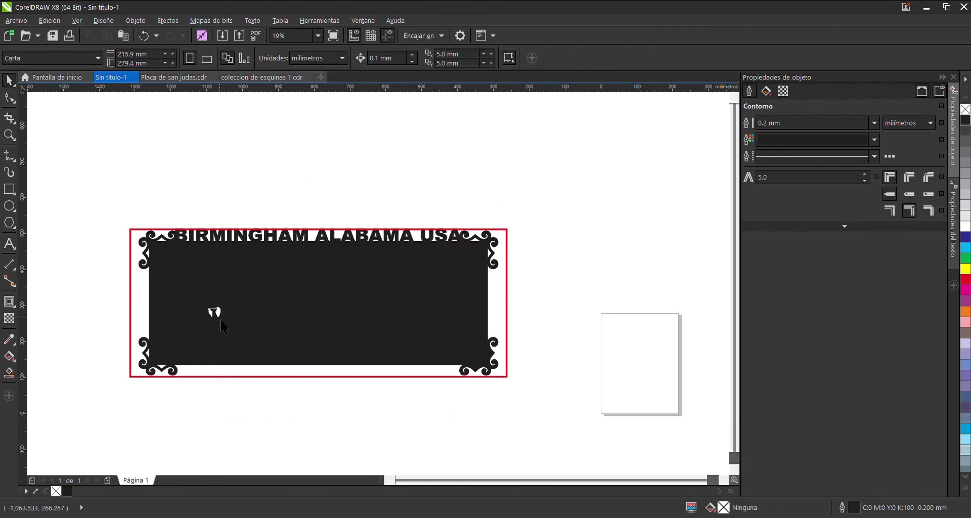
{"action": "scroll", "coordinate": [223, 326], "scroll_direction": "up", "scroll_amount": 2}
Step: Remove the black fill from the combined plaque curve so only outlines show
{"action": "left_click", "coordinate": [223, 323]}
{"action": "scroll", "coordinate": [223, 320], "scroll_direction": "down", "scroll_amount": 2}
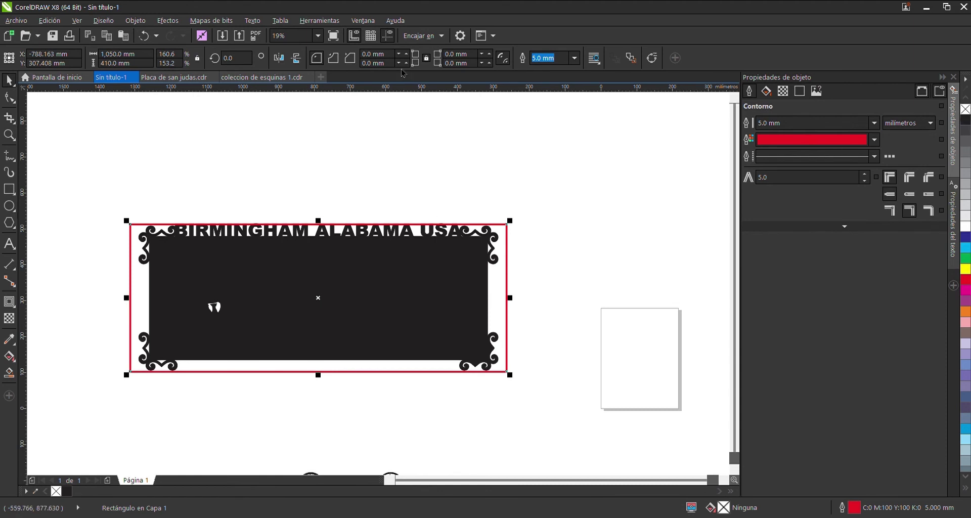
{"action": "left_click", "coordinate": [405, 113]}
{"action": "left_click", "coordinate": [493, 247]}
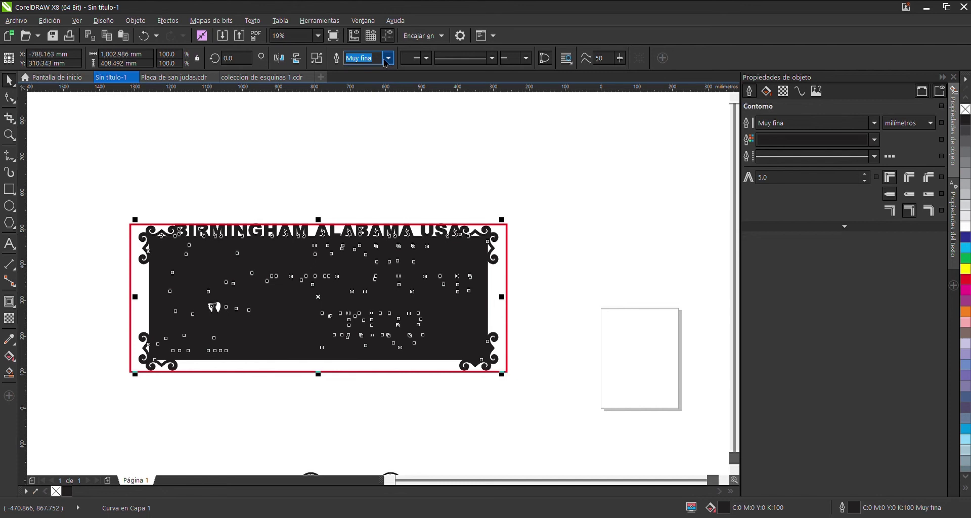
{"action": "left_click", "coordinate": [965, 109]}
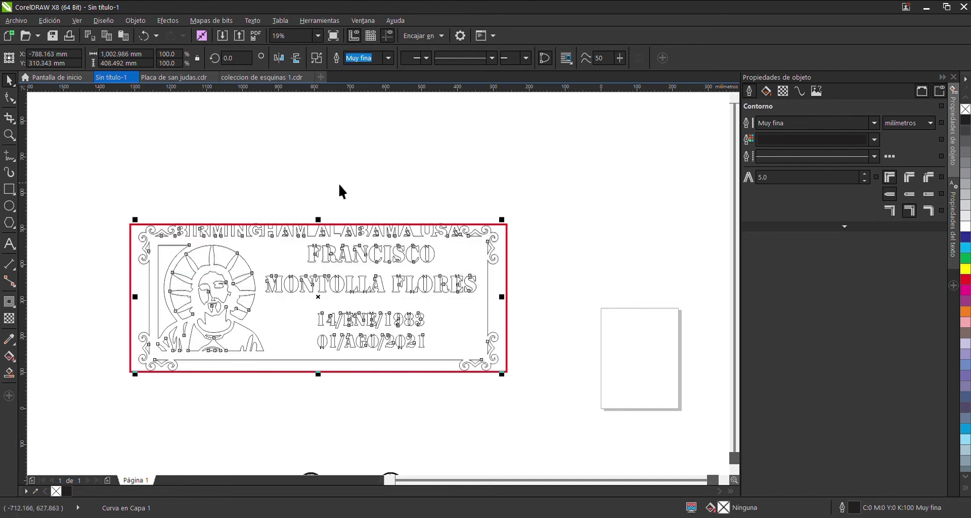
{"action": "left_click", "coordinate": [351, 207]}
{"action": "scroll", "coordinate": [302, 271], "scroll_direction": "up", "scroll_amount": 4}
{"action": "scroll", "coordinate": [302, 271], "scroll_direction": "down", "scroll_amount": 4}
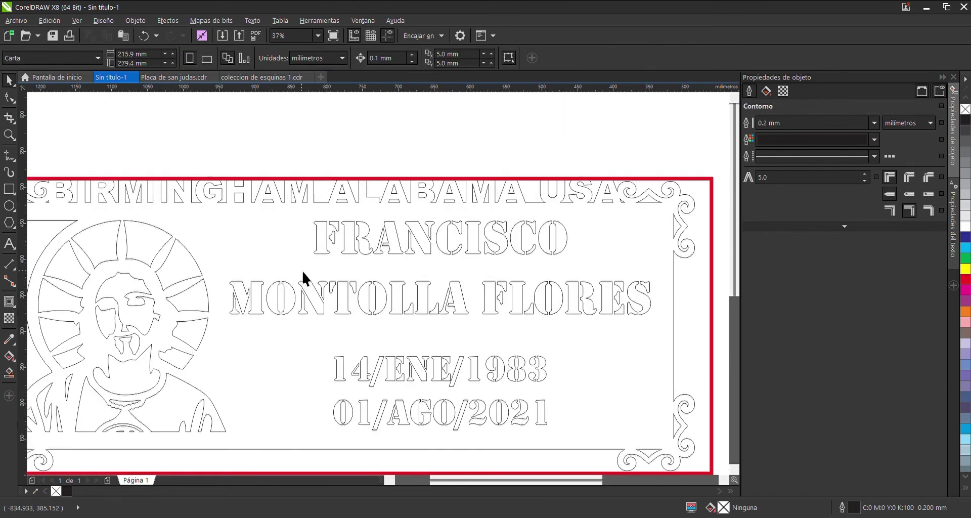
Step: Move the red border rectangle up above the plaque
{"action": "scroll", "coordinate": [301, 275], "scroll_direction": "up", "scroll_amount": 2}
{"action": "left_click_drag", "start_coordinate": [304, 290], "coordinate": [374, 255]}
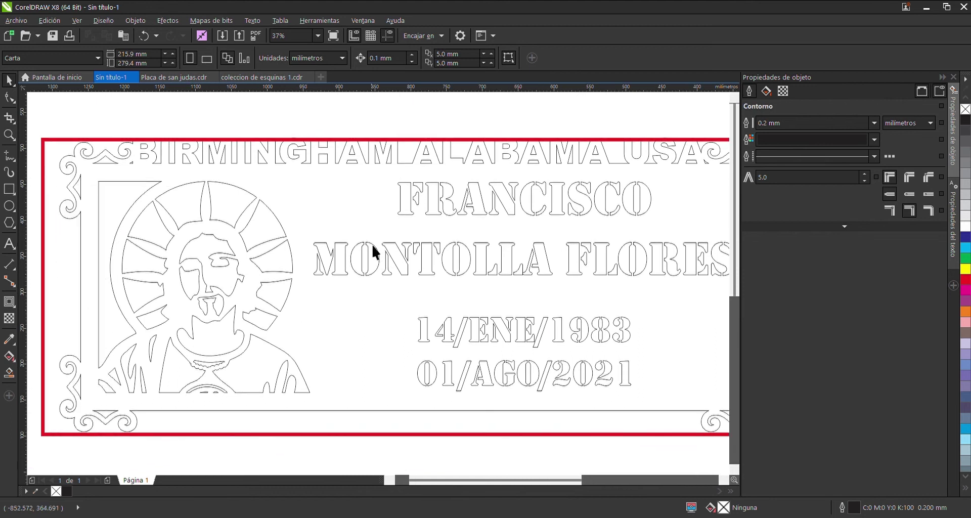
{"action": "scroll", "coordinate": [181, 355], "scroll_direction": "down", "scroll_amount": 2}
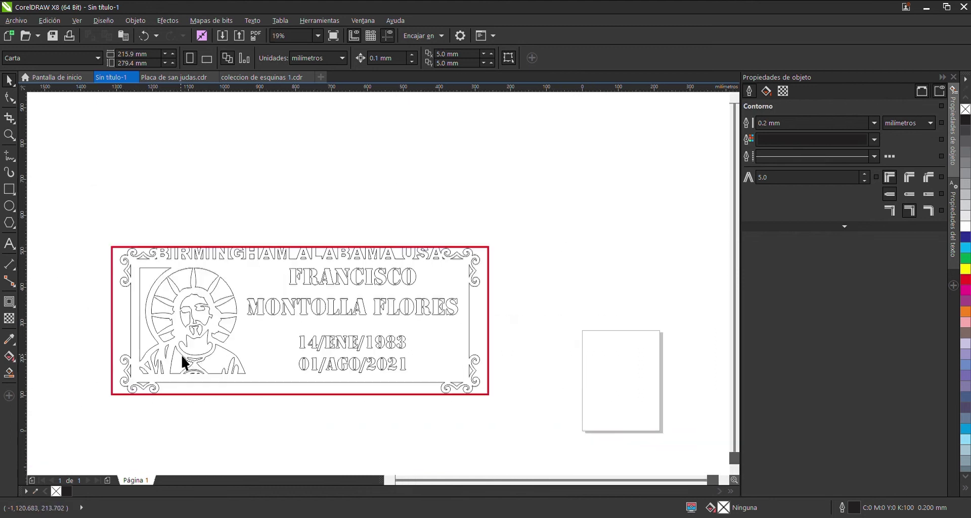
{"action": "scroll", "coordinate": [224, 368], "scroll_direction": "up", "scroll_amount": 2}
{"action": "left_click", "coordinate": [267, 407]}
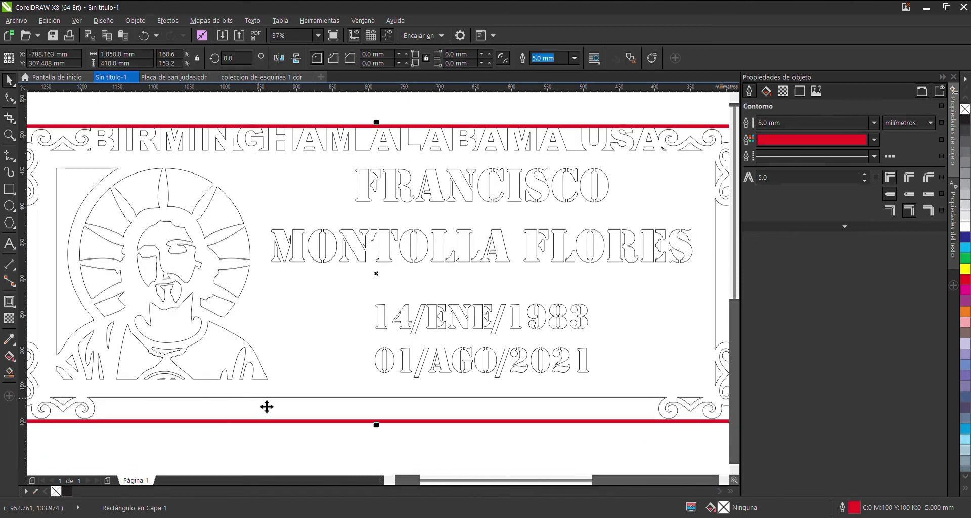
{"action": "scroll", "coordinate": [266, 406], "scroll_direction": "down", "scroll_amount": 2}
{"action": "left_click", "coordinate": [86, 241]}
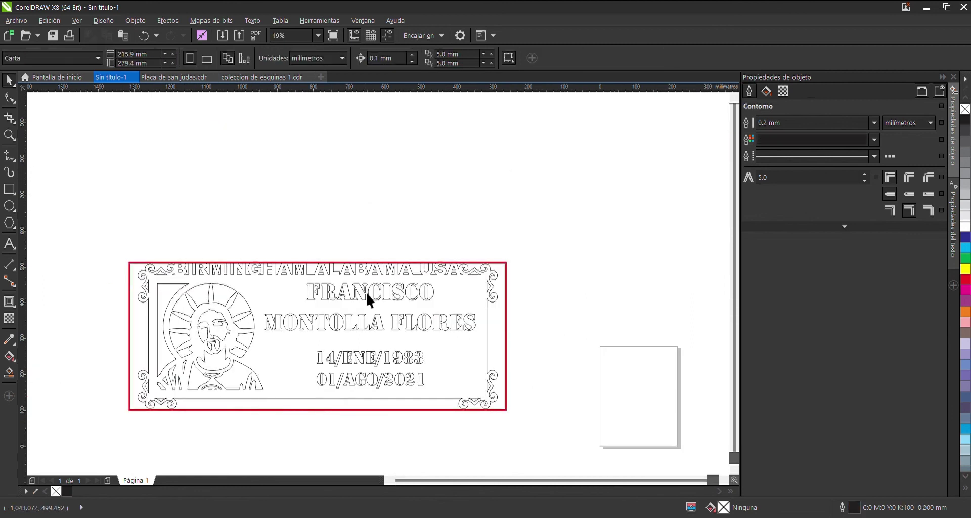
{"action": "left_click_drag", "start_coordinate": [508, 330], "coordinate": [598, 134]}
Step: Break the plaque apart with Ctrl+K, recombine all pieces with Ctrl+L, and undo the black fill
{"action": "left_click_drag", "start_coordinate": [538, 421], "coordinate": [135, 245]}
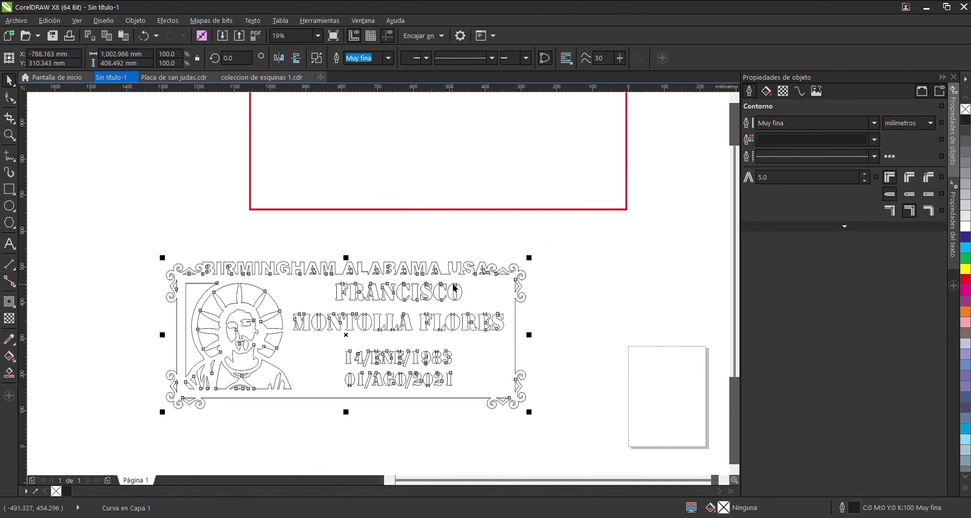
{"action": "key", "text": "ctrl+k"}
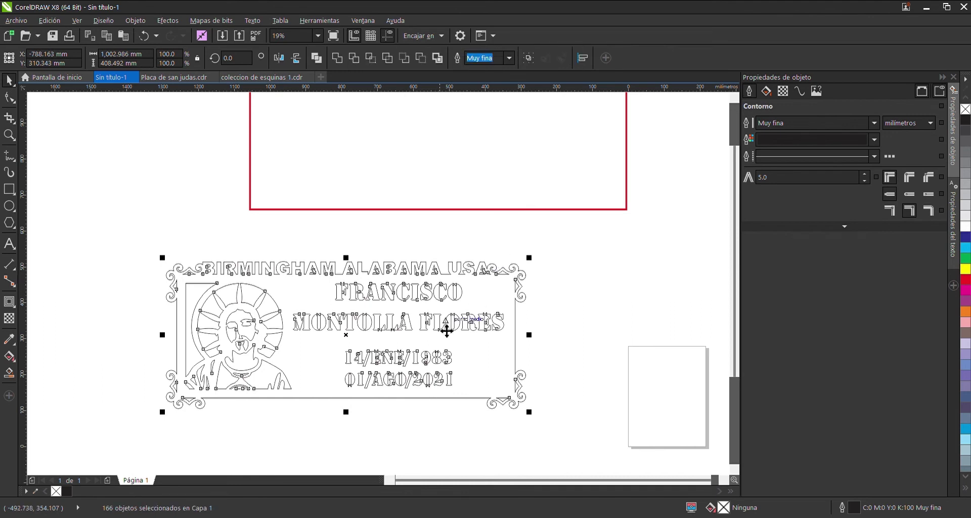
{"action": "left_click_drag", "start_coordinate": [129, 230], "coordinate": [537, 422]}
{"action": "key", "text": "ctrl+l"}
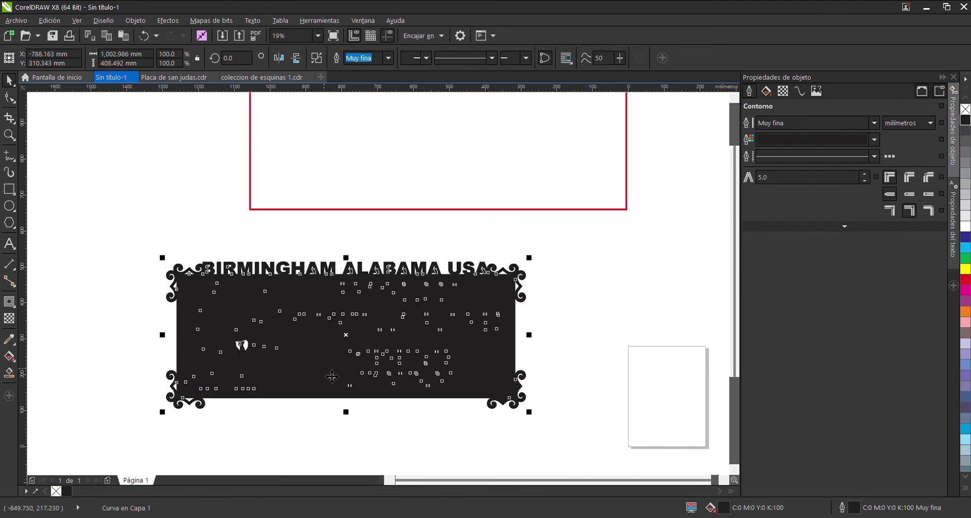
{"action": "scroll", "coordinate": [332, 376], "scroll_direction": "up", "scroll_amount": 2}
{"action": "key", "text": "ctrl+z"}
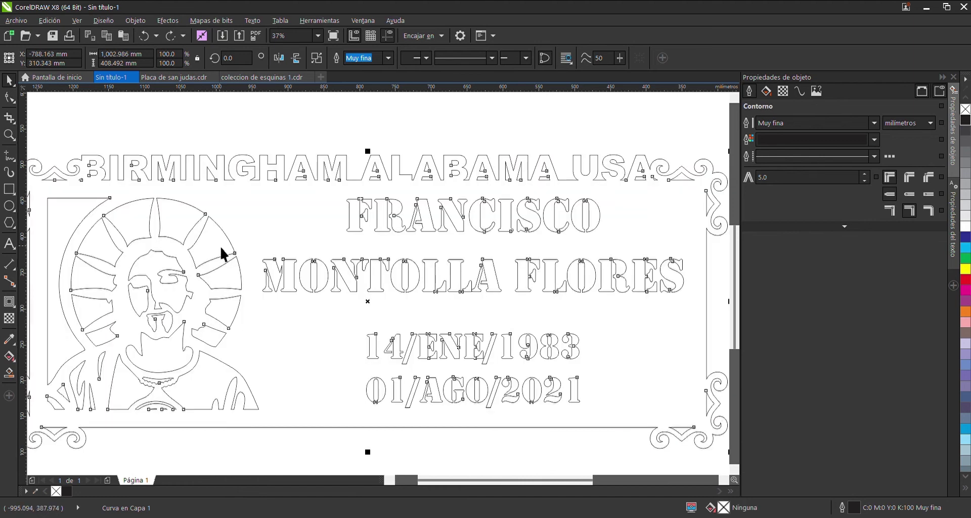
{"action": "key", "text": "ctrl+z"}
{"action": "scroll", "coordinate": [273, 283], "scroll_direction": "down", "scroll_amount": 2}
{"action": "left_click_drag", "start_coordinate": [84, 197], "coordinate": [266, 409]}
{"action": "left_click_drag", "start_coordinate": [137, 178], "coordinate": [202, 170]}
{"action": "left_click_drag", "start_coordinate": [141, 190], "coordinate": [505, 235]}
{"action": "left_click", "coordinate": [316, 58]}
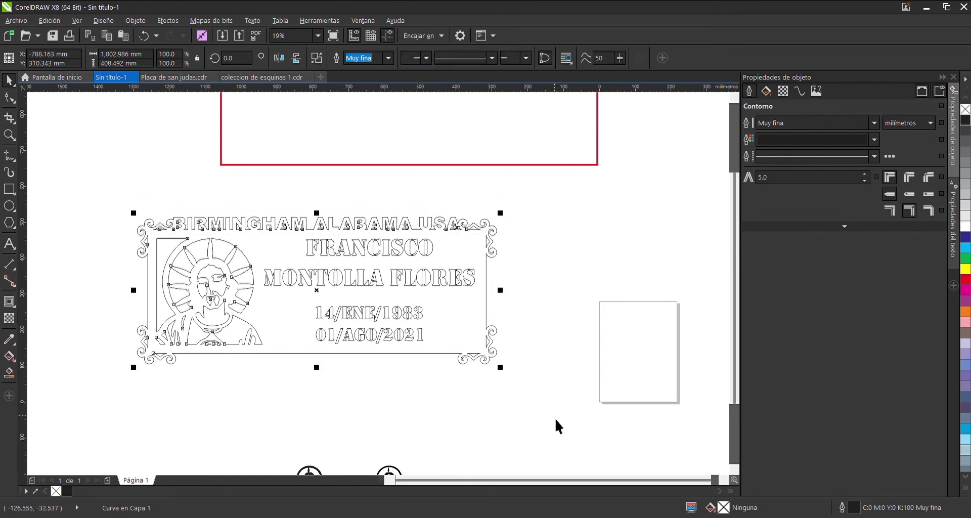
{"action": "left_click_drag", "start_coordinate": [543, 405], "coordinate": [97, 240]}
{"action": "left_click_drag", "start_coordinate": [65, 201], "coordinate": [533, 365]}
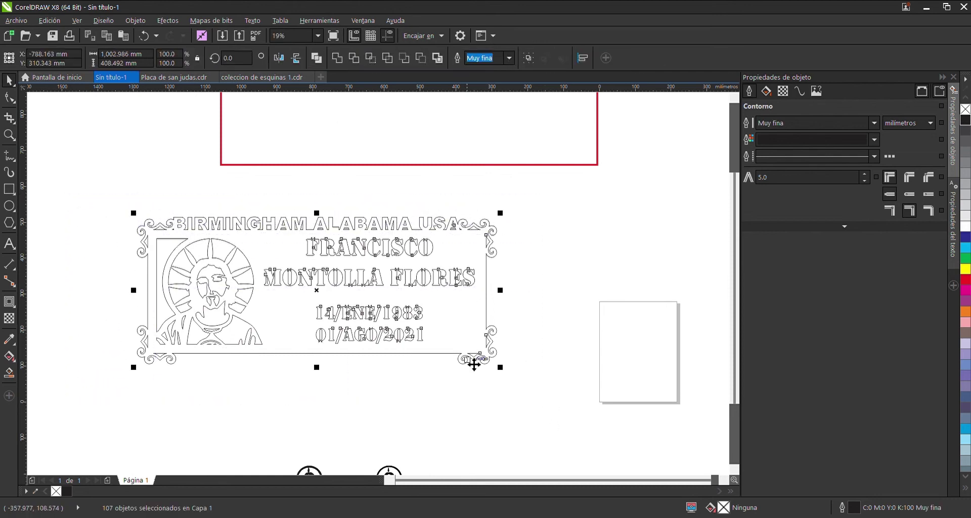
{"action": "left_click_drag", "start_coordinate": [523, 298], "coordinate": [260, 262]}
{"action": "left_click_drag", "start_coordinate": [516, 266], "coordinate": [293, 232]}
{"action": "scroll", "coordinate": [500, 248], "scroll_direction": "up", "scroll_amount": 1}
{"action": "scroll", "coordinate": [501, 247], "scroll_direction": "up", "scroll_amount": 2}
{"action": "left_click_drag", "start_coordinate": [577, 295], "coordinate": [471, 221]}
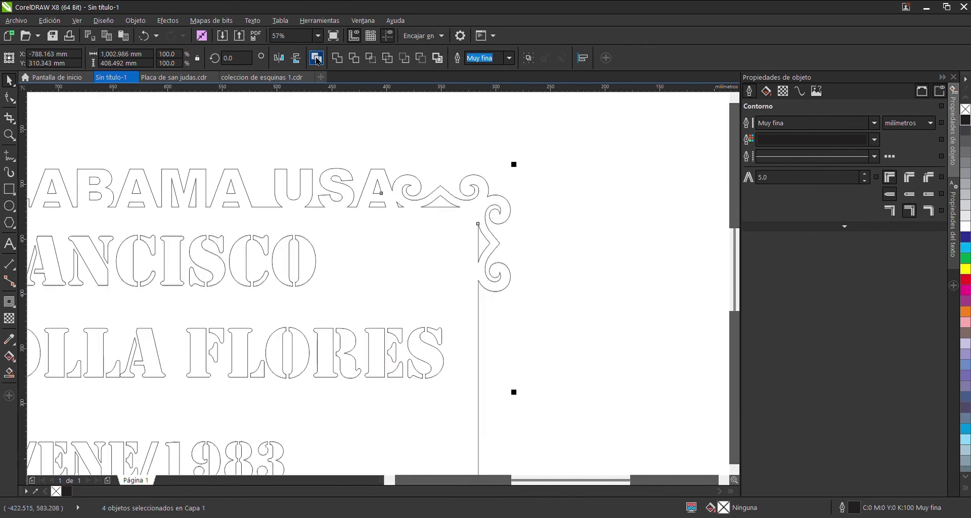
{"action": "key", "text": "ctrl+l"}
{"action": "scroll", "coordinate": [447, 298], "scroll_direction": "down", "scroll_amount": 2}
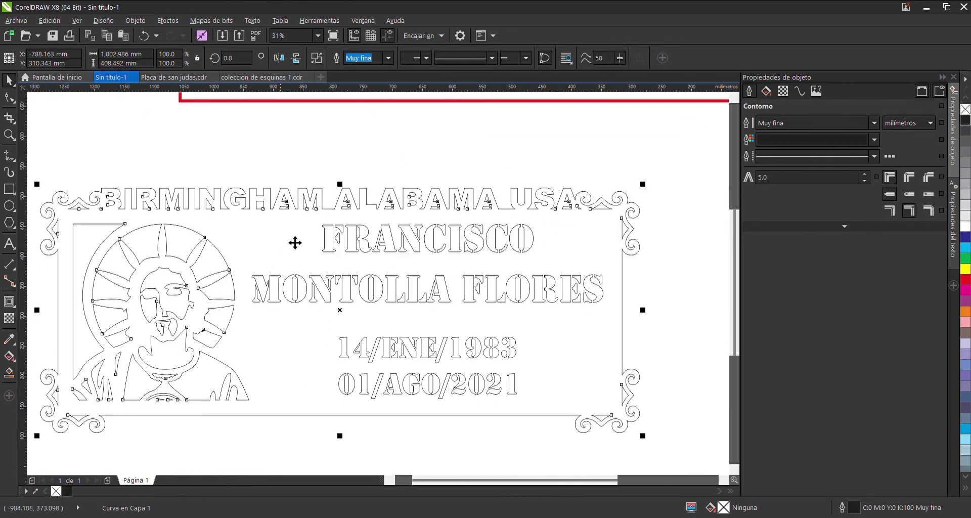
{"action": "left_click", "coordinate": [965, 120]}
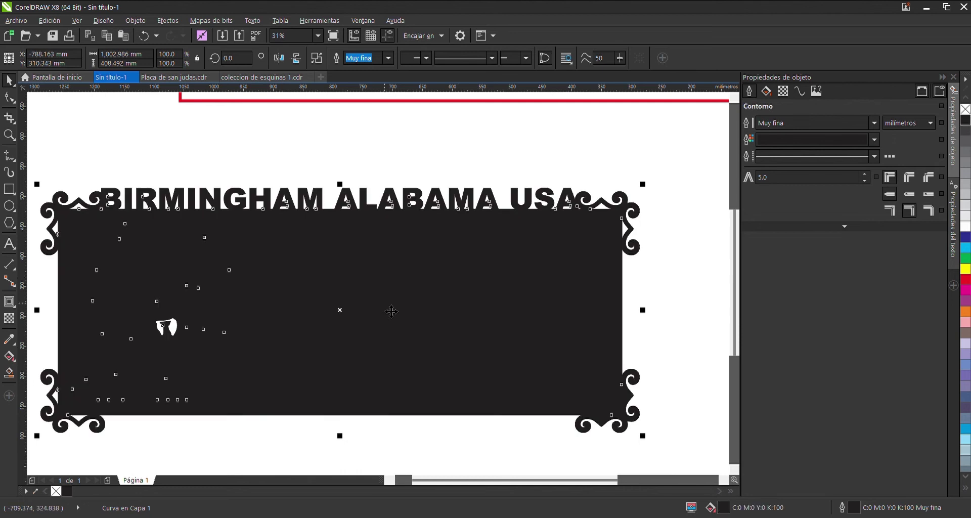
{"action": "key", "text": "ctrl+z"}
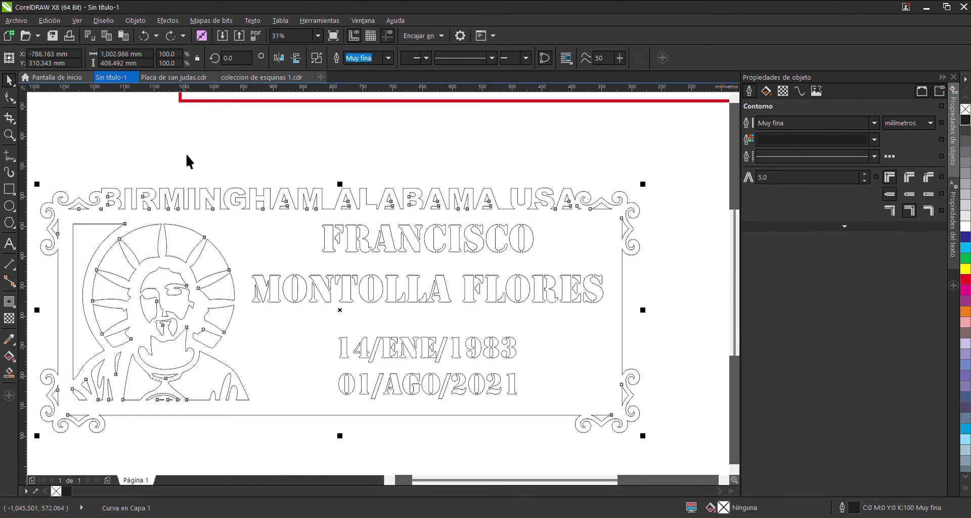
{"action": "left_click", "coordinate": [186, 153]}
{"action": "left_click", "coordinate": [143, 274]}
{"action": "key", "text": "c"}
{"action": "key", "text": "e"}
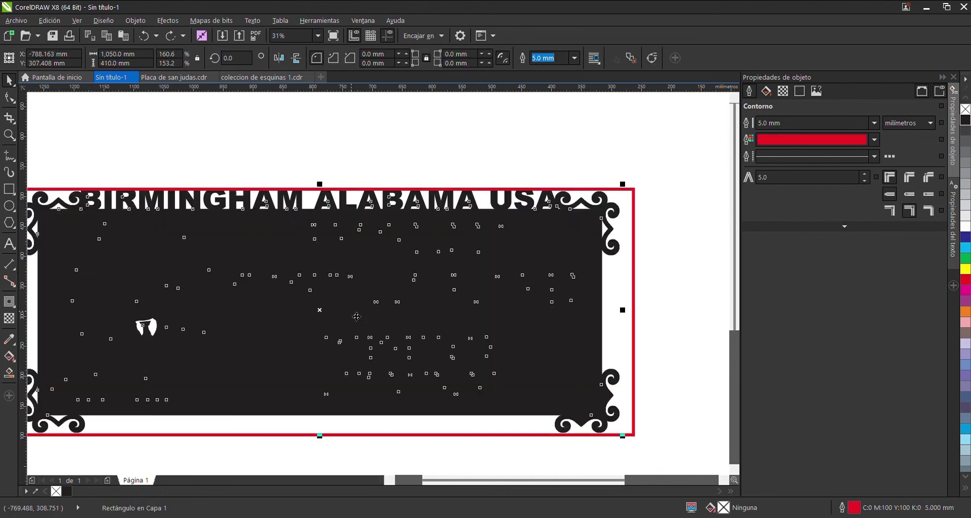
{"action": "scroll", "coordinate": [356, 316], "scroll_direction": "down", "scroll_amount": 3}
{"action": "left_click", "coordinate": [325, 326]}
{"action": "scroll", "coordinate": [325, 326], "scroll_direction": "left", "scroll_amount": 1}
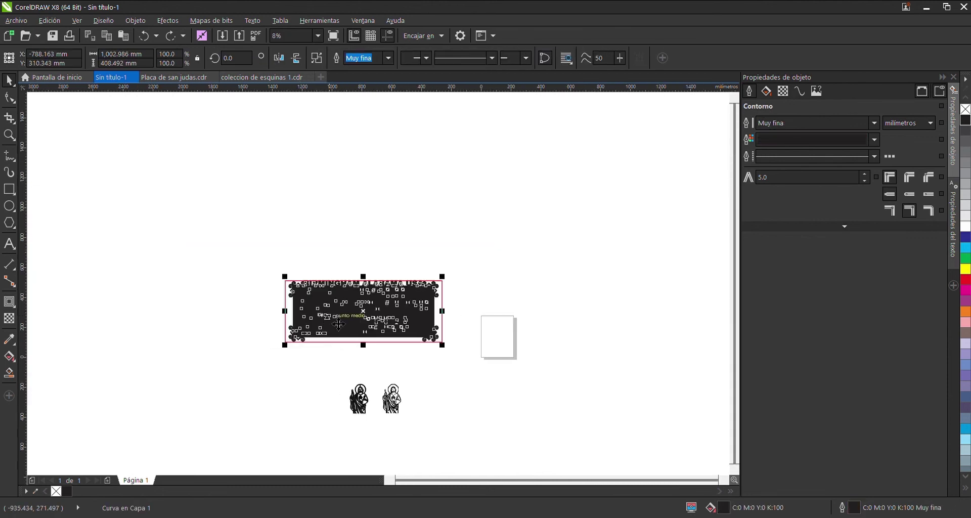
{"action": "scroll", "coordinate": [325, 326], "scroll_direction": "up", "scroll_amount": 3}
{"action": "key", "text": "ctrl+z"}
{"action": "left_click", "coordinate": [355, 311]}
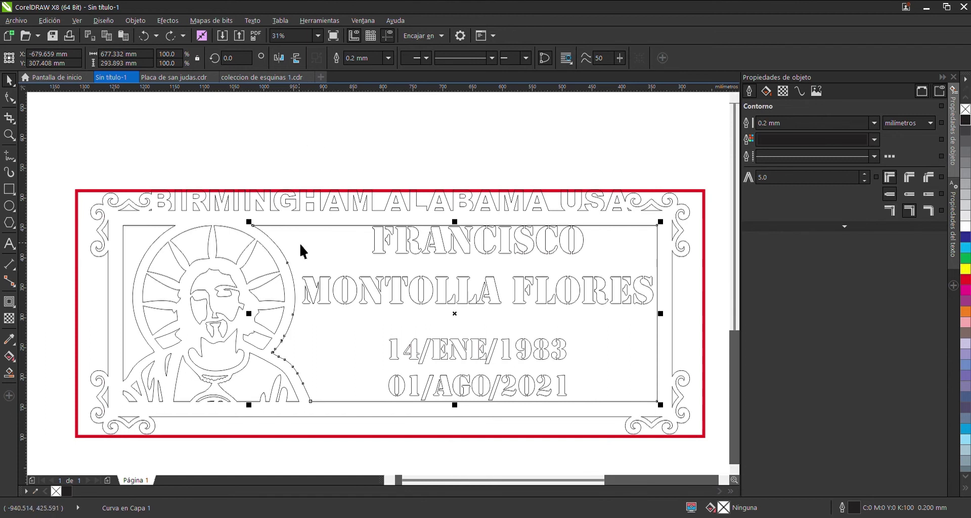
{"action": "scroll", "coordinate": [300, 243], "scroll_direction": "down", "scroll_amount": 2}
{"action": "left_click", "coordinate": [159, 204]}
{"action": "left_click_drag", "start_coordinate": [138, 197], "coordinate": [499, 352]}
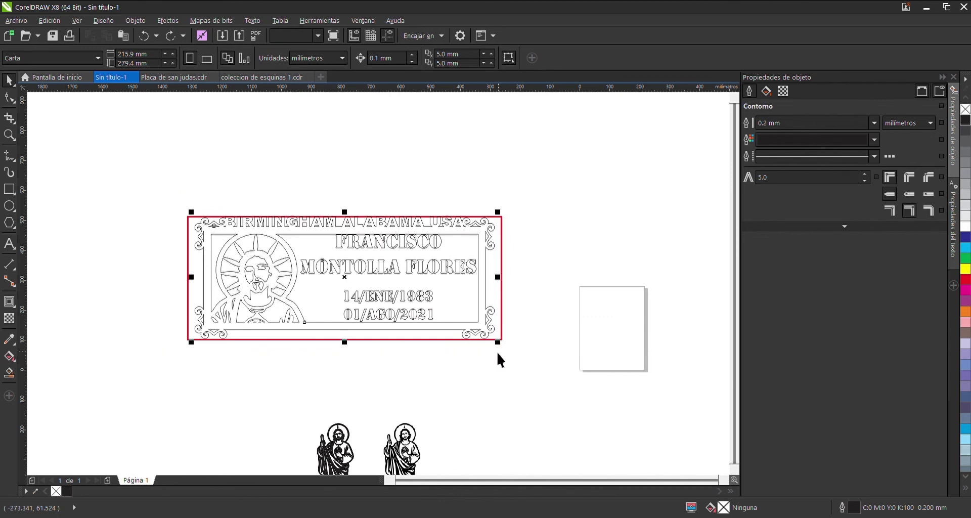
{"action": "left_click", "coordinate": [964, 120]}
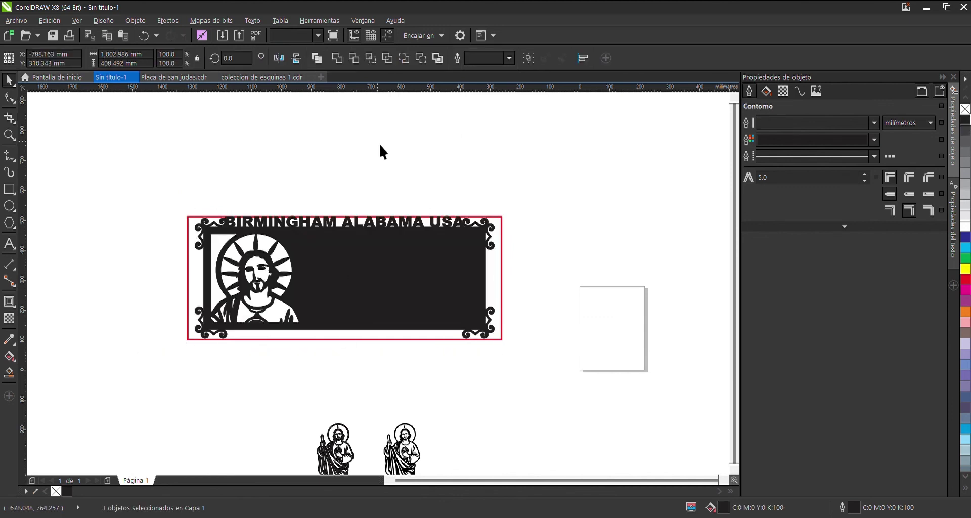
{"action": "key", "text": "ctrl+z"}
{"action": "left_click", "coordinate": [554, 251]}
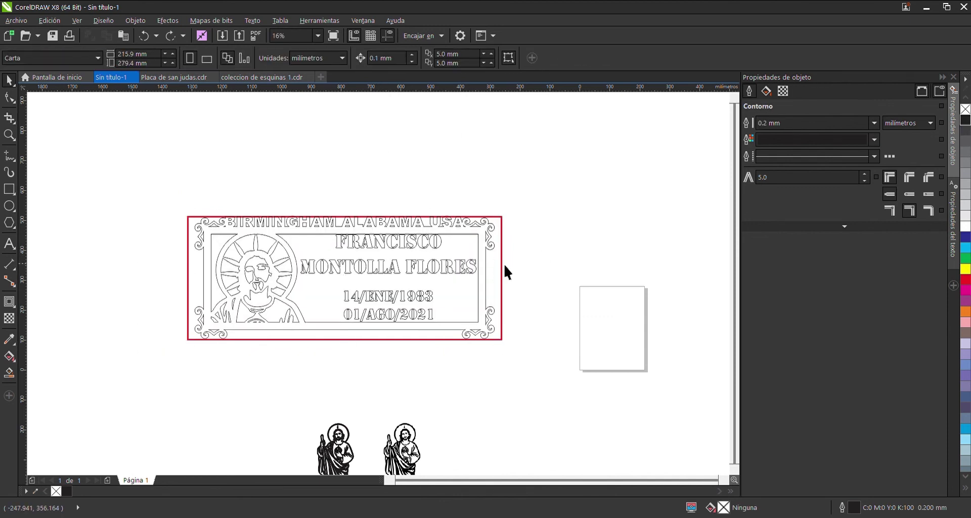
{"action": "scroll", "coordinate": [456, 278], "scroll_direction": "up", "scroll_amount": 2}
{"action": "left_click", "coordinate": [445, 272]}
{"action": "scroll", "coordinate": [481, 275], "scroll_direction": "left", "scroll_amount": 3}
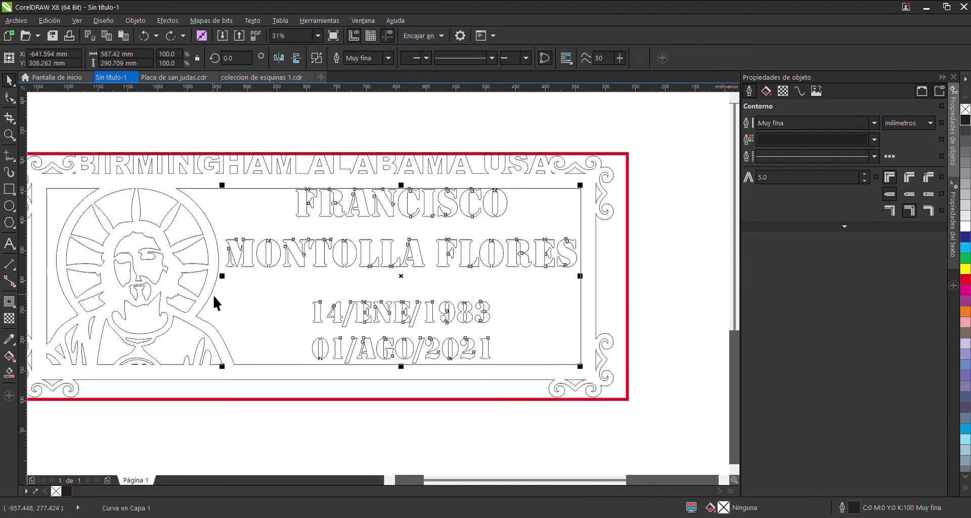
{"action": "left_click", "coordinate": [214, 298]}
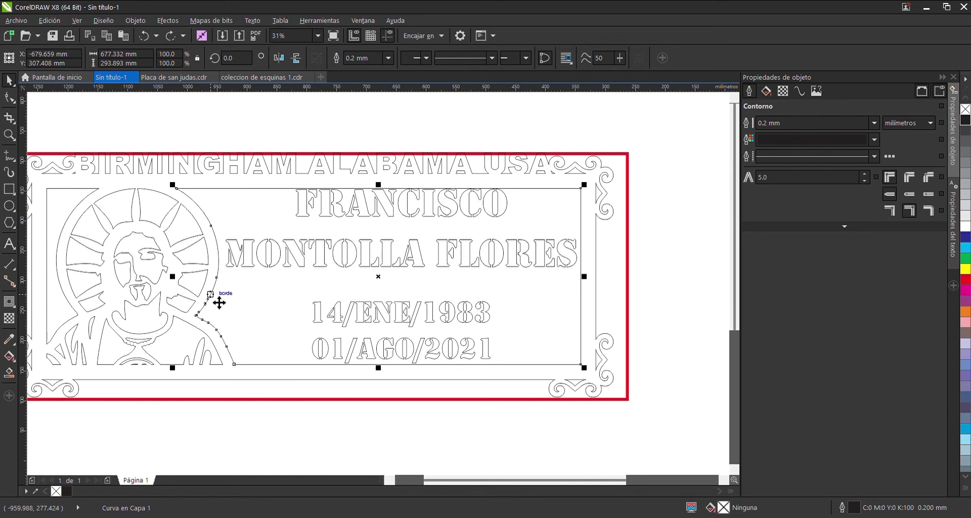
{"action": "scroll", "coordinate": [211, 291], "scroll_direction": "down", "scroll_amount": 2}
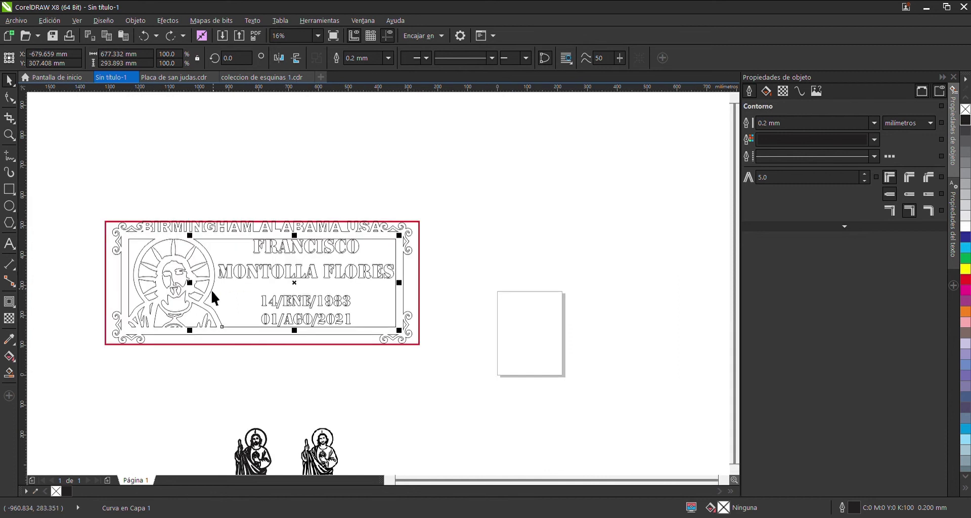
{"action": "left_click_drag", "start_coordinate": [86, 189], "coordinate": [417, 374]}
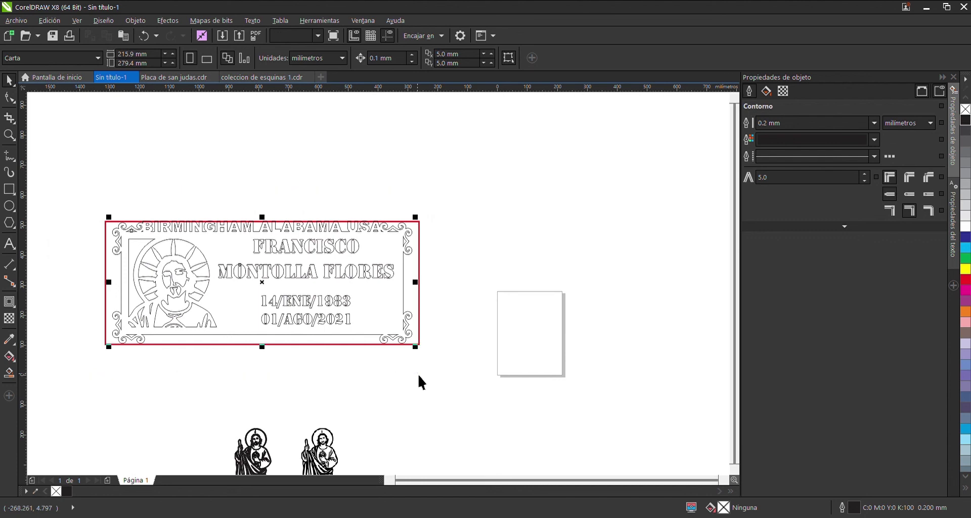
{"action": "left_click", "coordinate": [966, 122]}
{"action": "key", "text": "ctrl+z"}
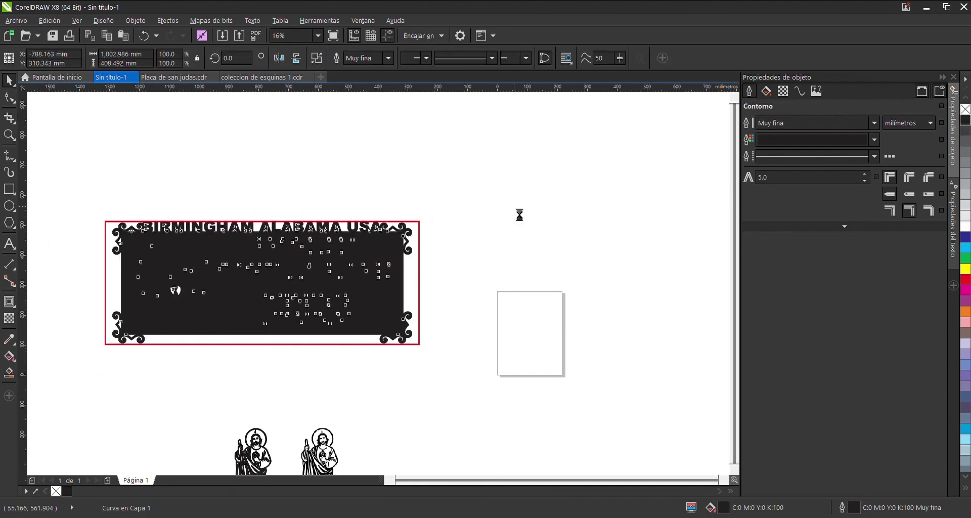
{"action": "left_click", "coordinate": [500, 211]}
{"action": "scroll", "coordinate": [214, 313], "scroll_direction": "up", "scroll_amount": 2}
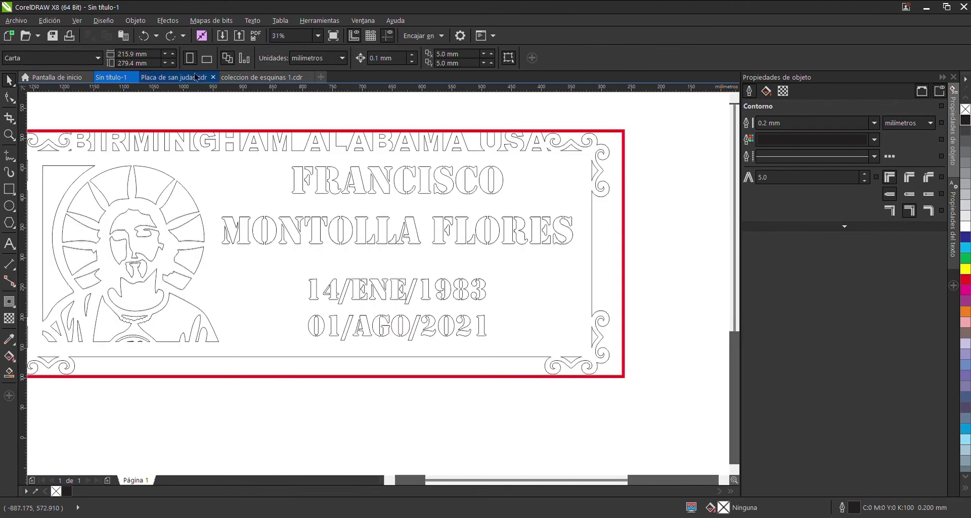
{"action": "left_click", "coordinate": [173, 77]}
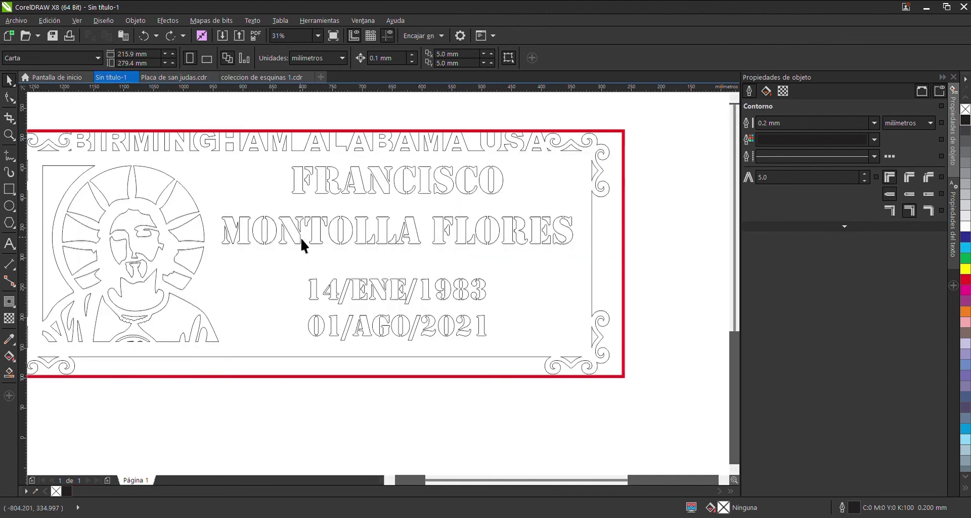
{"action": "key", "text": "F4"}
Step: Check the reference plaque, then fill the whole outline plaque design solid black
{"action": "left_click", "coordinate": [368, 257]}
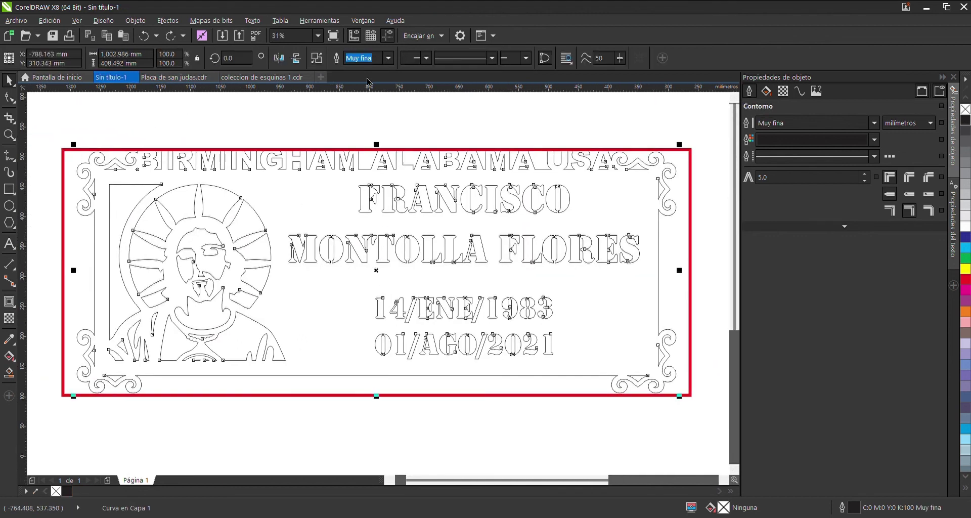
{"action": "left_click", "coordinate": [174, 78]}
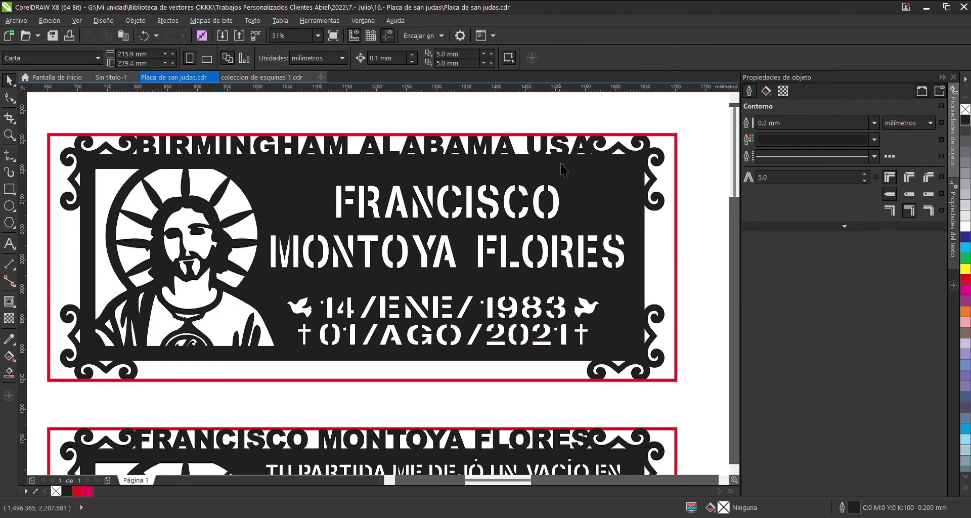
{"action": "left_click", "coordinate": [111, 77]}
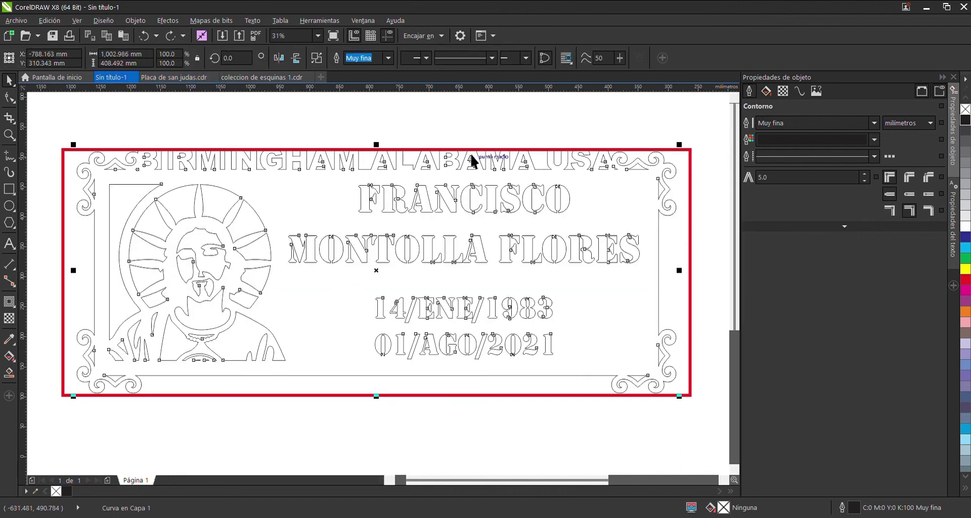
{"action": "left_click", "coordinate": [464, 130]}
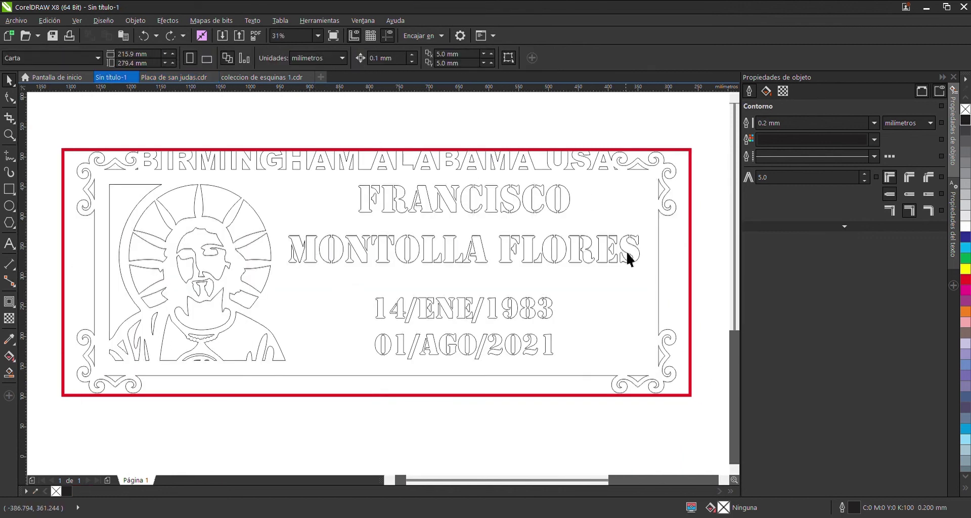
{"action": "left_click", "coordinate": [662, 372]}
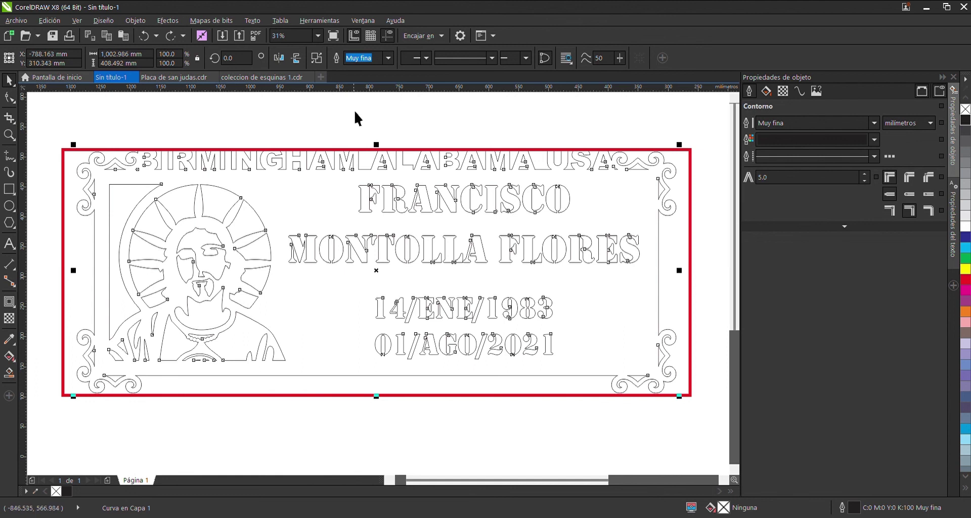
{"action": "left_click", "coordinate": [964, 121]}
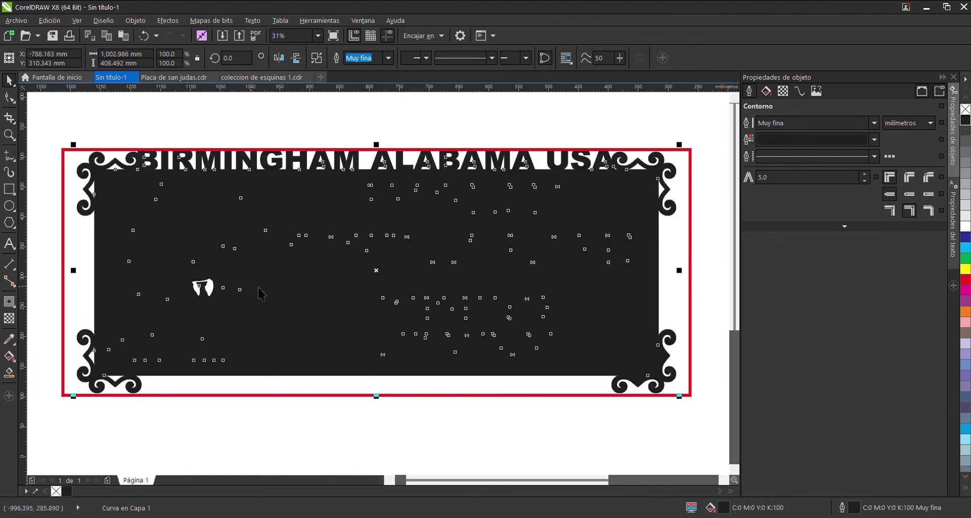
Step: Undo the fill, reposition the inner frame, and test-fill the image-and-frame curve black before undoing
{"action": "key", "text": "ctrl+z"}
{"action": "key", "text": "ctrl+z"}
{"action": "key", "text": "ctrl+z"}
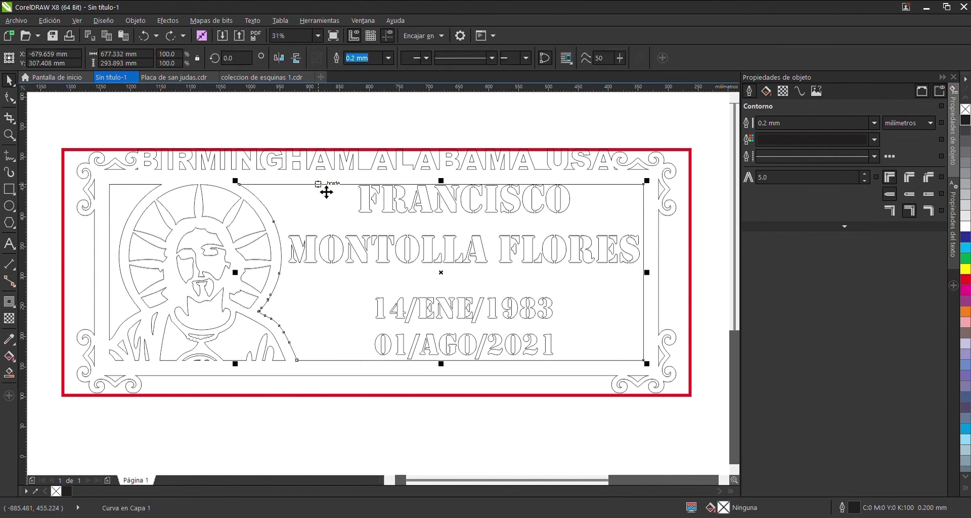
{"action": "left_click_drag", "start_coordinate": [326, 191], "coordinate": [555, 405]}
{"action": "left_click_drag", "start_coordinate": [34, 120], "coordinate": [290, 414]}
{"action": "left_click", "coordinate": [283, 356]}
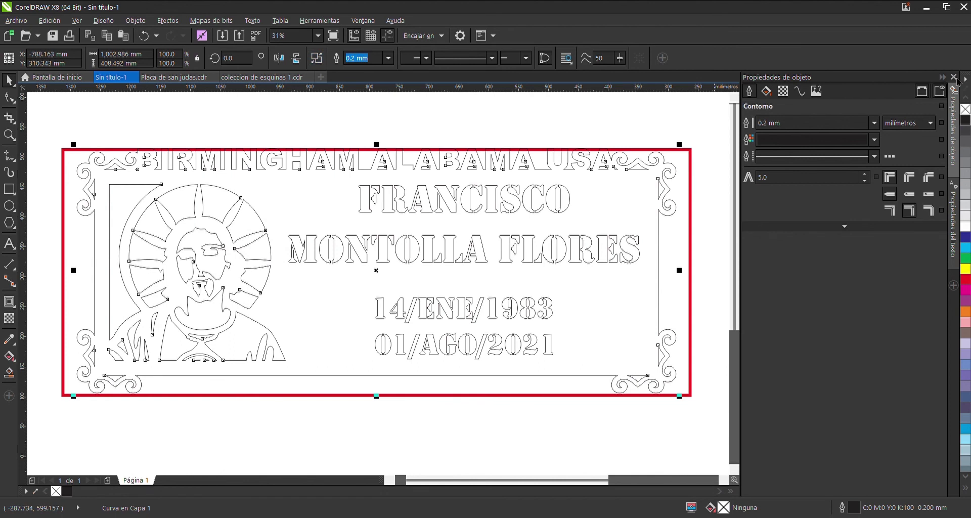
{"action": "left_click", "coordinate": [965, 120]}
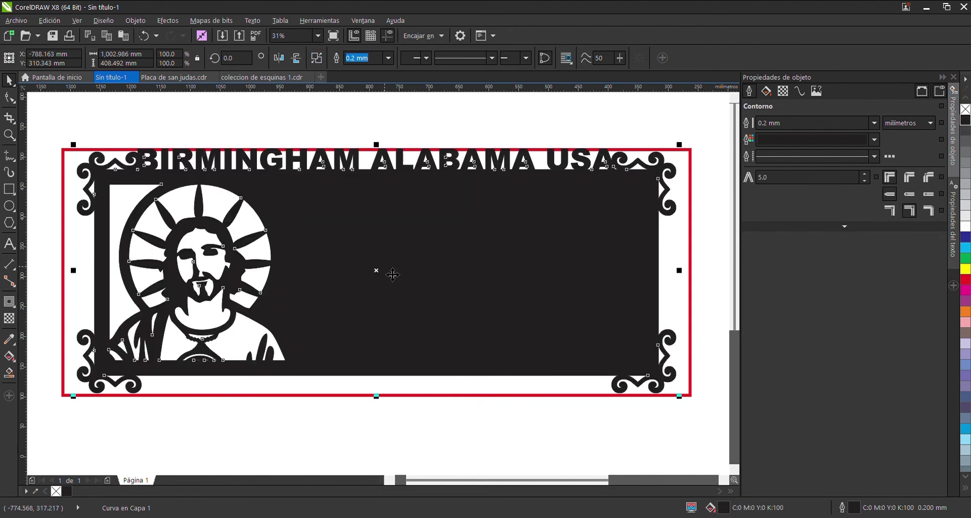
{"action": "key", "text": "ctrl+z"}
Step: Combine the name and date curves with the image-and-frame curve and fill it solid black
{"action": "left_click_drag", "start_coordinate": [691, 420], "coordinate": [264, 180]}
{"action": "left_click", "coordinate": [324, 170], "text": "shift"}
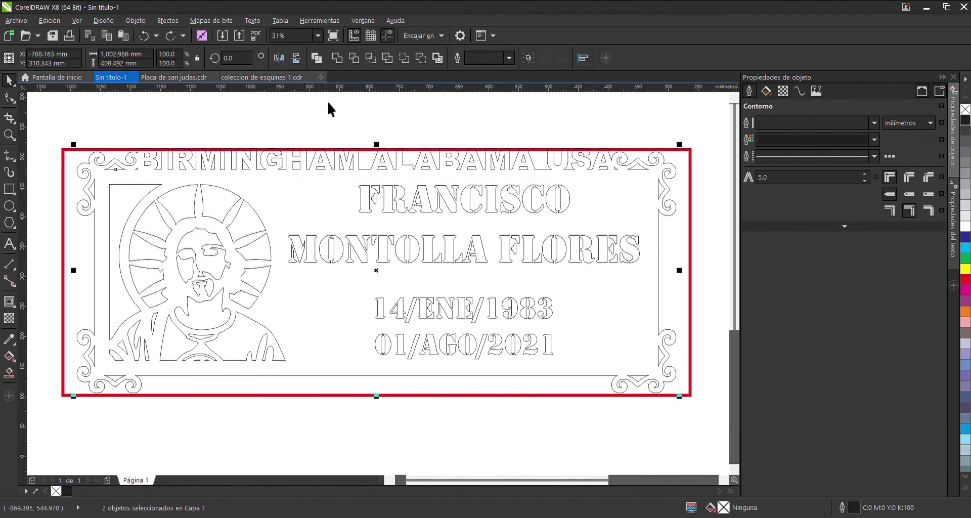
{"action": "left_click", "coordinate": [316, 60]}
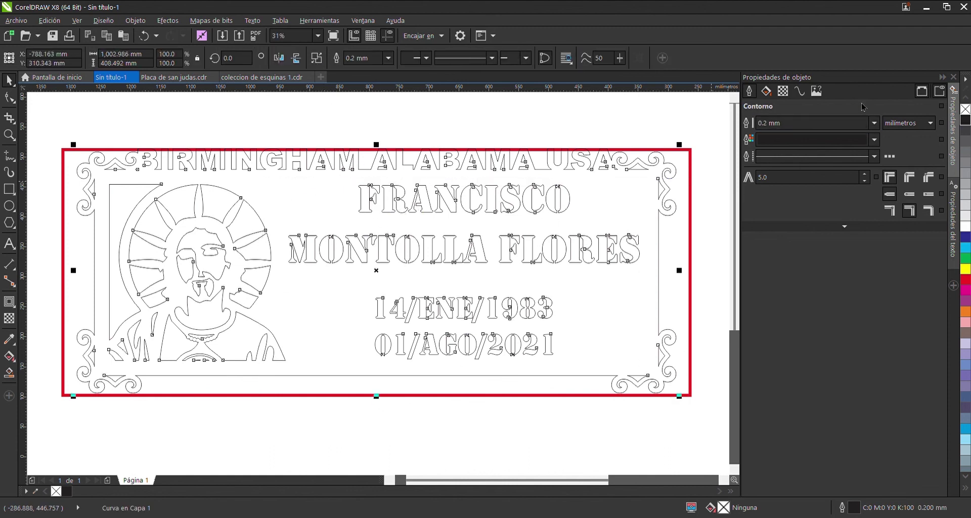
{"action": "left_click", "coordinate": [964, 120]}
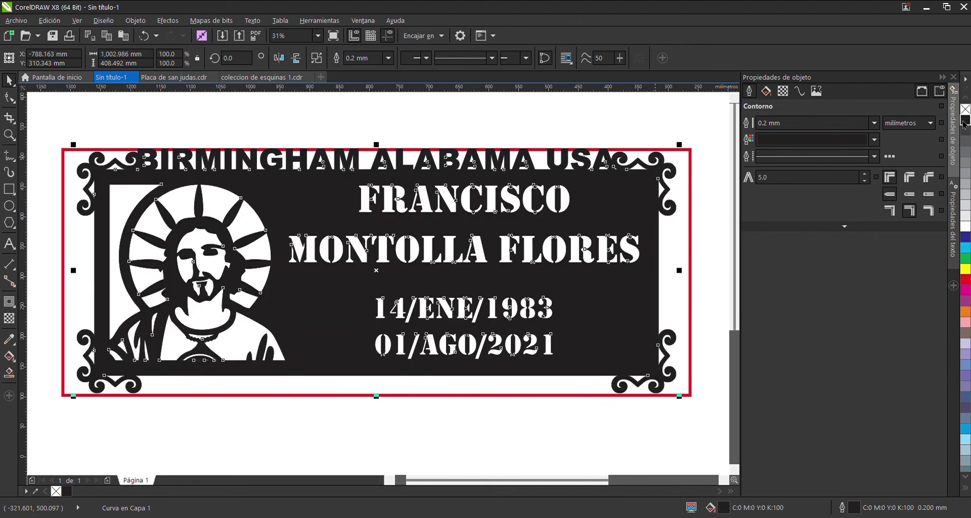
{"action": "left_click", "coordinate": [395, 143]}
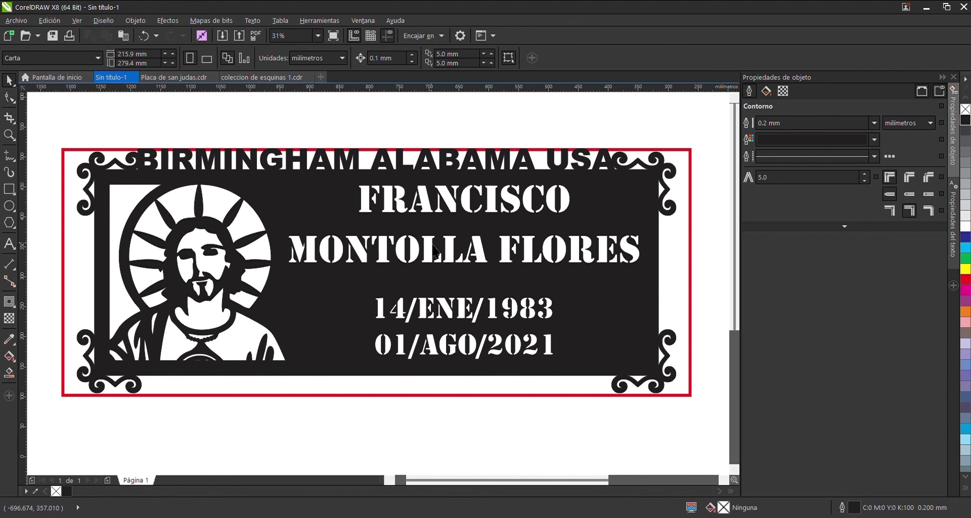
{"action": "left_click_drag", "start_coordinate": [50, 131], "coordinate": [301, 430]}
{"action": "left_click_drag", "start_coordinate": [94, 114], "coordinate": [683, 343]}
{"action": "left_click_drag", "start_coordinate": [676, 426], "coordinate": [579, 340]}
{"action": "scroll", "coordinate": [645, 364], "scroll_direction": "down", "scroll_amount": 1}
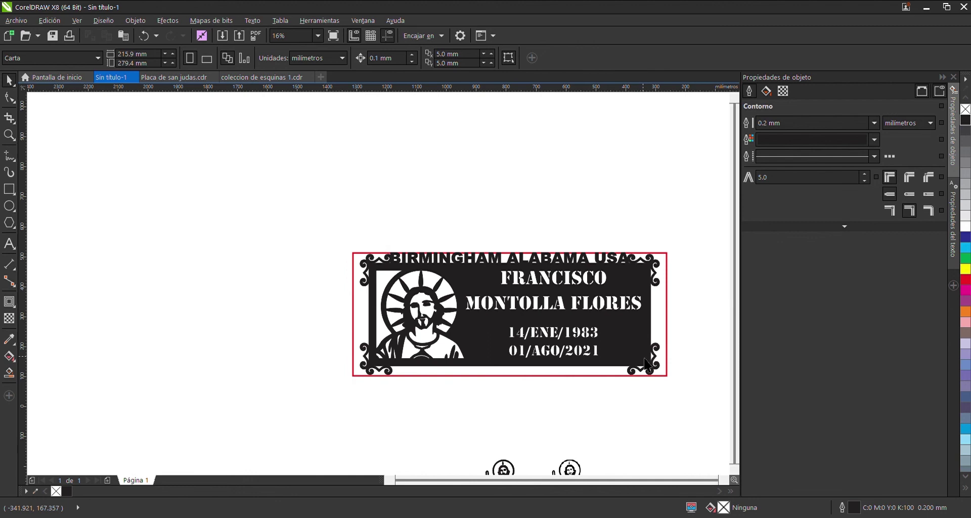
{"action": "scroll", "coordinate": [649, 366], "scroll_direction": "up", "scroll_amount": 2}
{"action": "scroll", "coordinate": [581, 282], "scroll_direction": "up", "scroll_amount": 1}
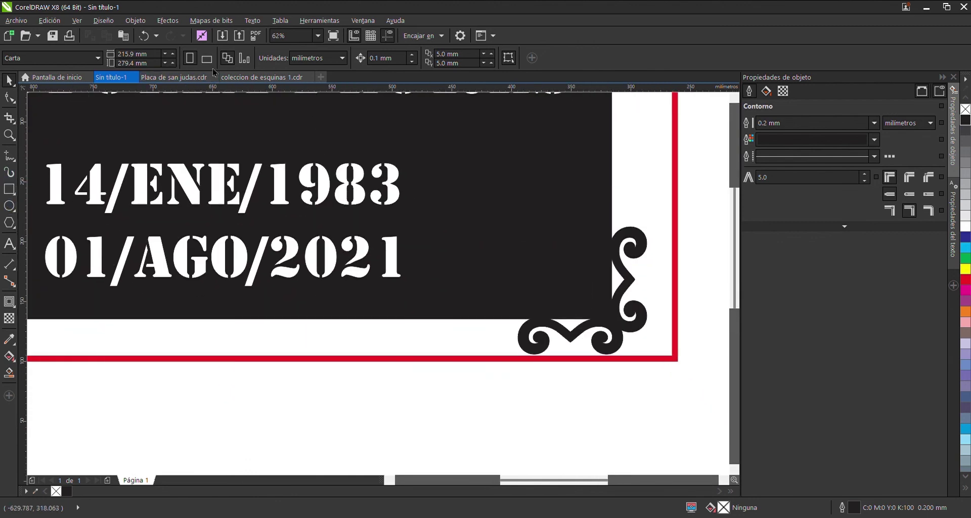
{"action": "left_click", "coordinate": [181, 77]}
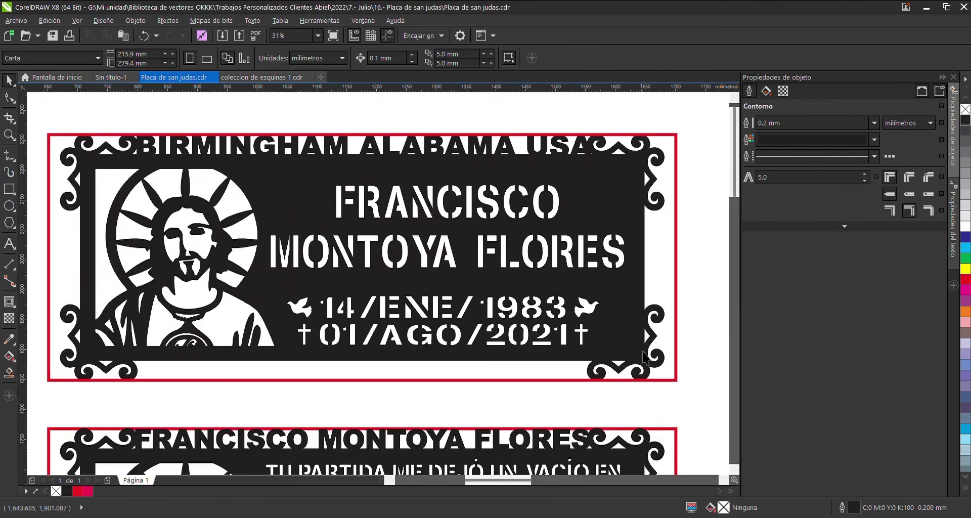
{"action": "scroll", "coordinate": [644, 357], "scroll_direction": "up", "scroll_amount": 1}
{"action": "scroll", "coordinate": [604, 167], "scroll_direction": "up", "scroll_amount": 3}
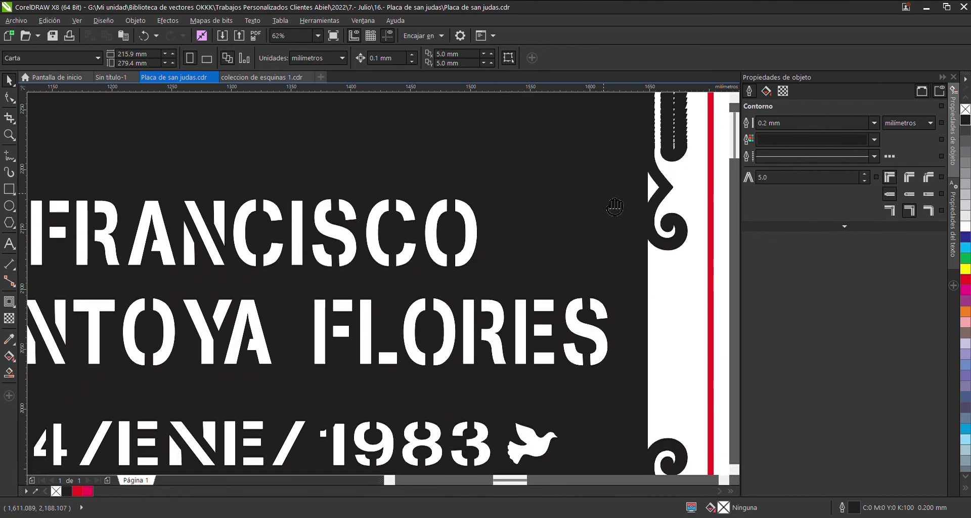
{"action": "scroll", "coordinate": [339, 218], "scroll_direction": "left", "scroll_amount": 5}
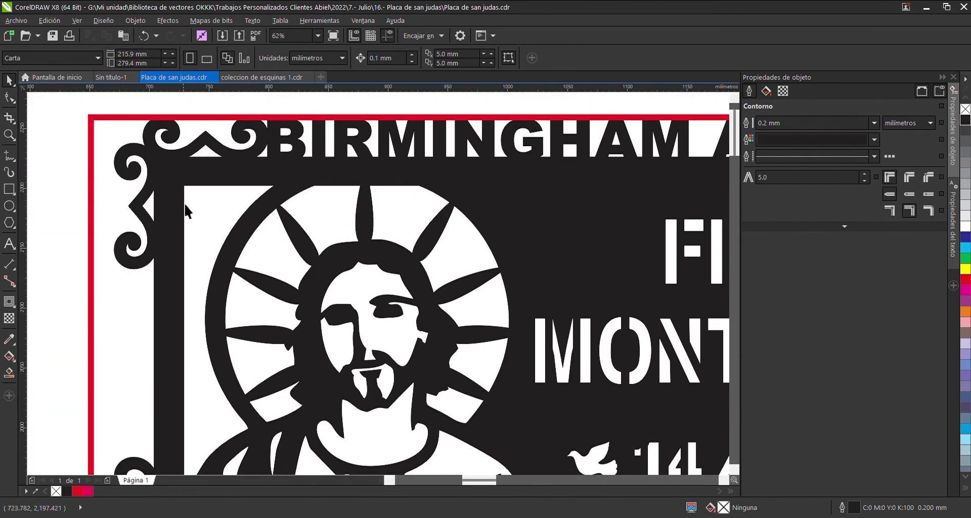
{"action": "scroll", "coordinate": [188, 222], "scroll_direction": "down", "scroll_amount": 1}
{"action": "scroll", "coordinate": [197, 263], "scroll_direction": "down", "scroll_amount": 2}
{"action": "scroll", "coordinate": [182, 248], "scroll_direction": "up", "scroll_amount": 3}
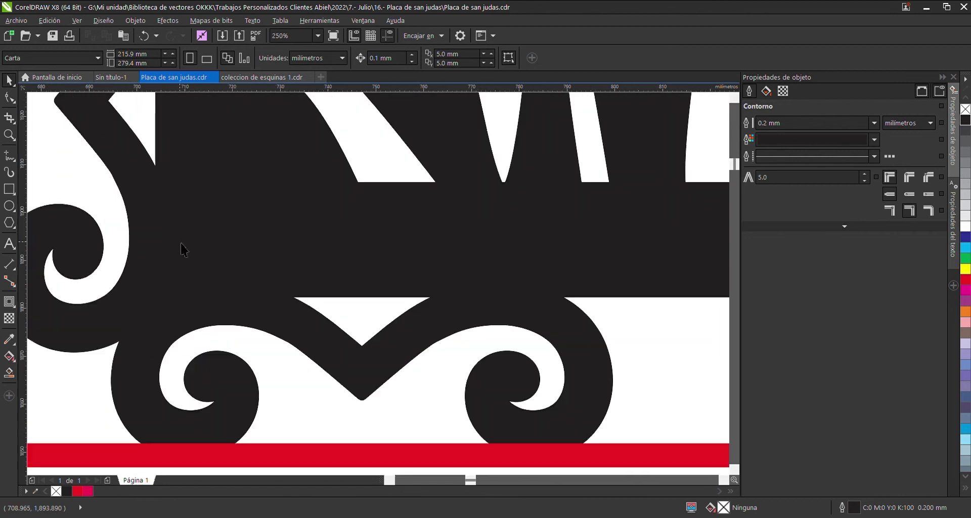
{"action": "left_click", "coordinate": [124, 79]}
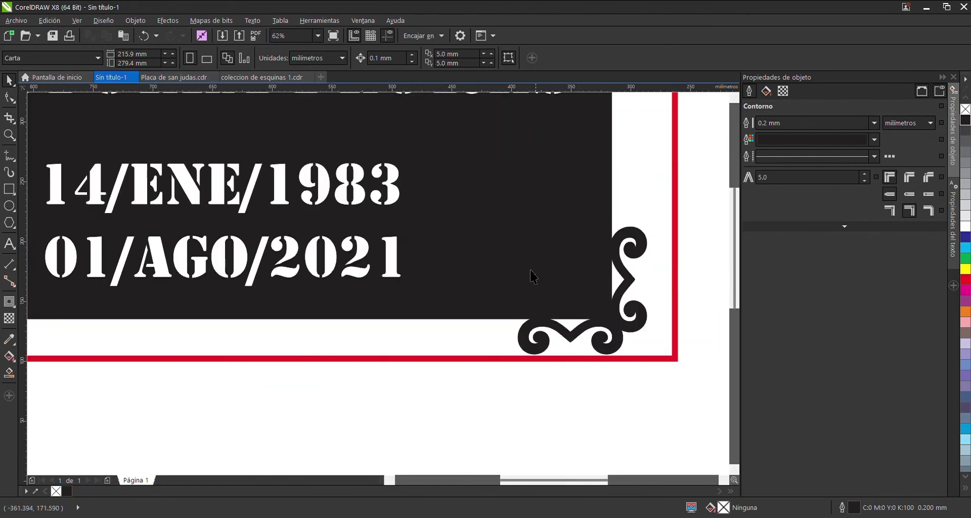
{"action": "scroll", "coordinate": [560, 284], "scroll_direction": "down", "scroll_amount": 2}
{"action": "scroll", "coordinate": [541, 293], "scroll_direction": "up", "scroll_amount": 1}
{"action": "scroll", "coordinate": [526, 301], "scroll_direction": "up", "scroll_amount": 1}
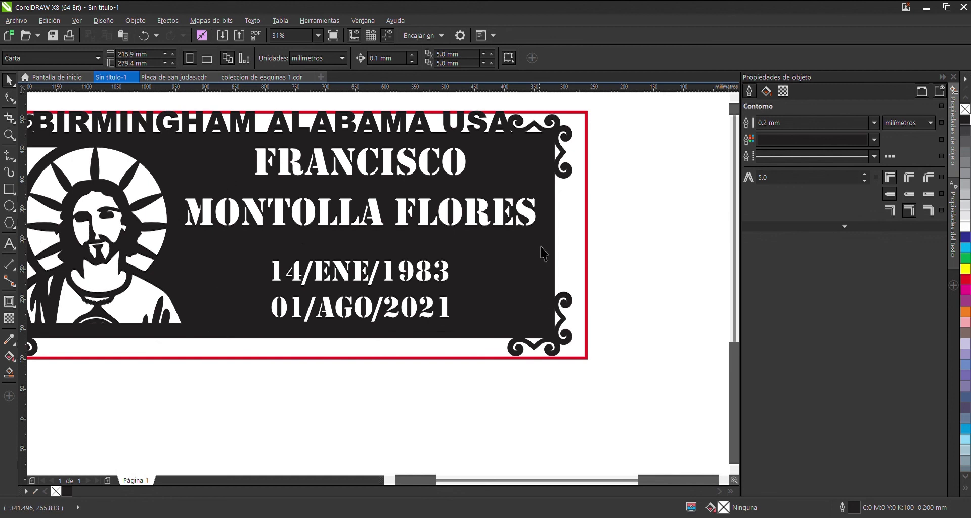
{"action": "scroll", "coordinate": [202, 246], "scroll_direction": "up", "scroll_amount": 1}
{"action": "scroll", "coordinate": [229, 236], "scroll_direction": "down", "scroll_amount": 1}
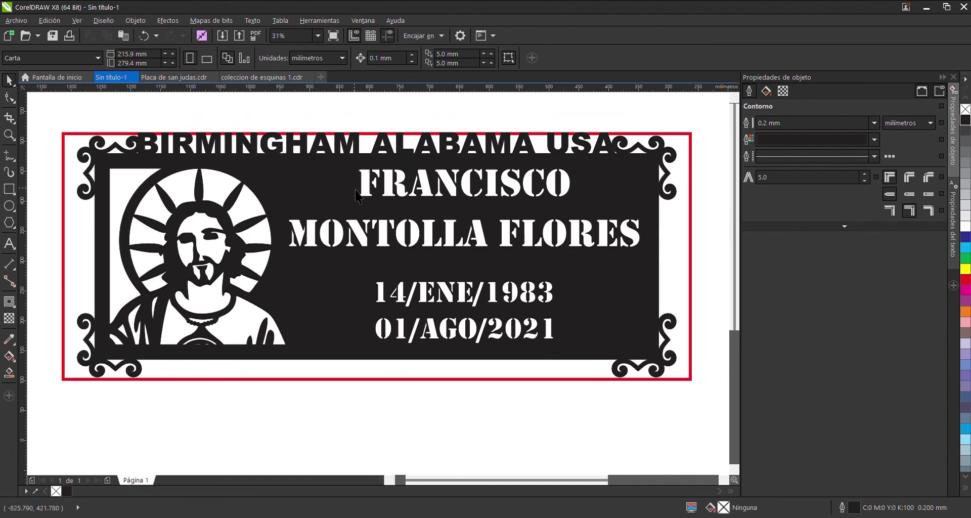